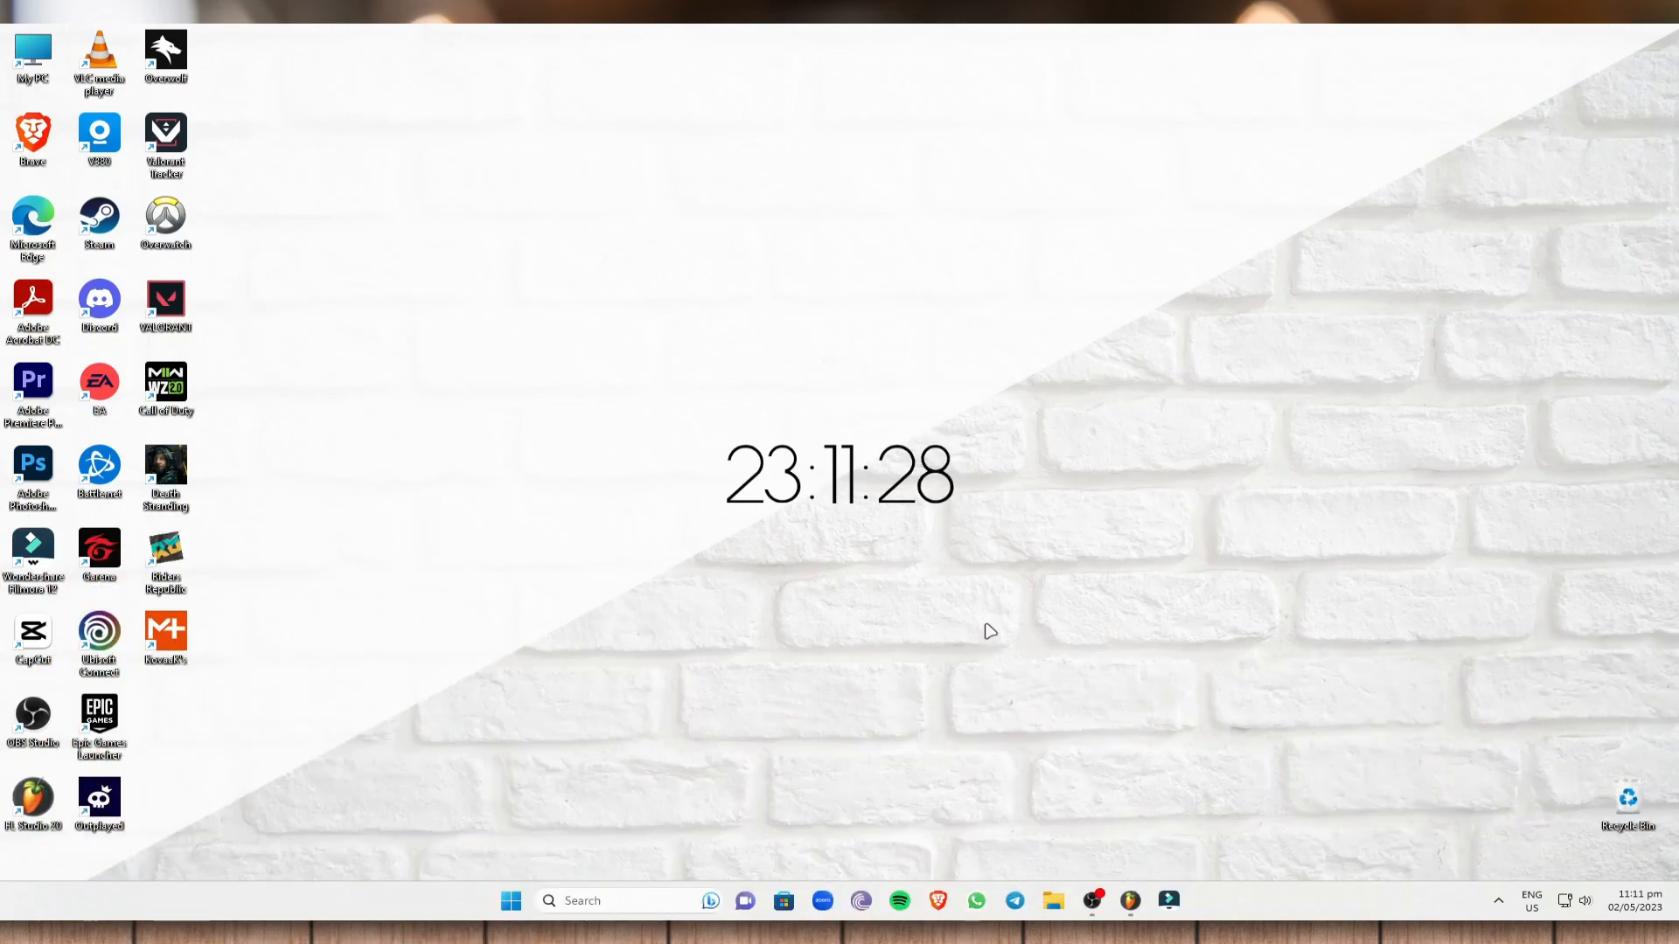
- Launch the Brave browser from the Windows taskbar
click(938, 901)
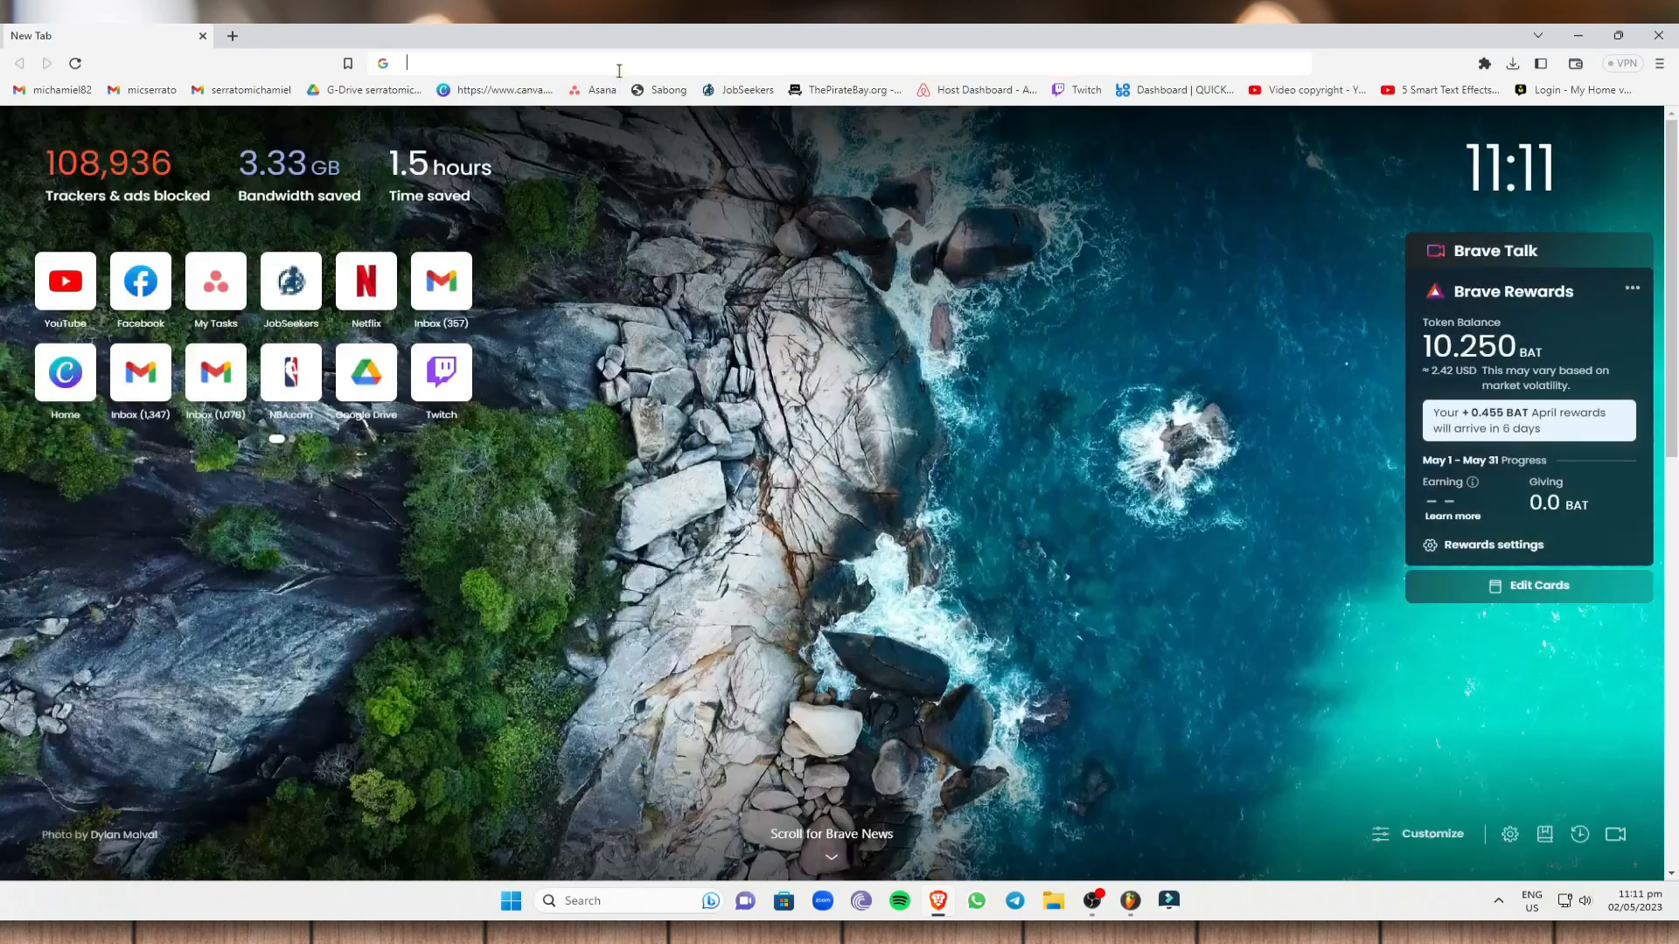
click(619, 70)
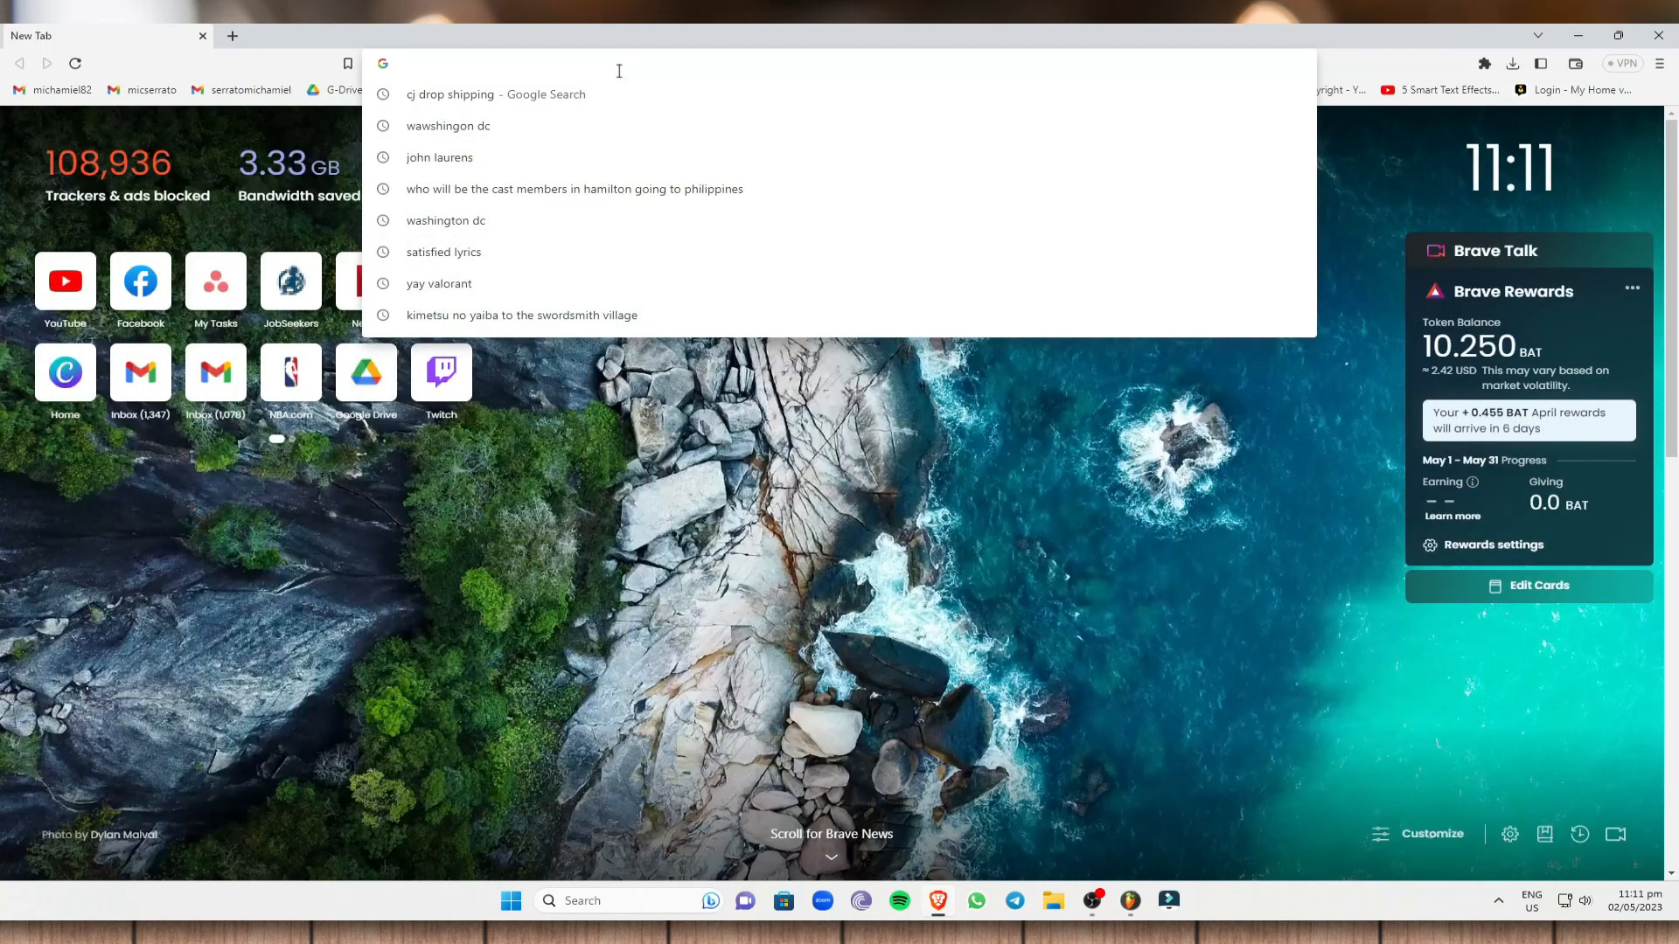
text(www.shopify.com)
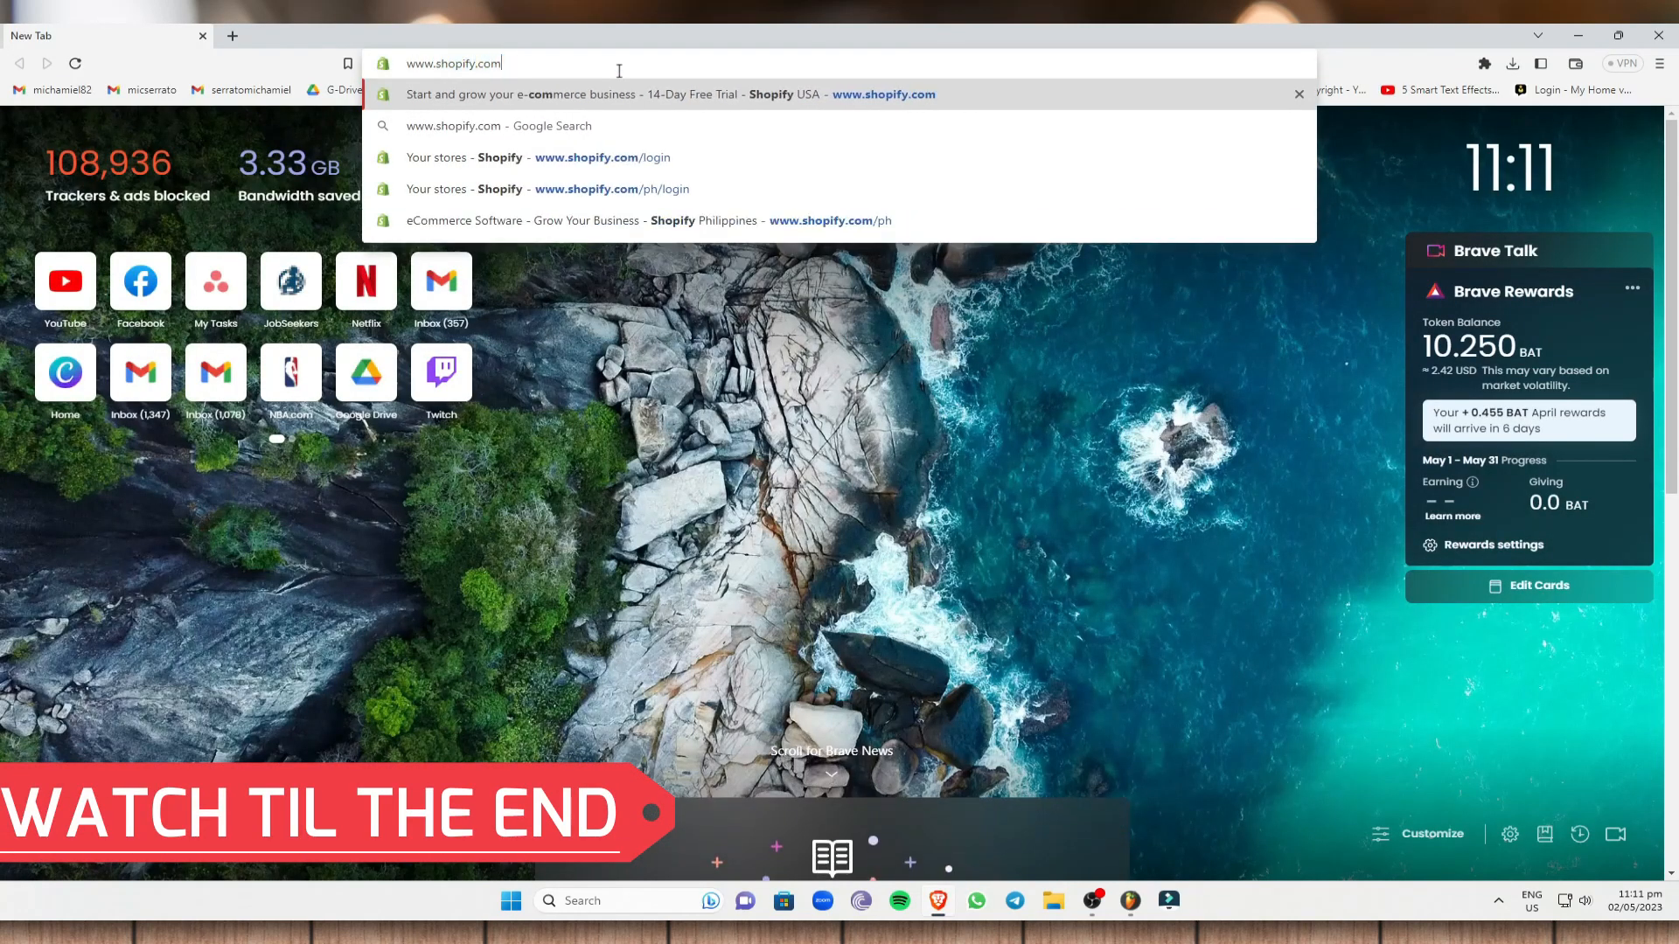
key(Return)
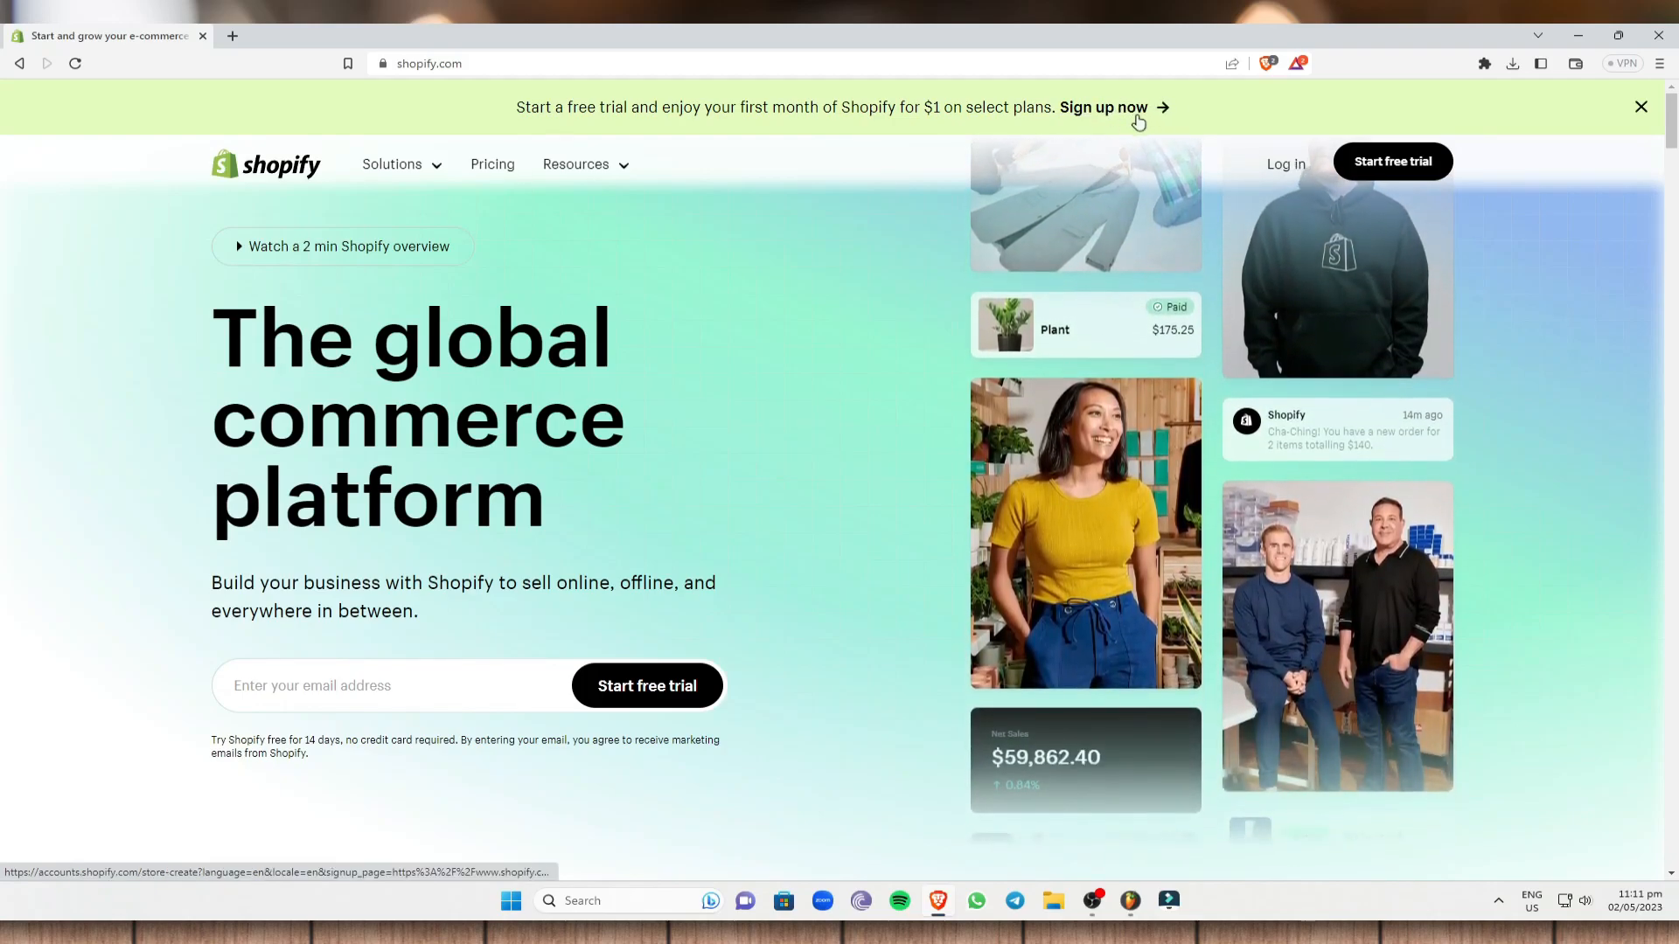
- Log in, choose the Brewed Blessings store, and bring up the admin's Apps search
click(1277, 167)
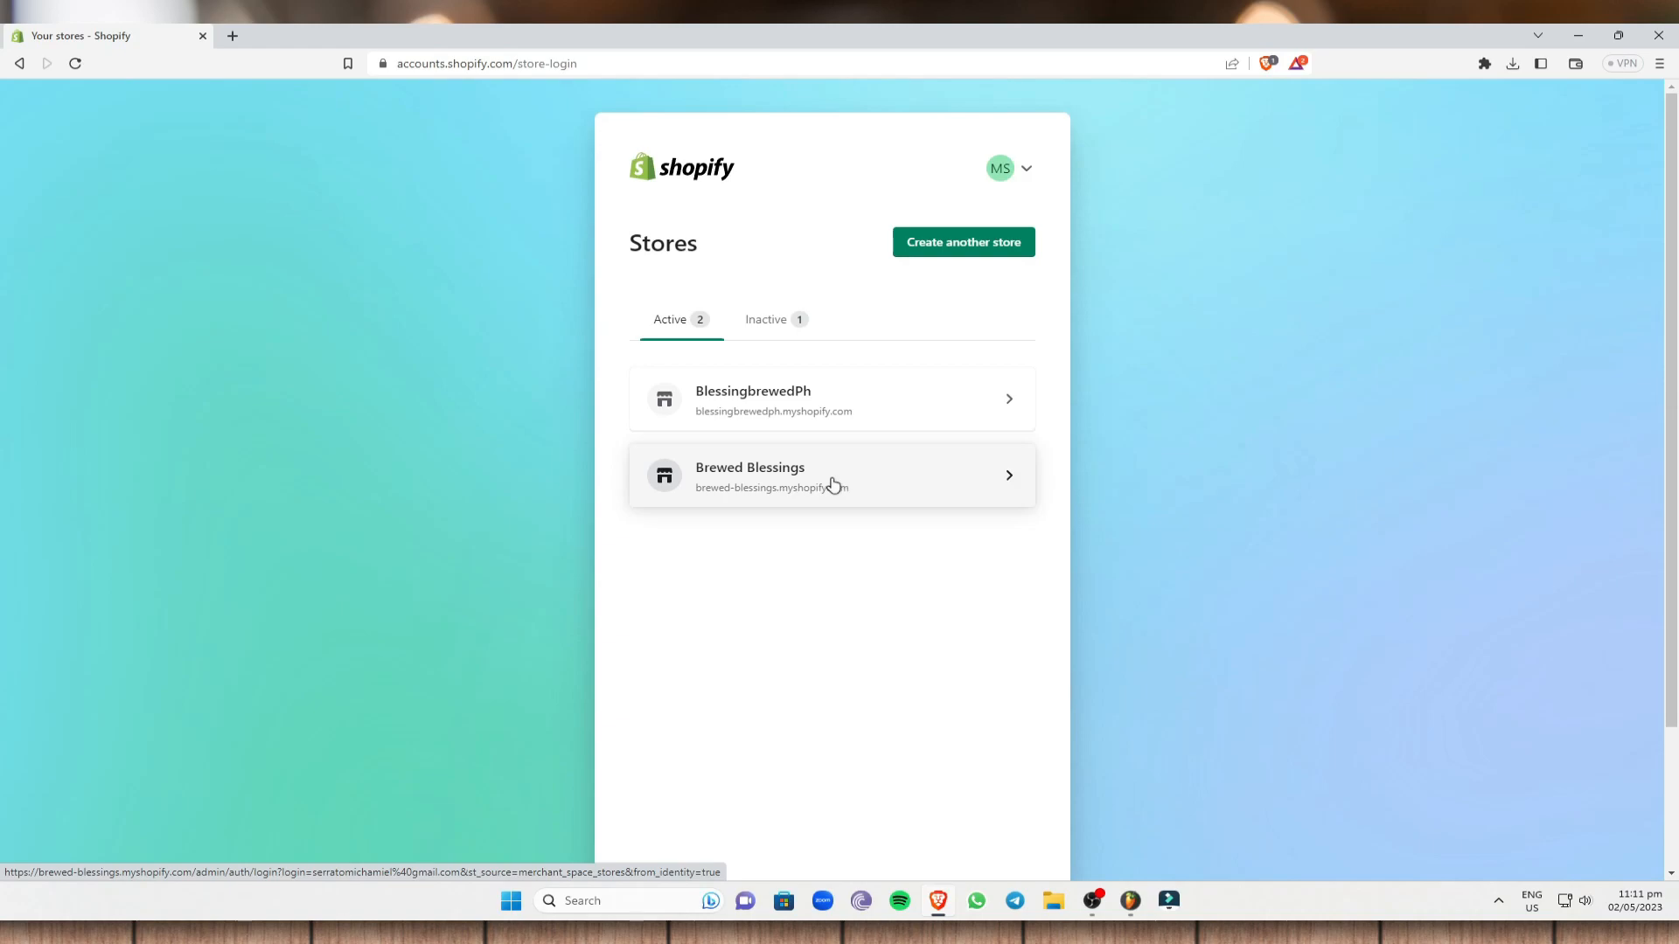
click(792, 482)
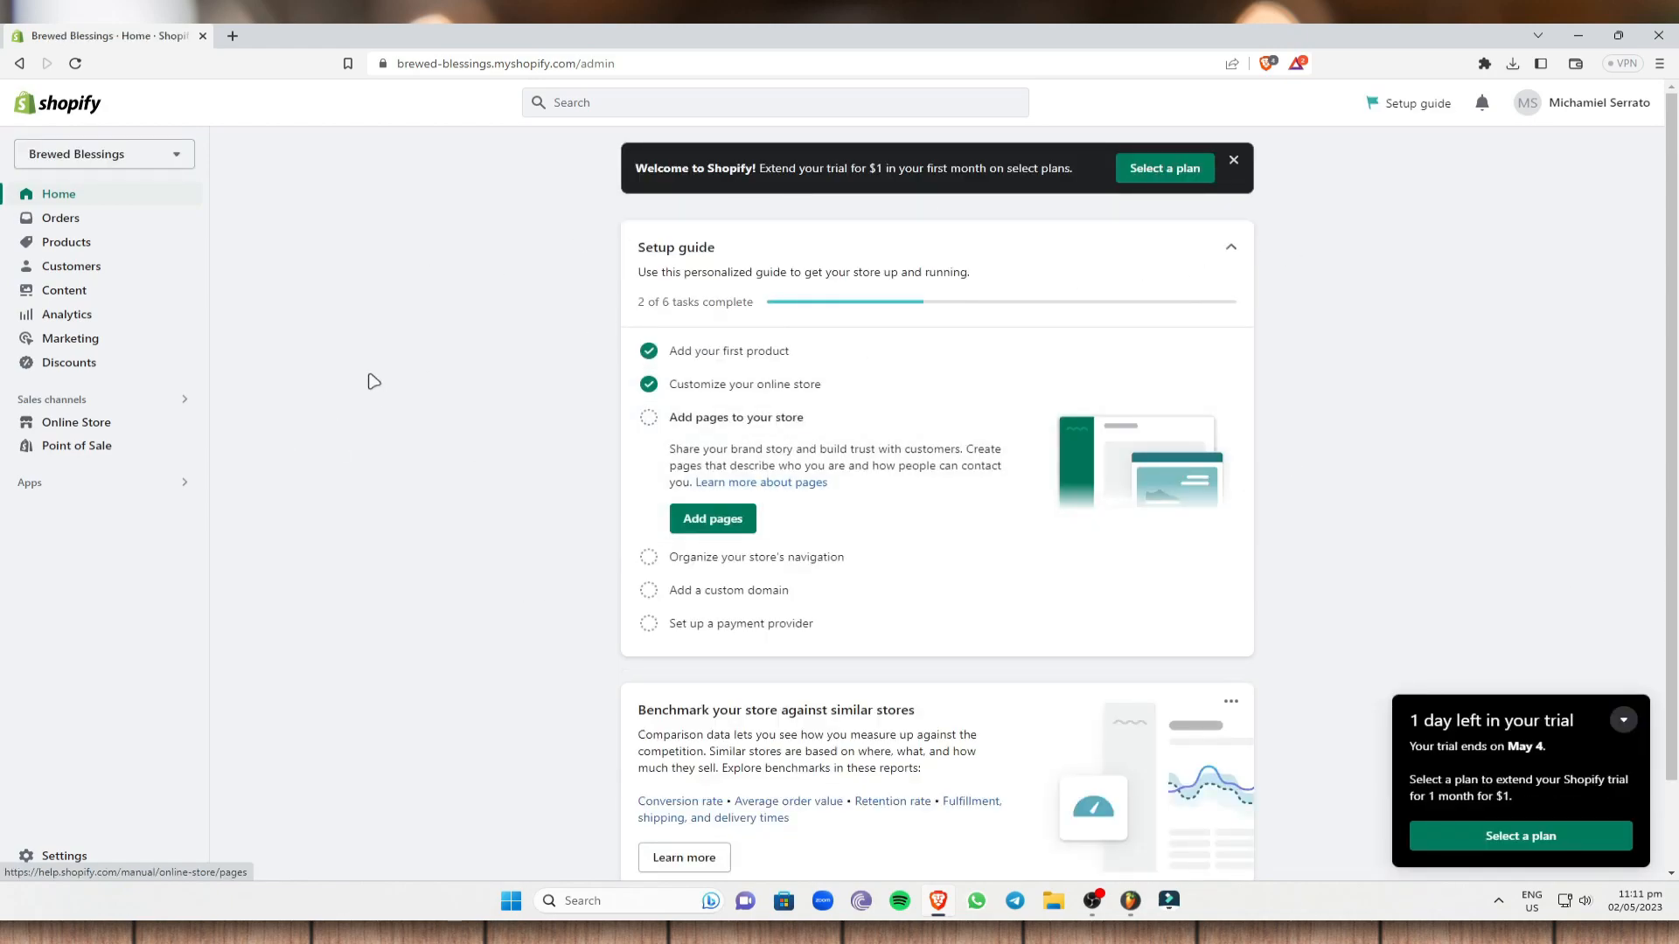
click(104, 495)
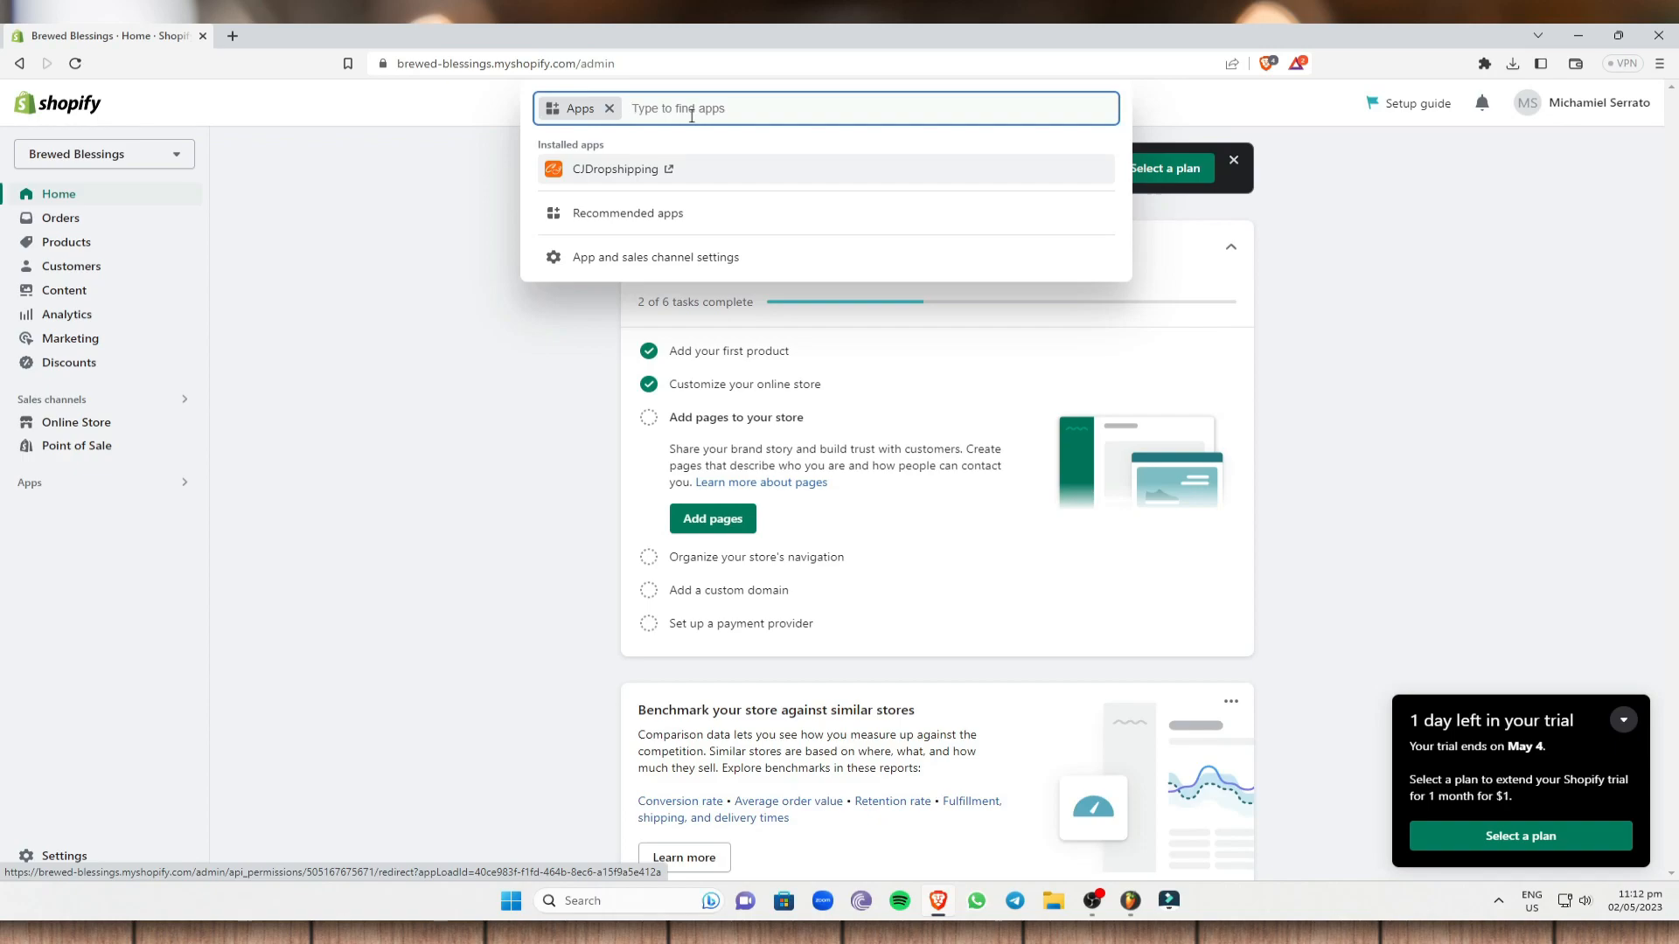
- Search the Shopify App Store for 'zendrop' from the admin Apps search box
text(zendrop)
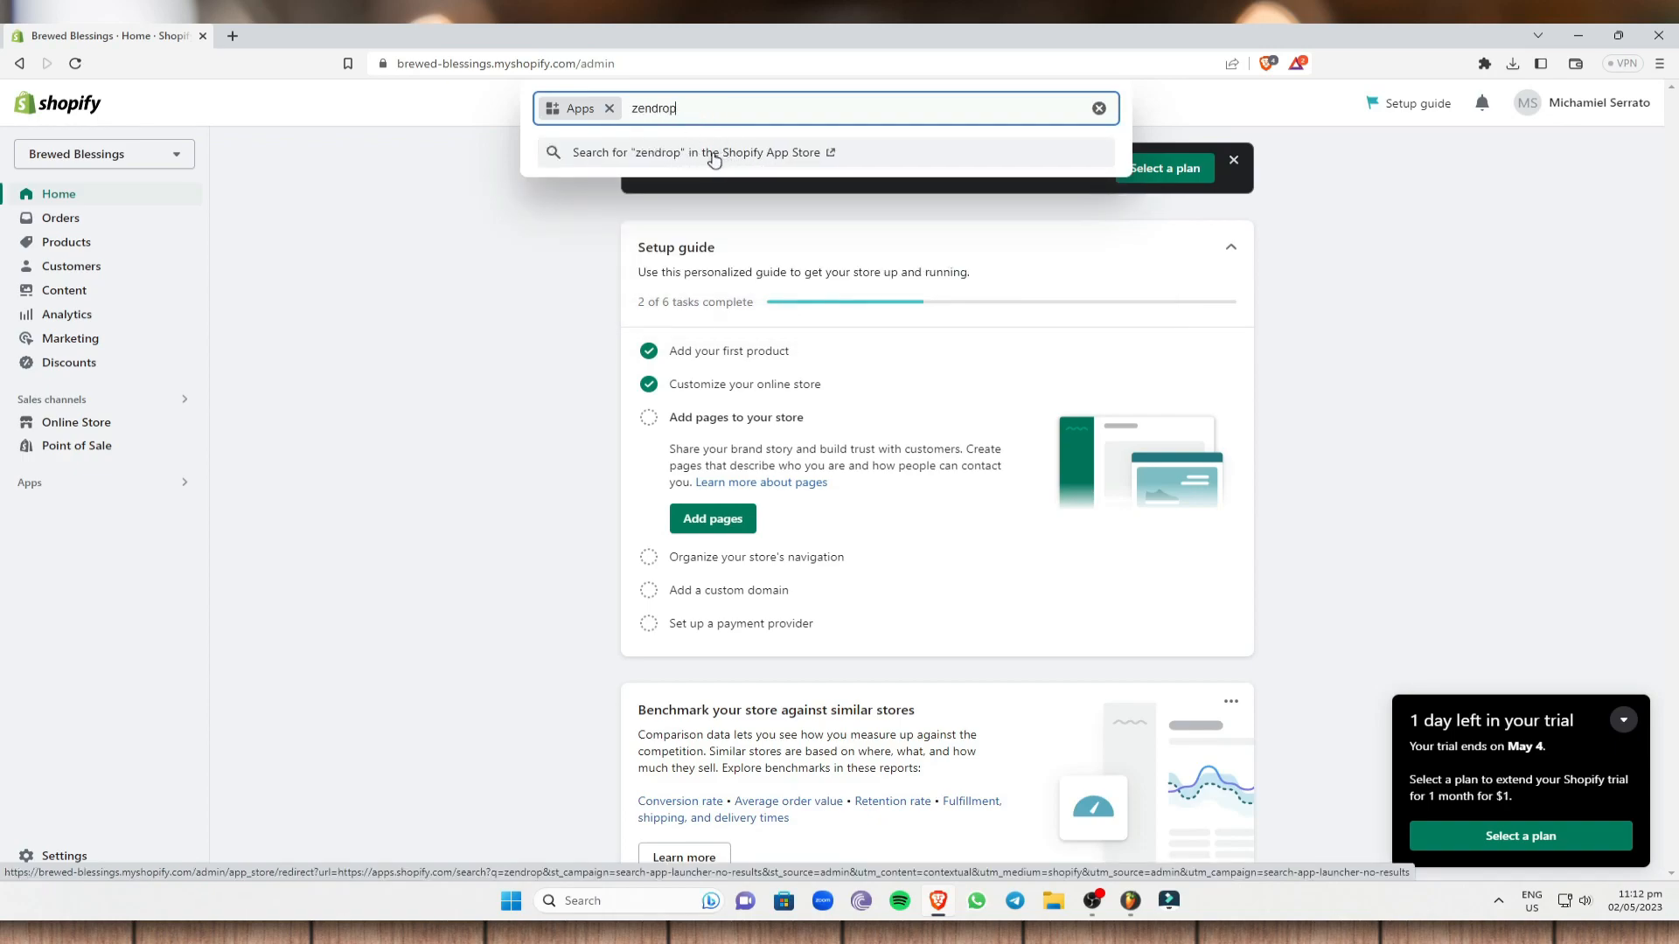
click(809, 156)
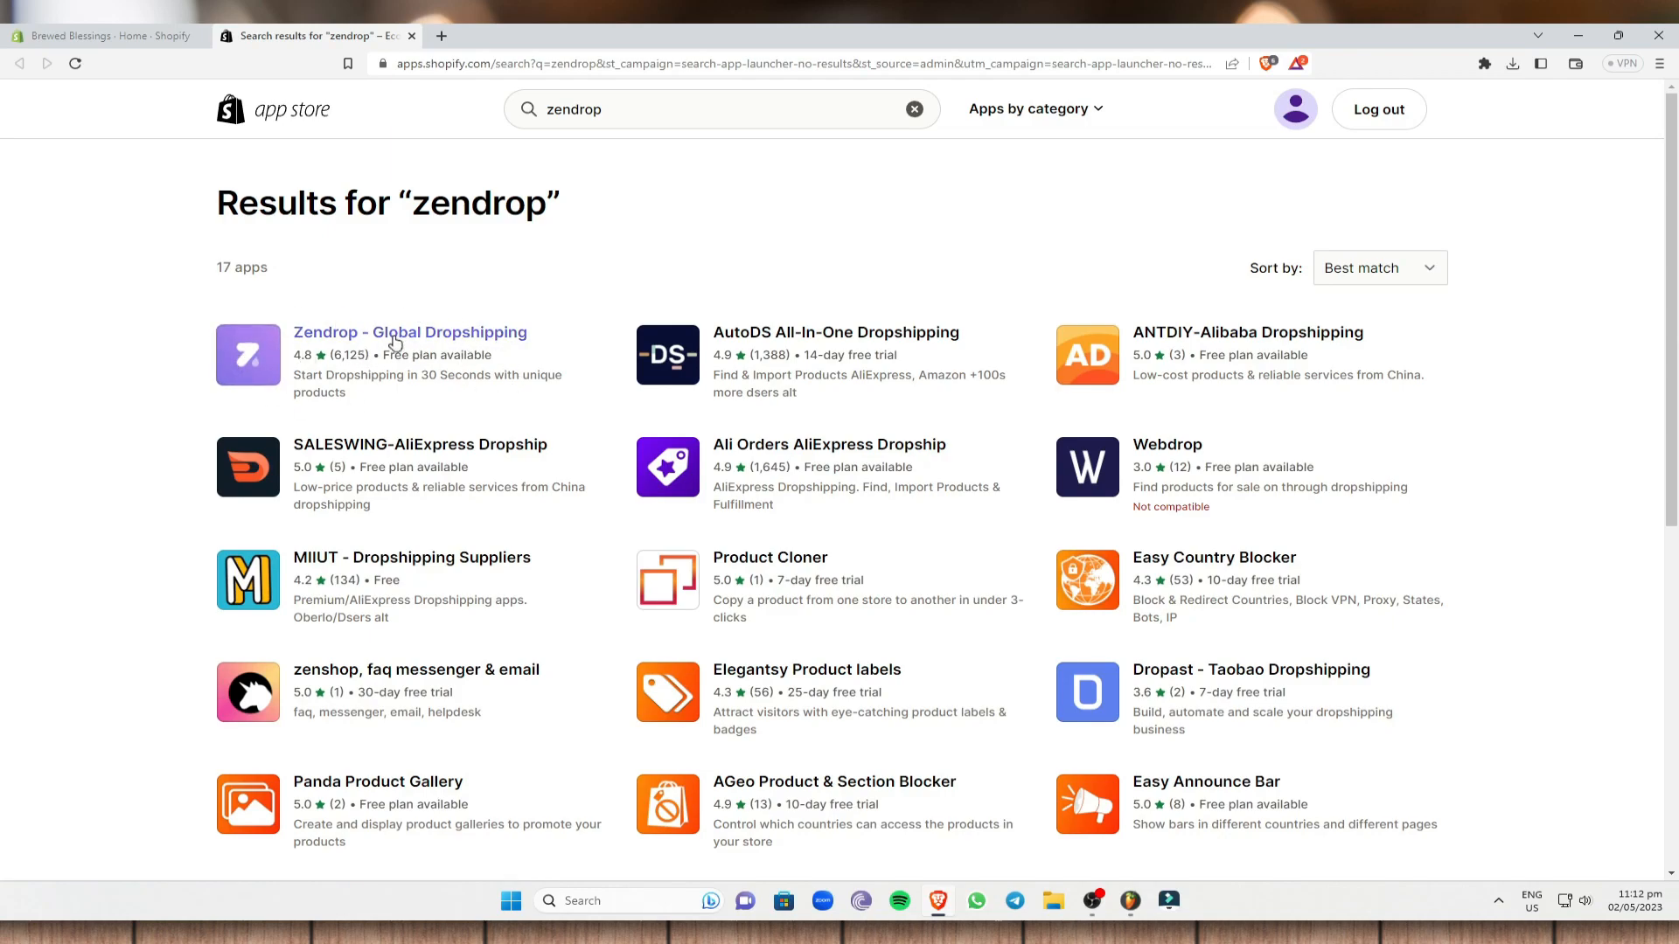
- Add the Zendrop - Global Dropshipping app to the store and approve its installation
click(464, 343)
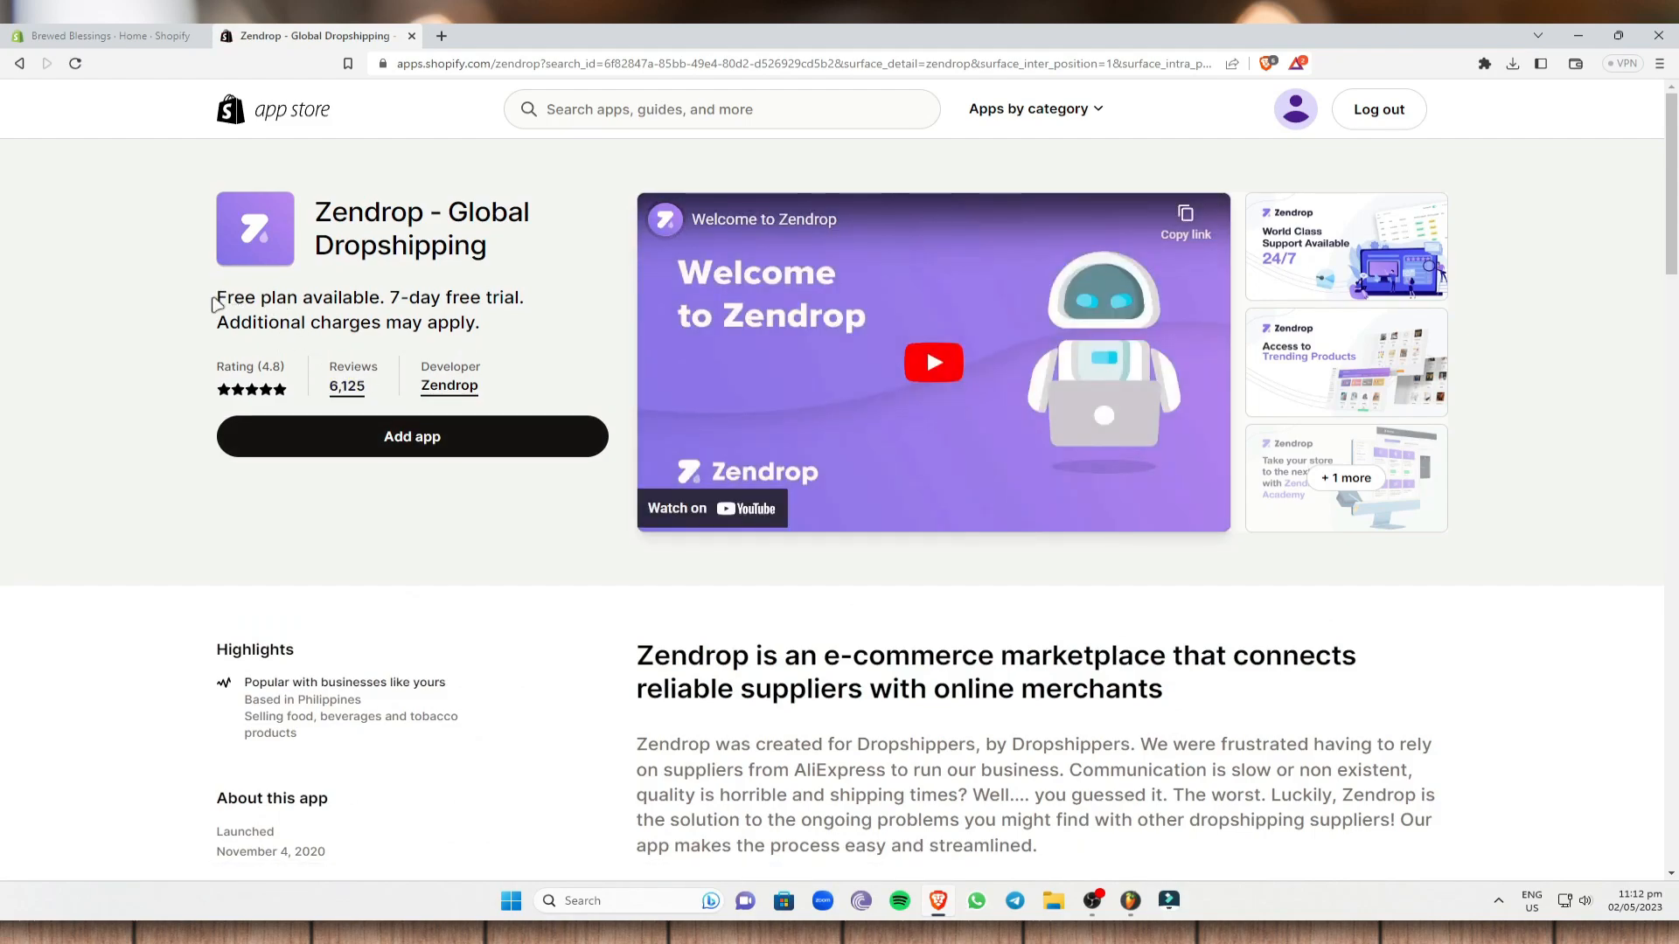
drag(219, 303, 528, 302)
click(531, 333)
click(494, 436)
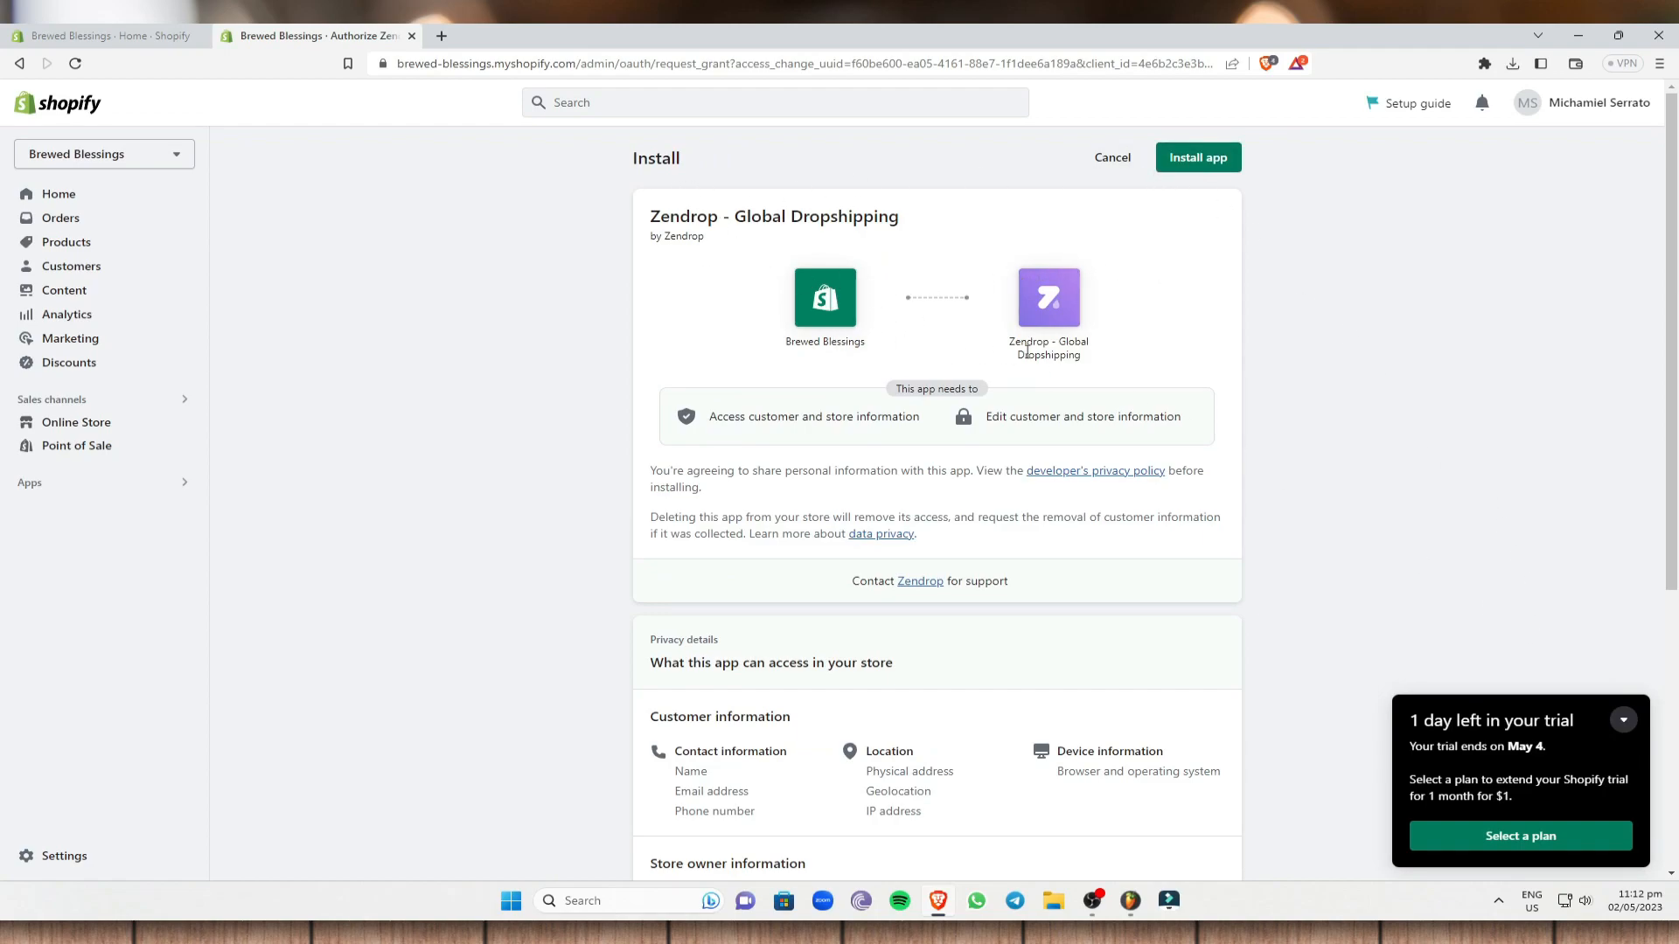
click(1194, 161)
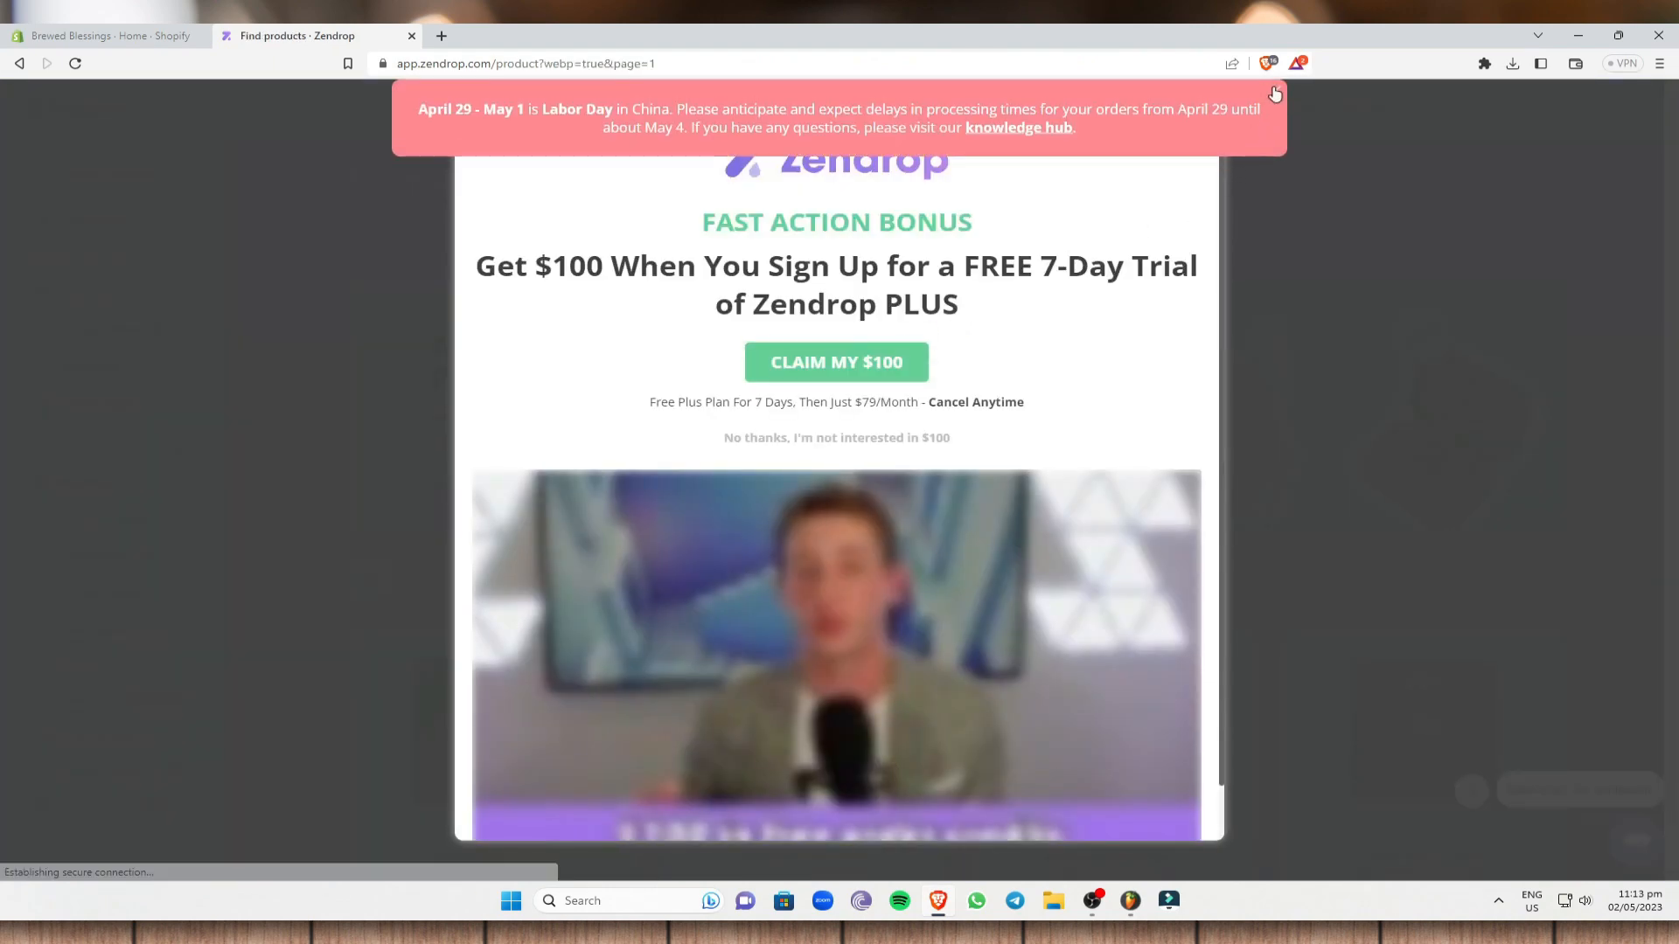
- Dismiss the Labor Day and Zendrop PLUS promotions and enter the account password
click(1274, 94)
click(1210, 133)
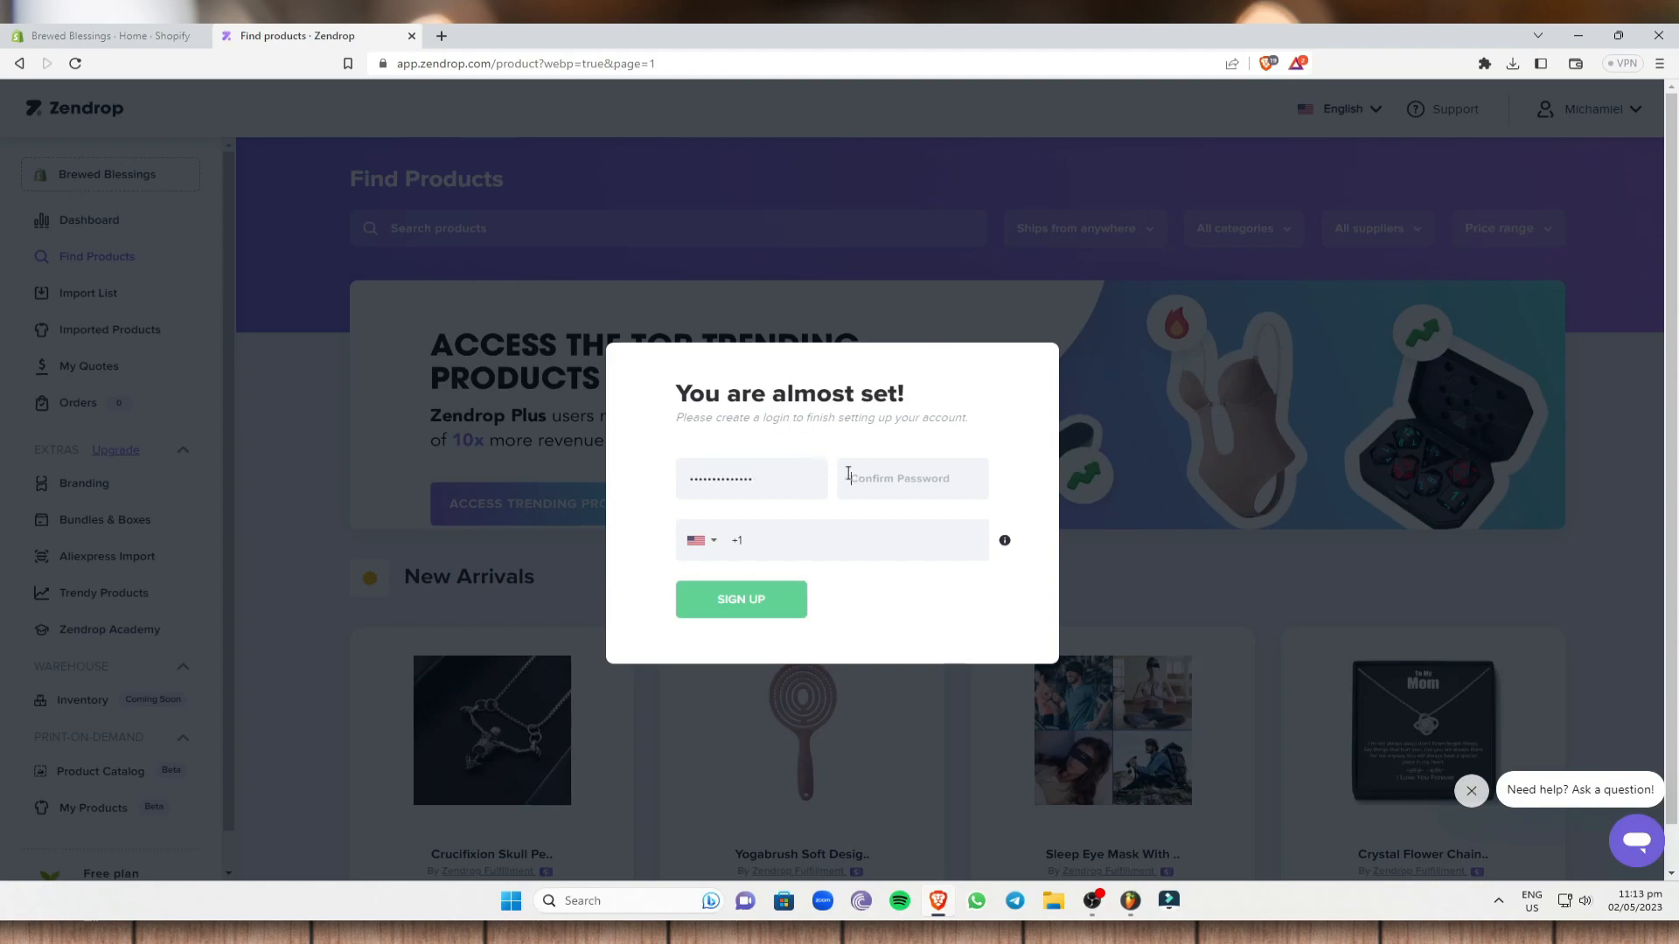
text(*****)
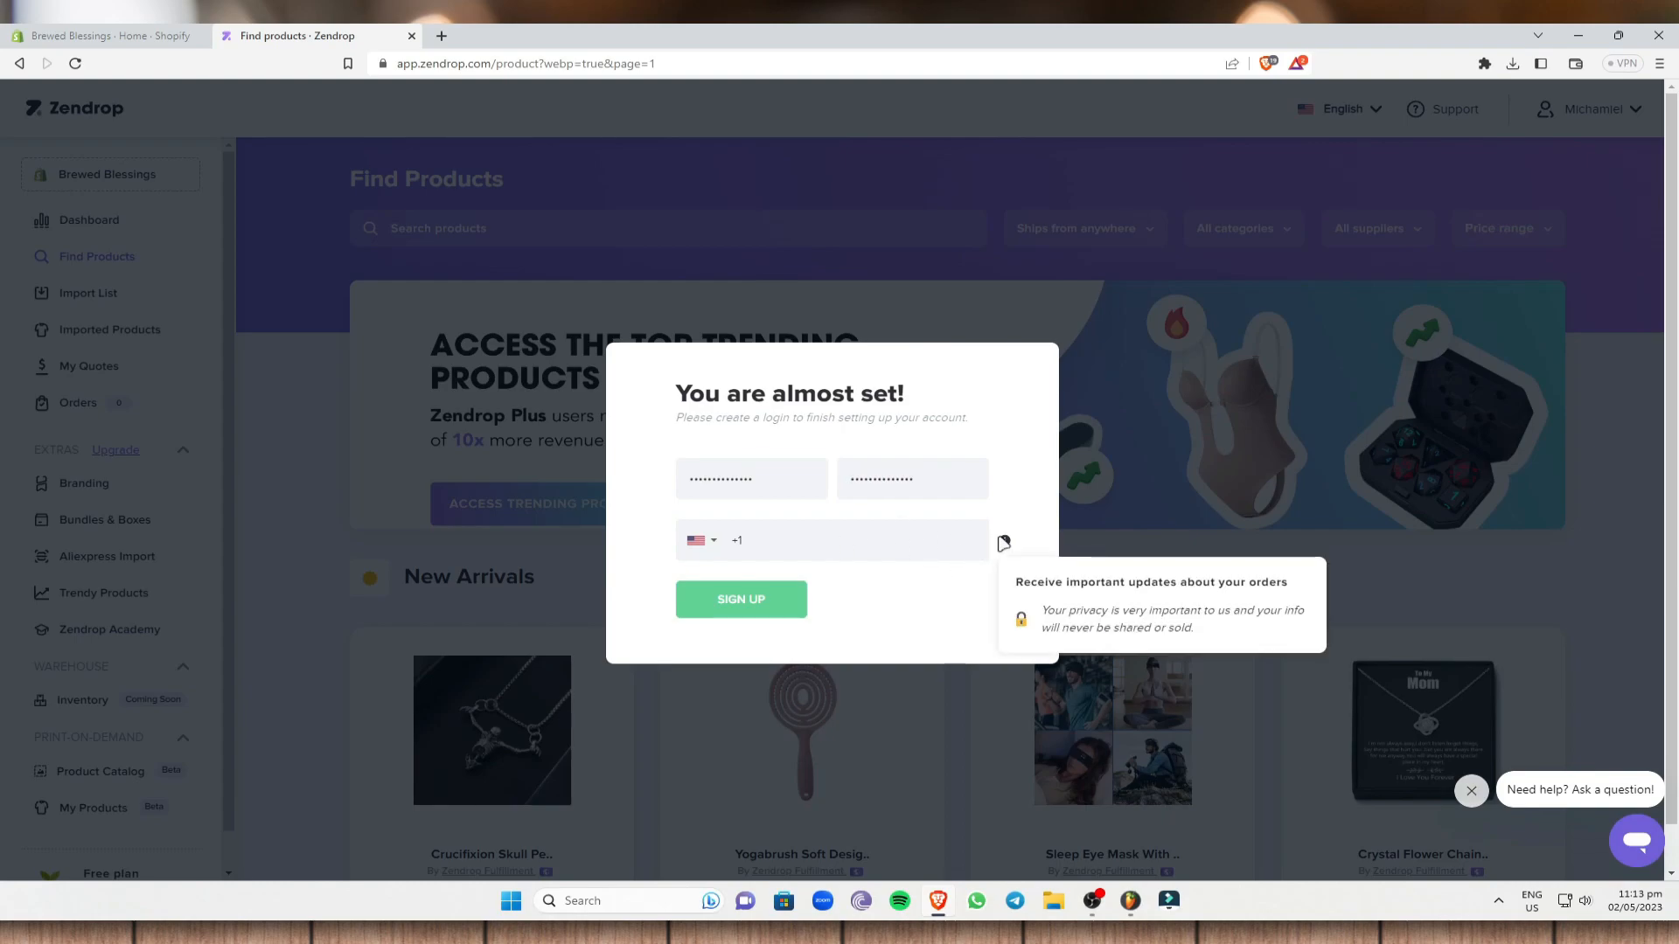
- Choose Philippines +63 as the phone country code, enter the phone number, and sign up
click(707, 542)
scroll(825, 664, down, 15)
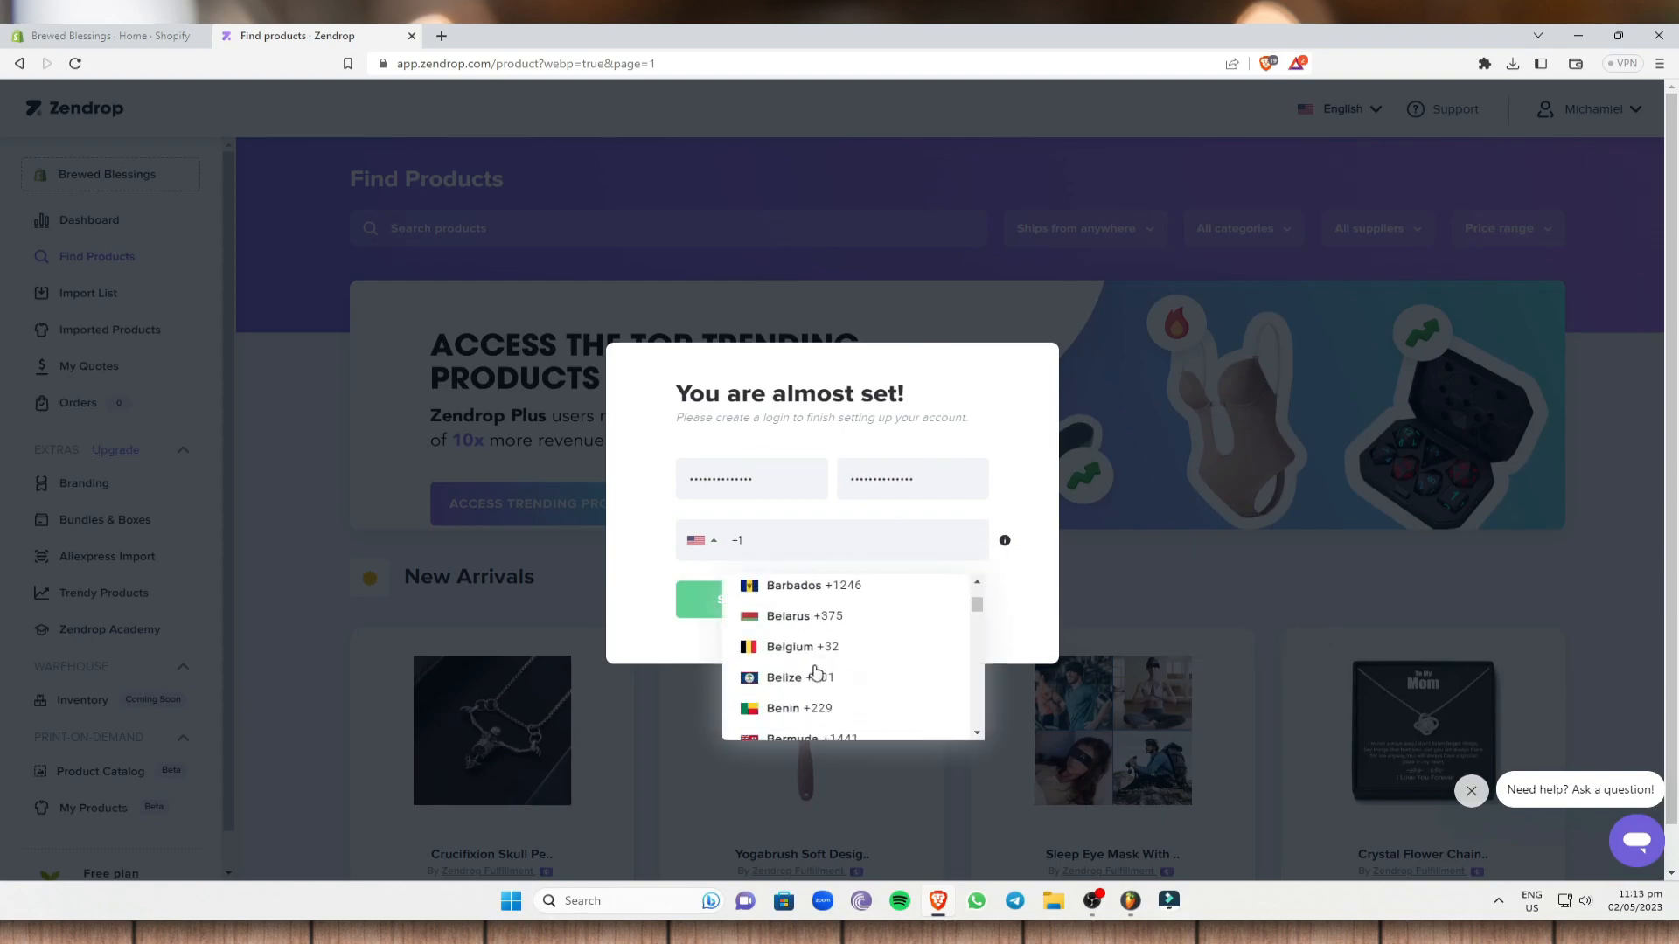
scroll(826, 663, down, 20)
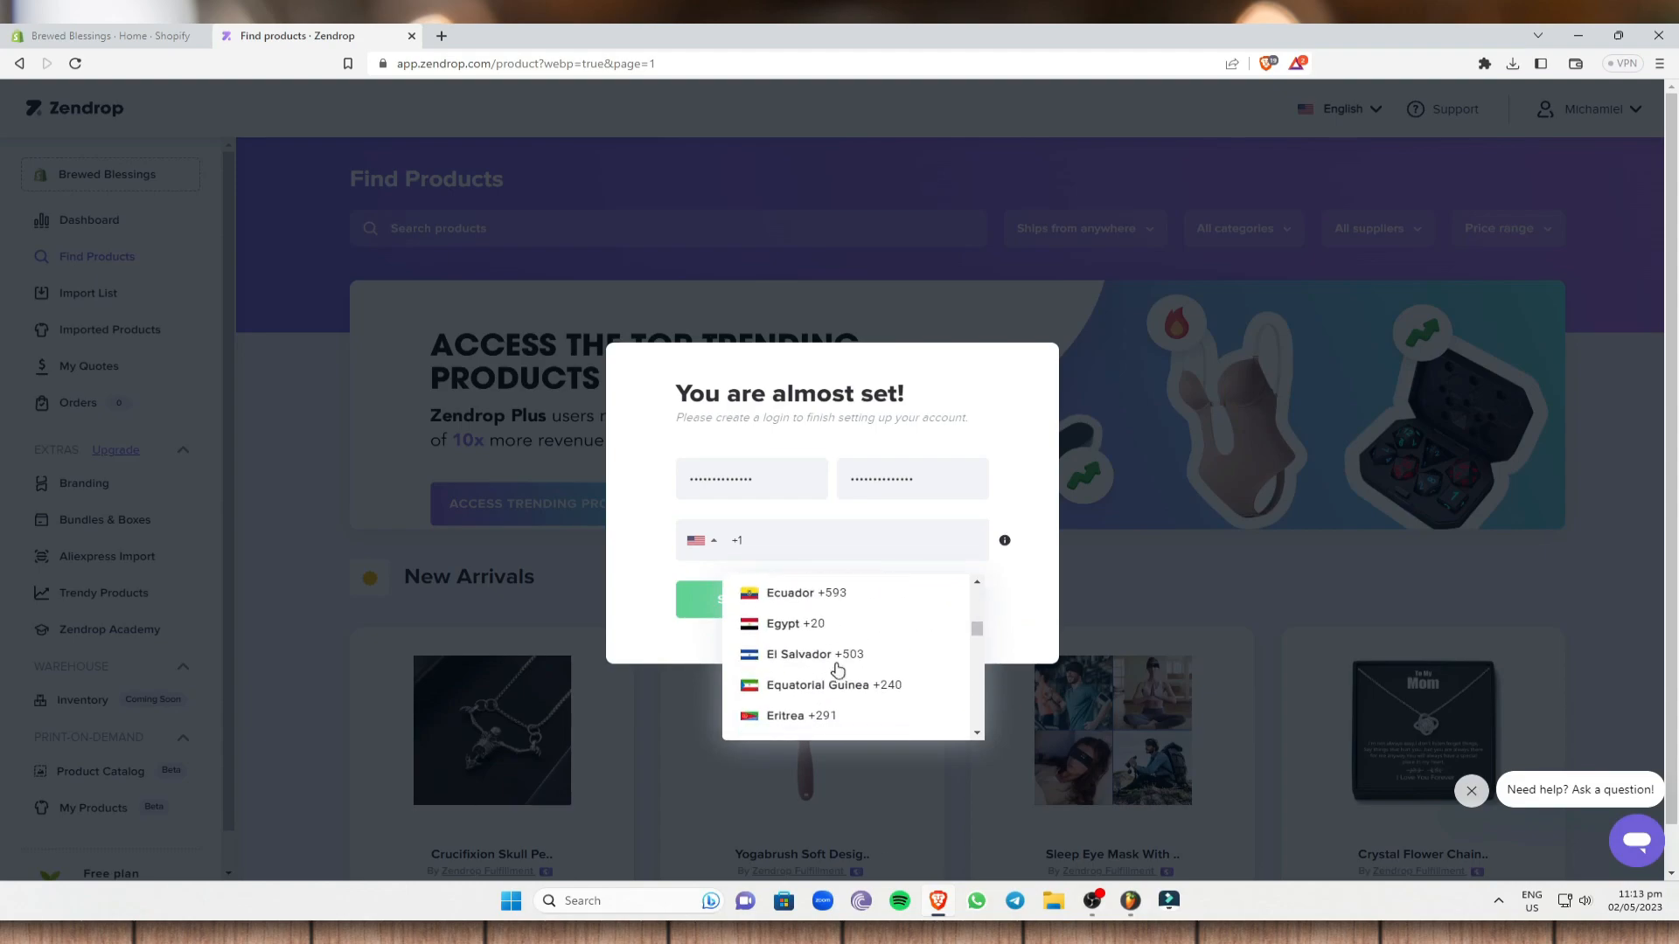
scroll(813, 663, down, 15)
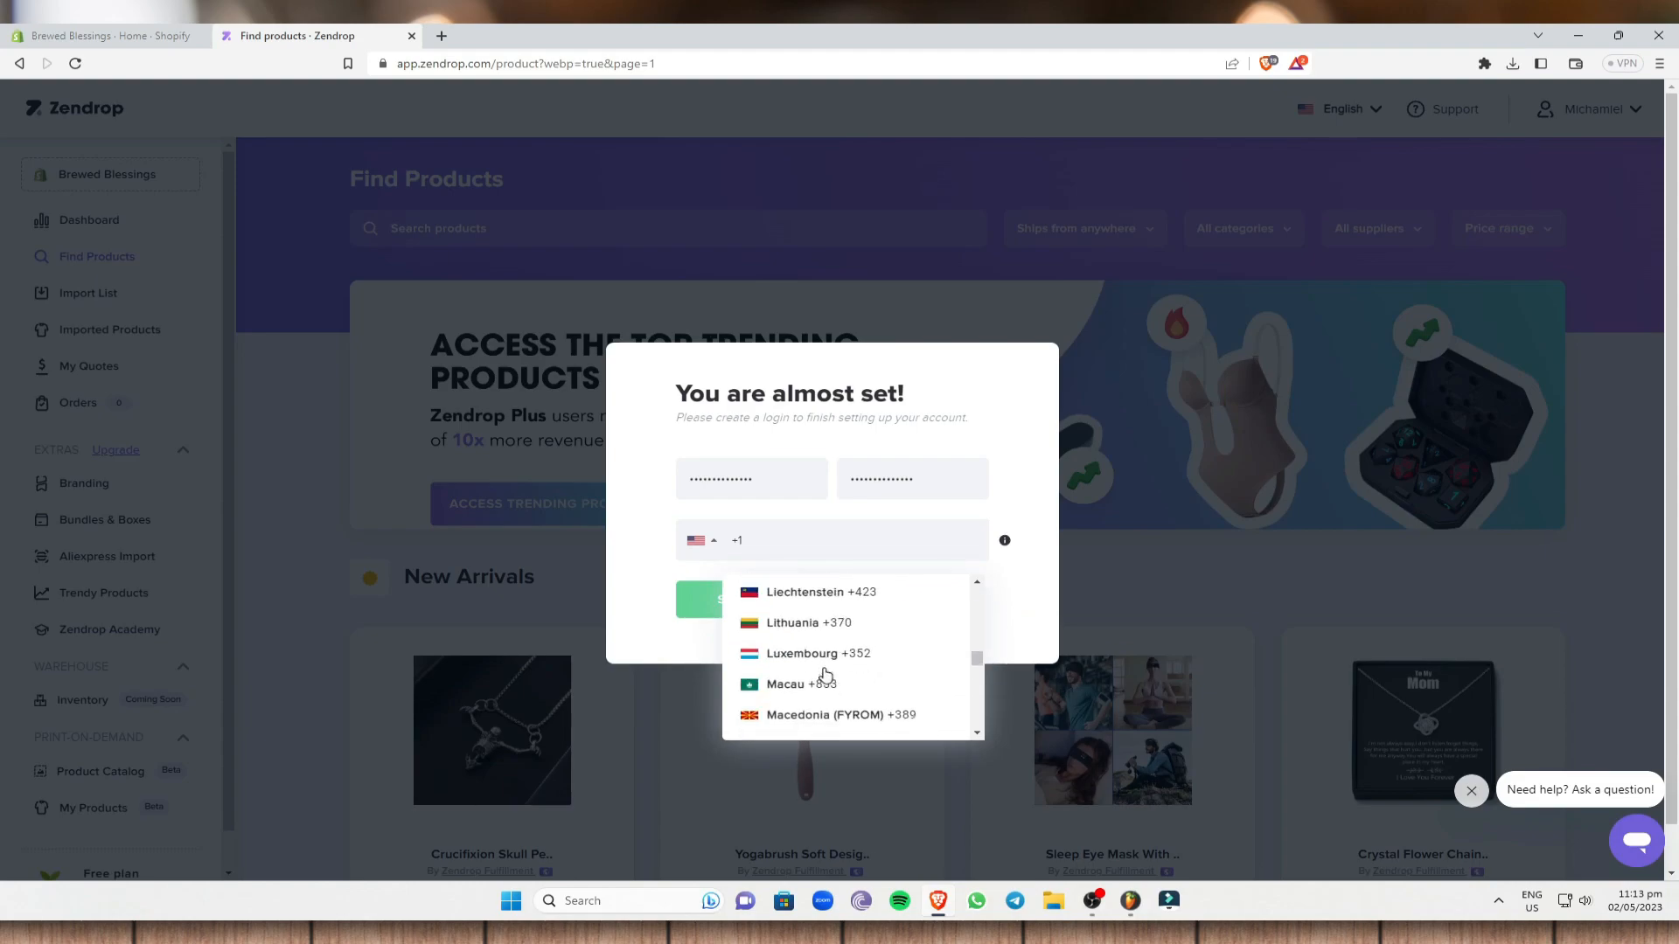
scroll(849, 669, down, 6)
scroll(848, 669, up, 2)
click(853, 656)
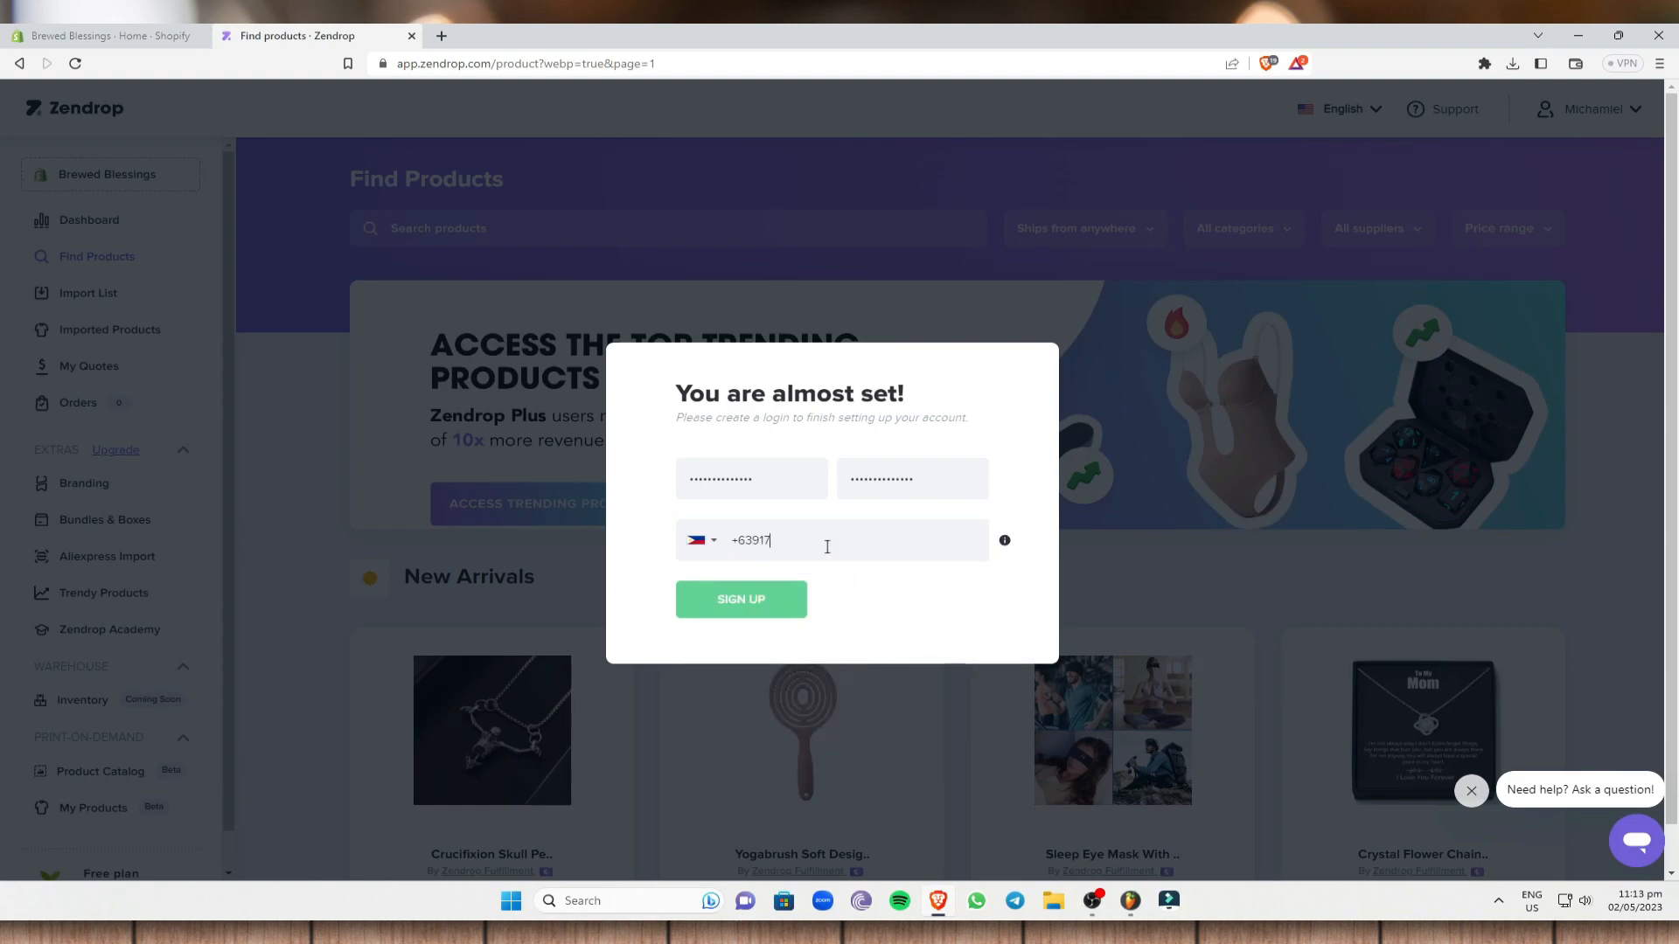
click(769, 611)
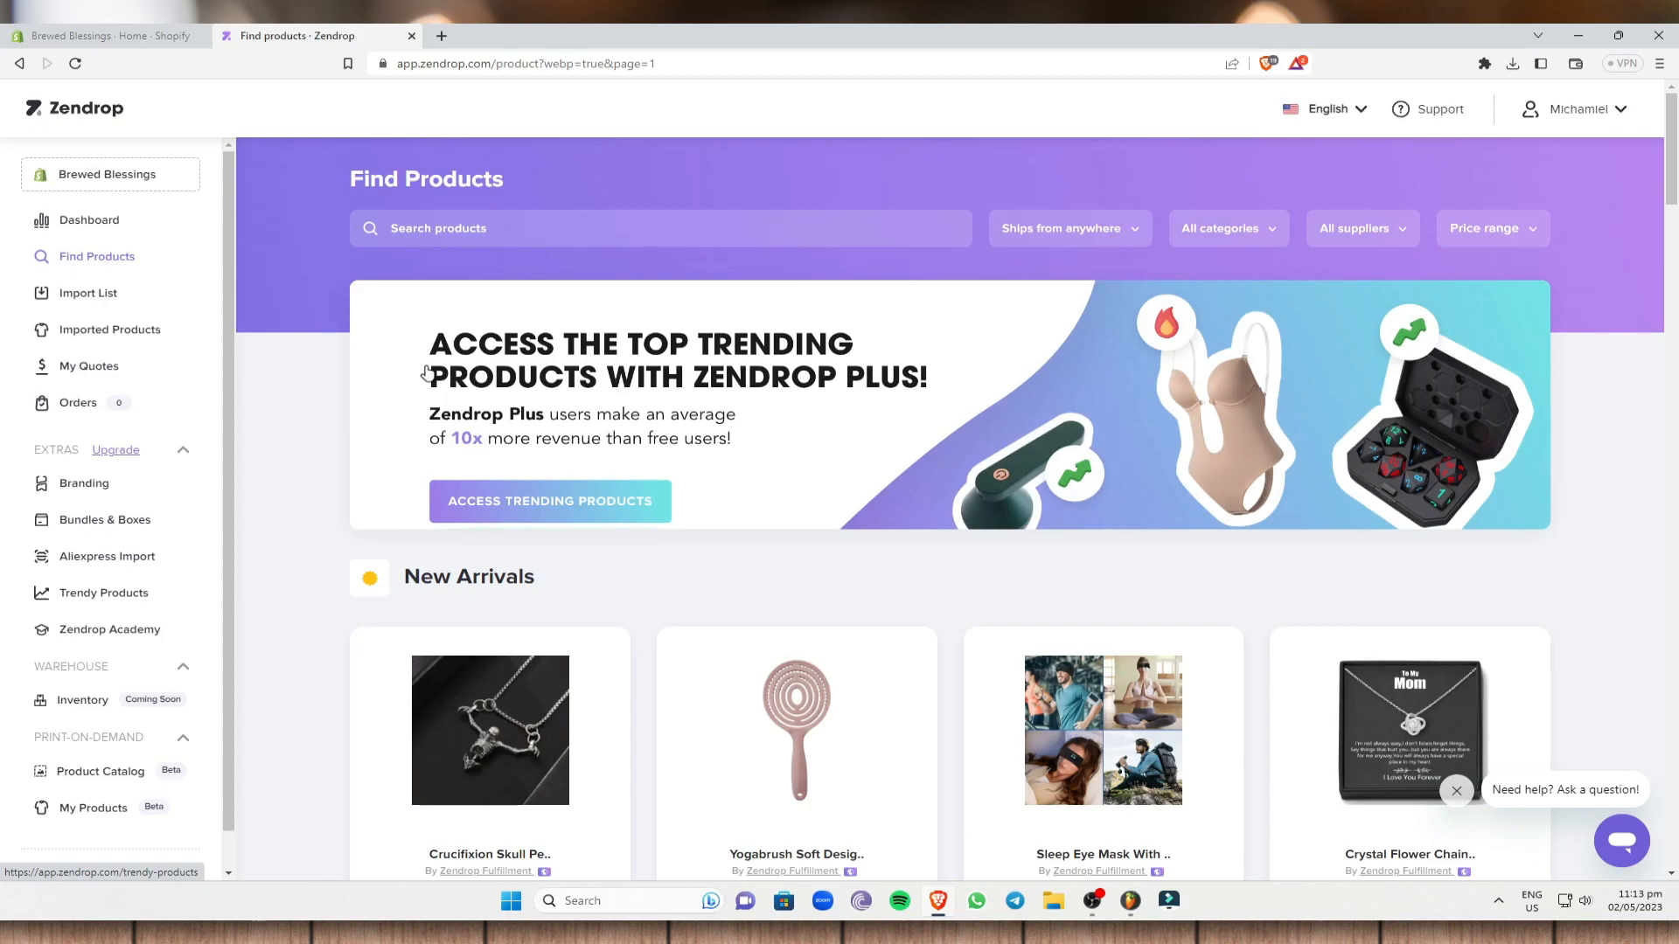
click(108, 301)
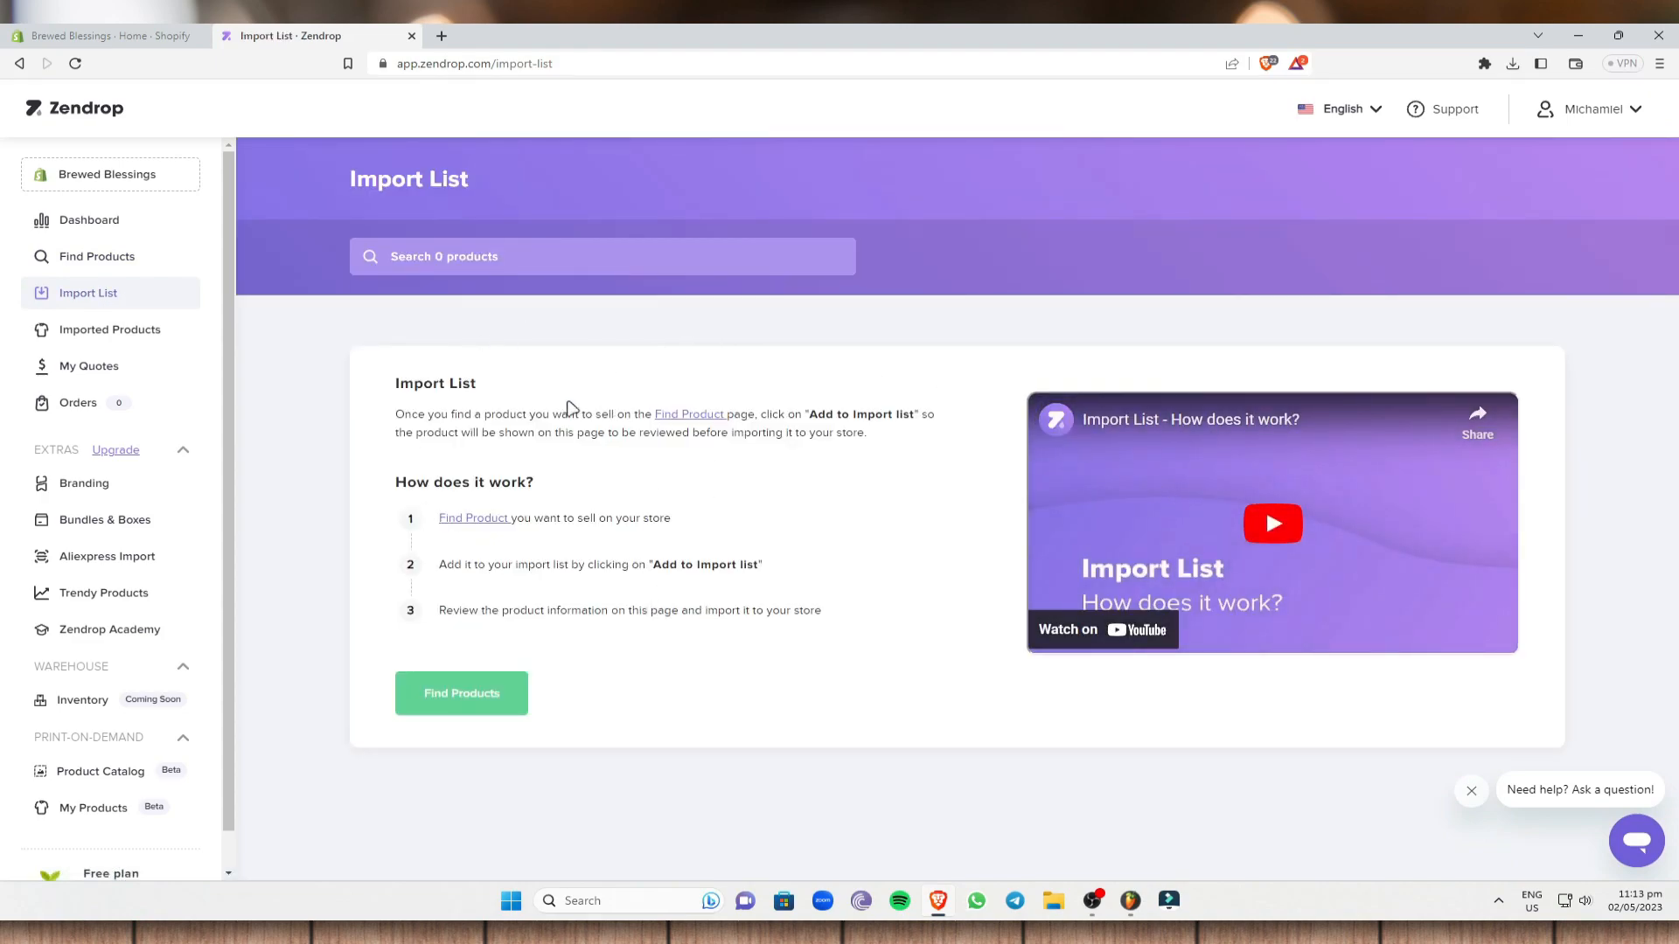
click(484, 700)
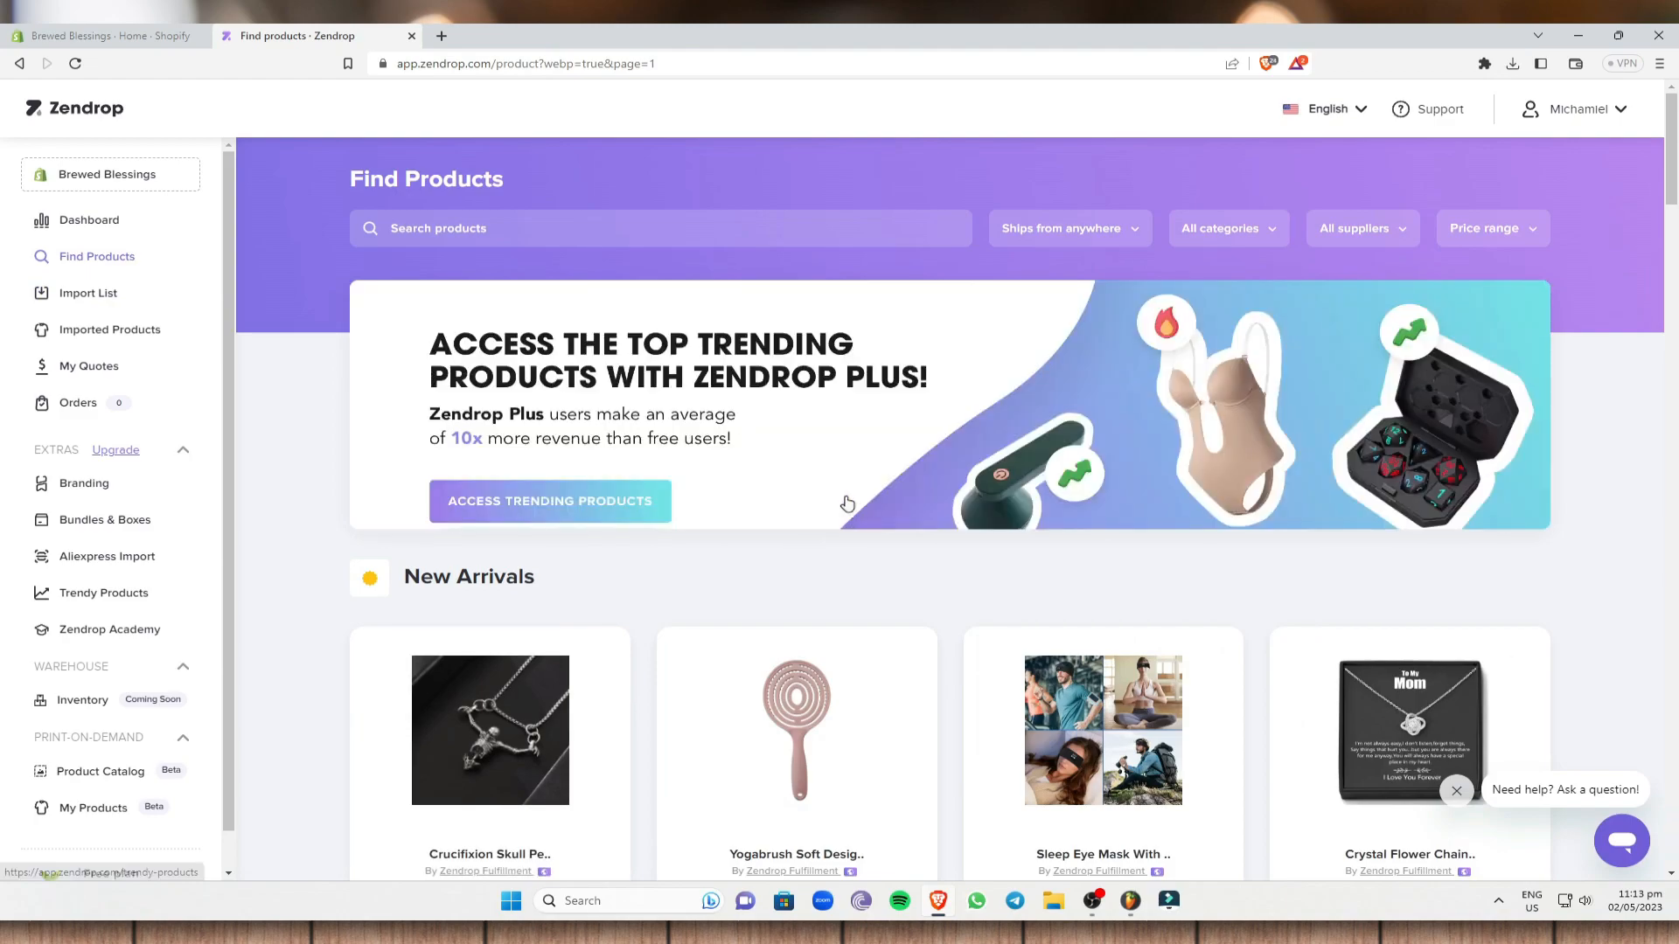
scroll(828, 490, down, 8)
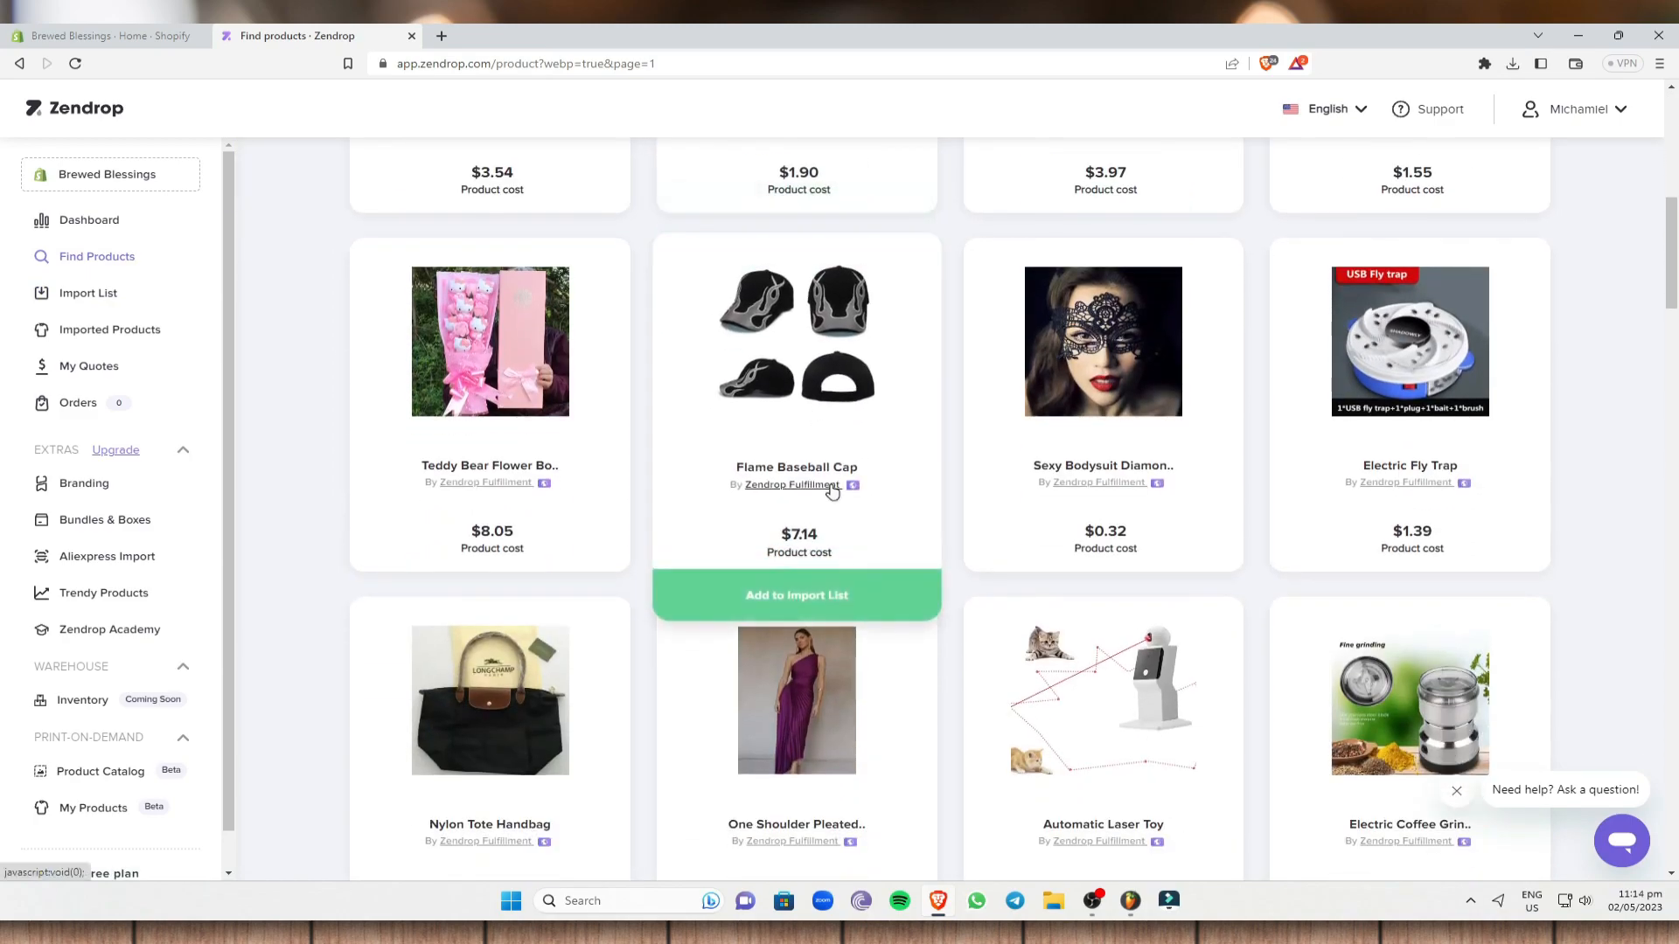
scroll(825, 487, up, 9)
click(551, 233)
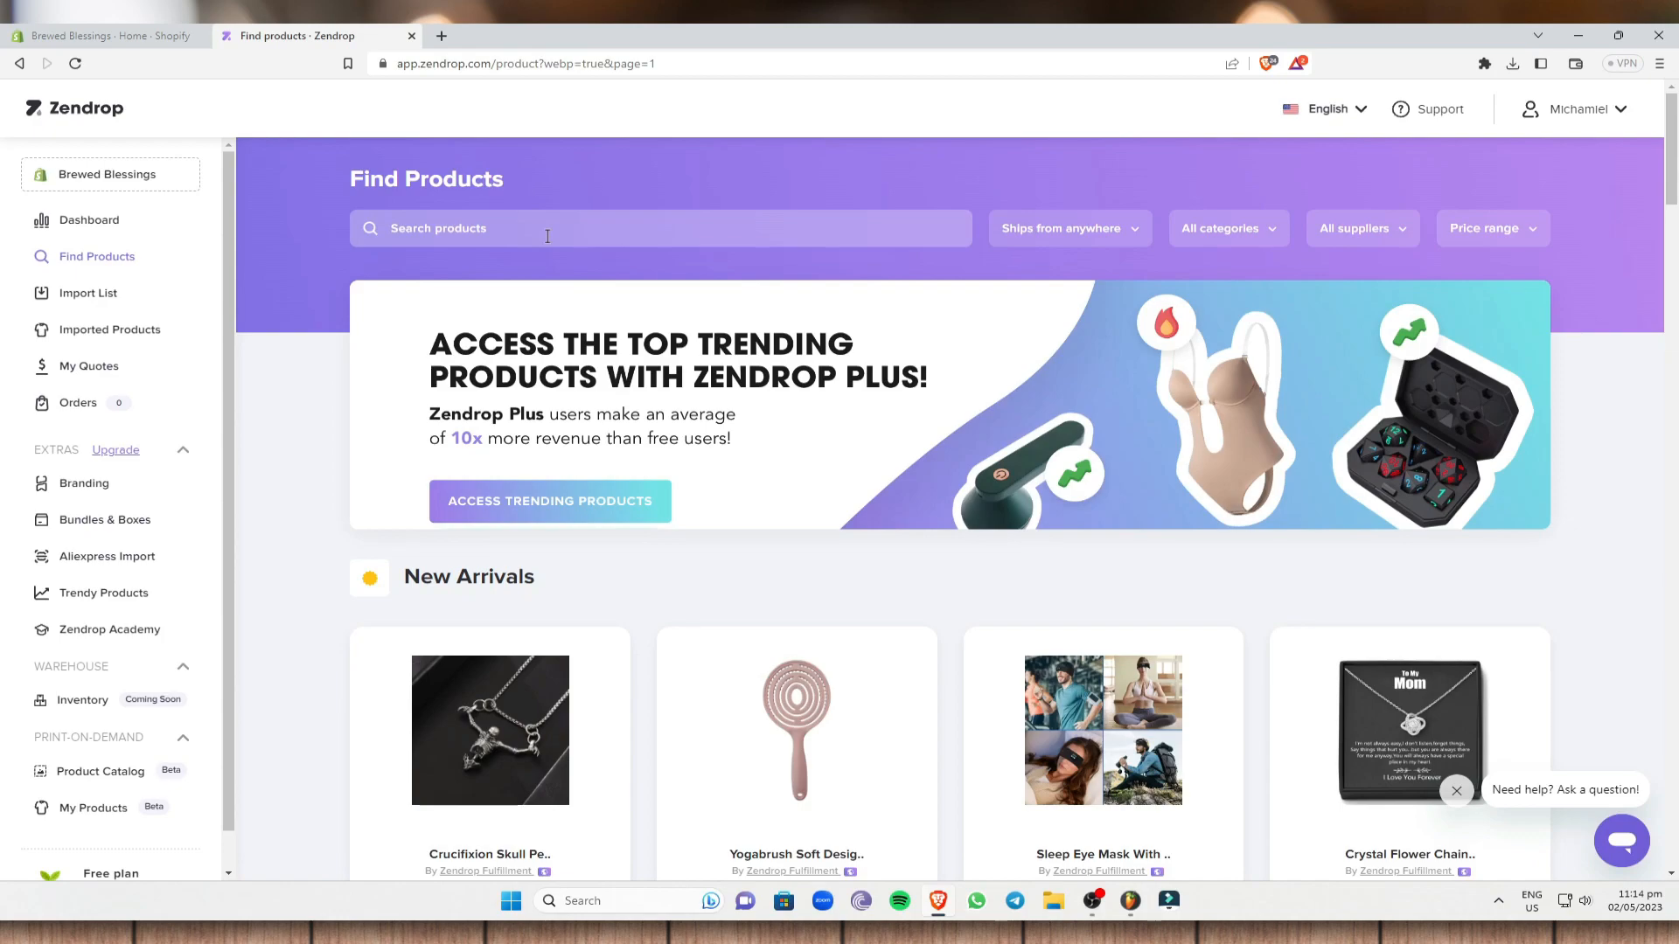
- Search Zendrop products for 'coffee makers' and scroll through the results
text(coffee makers)
key(Return)
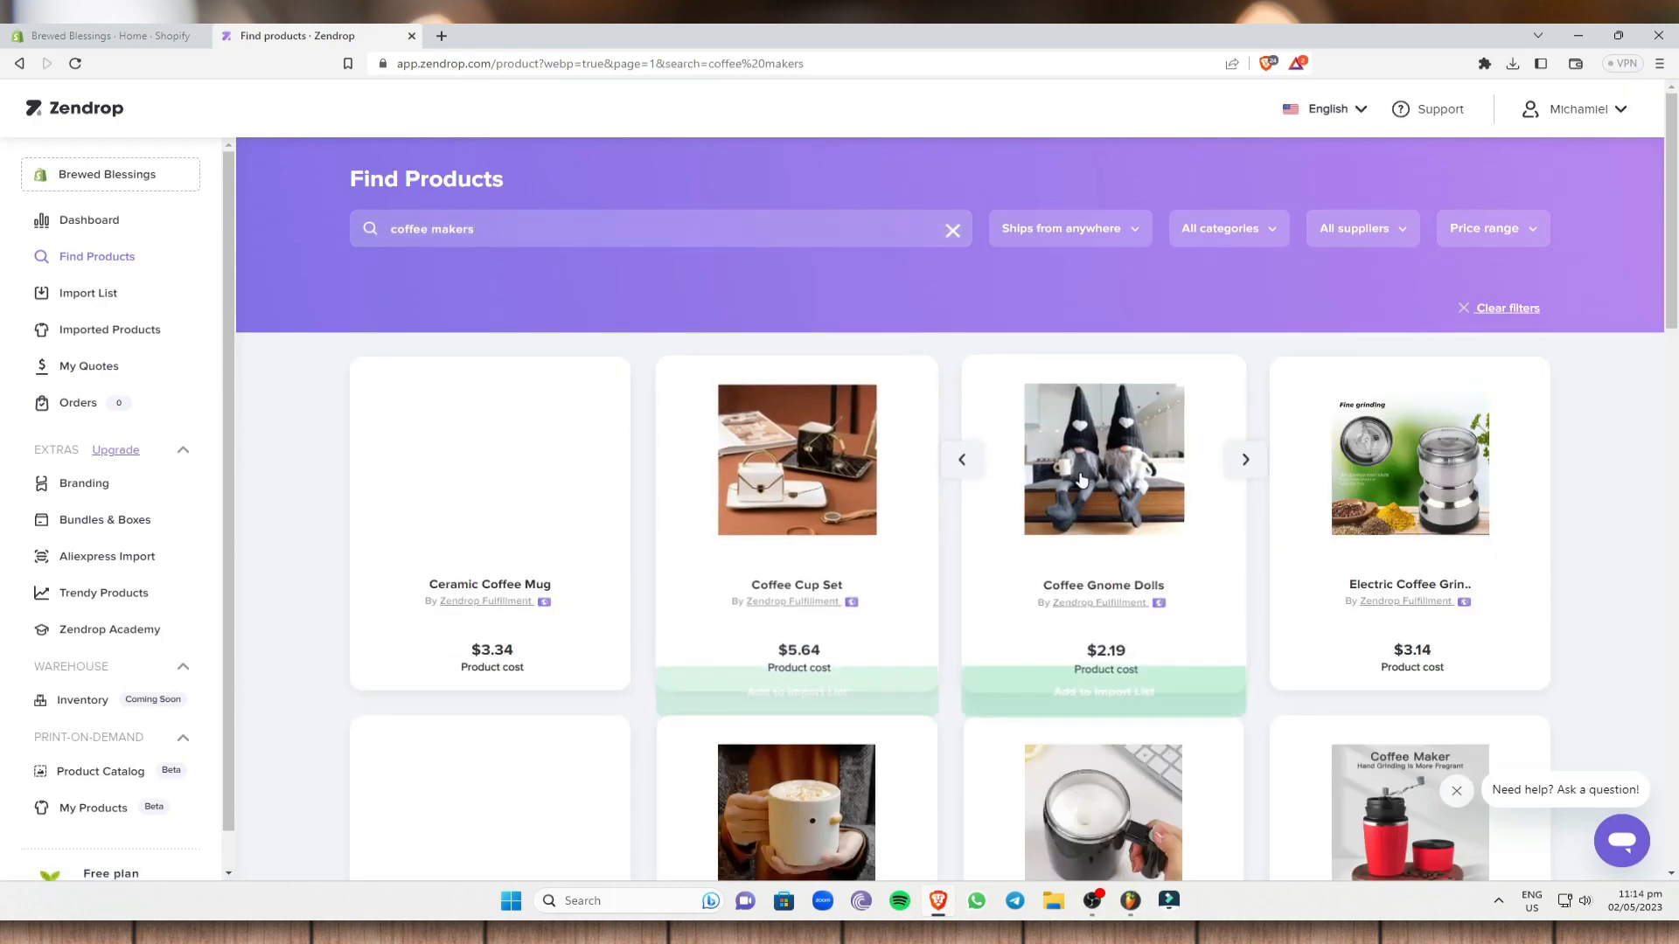
scroll(993, 507, down, 5)
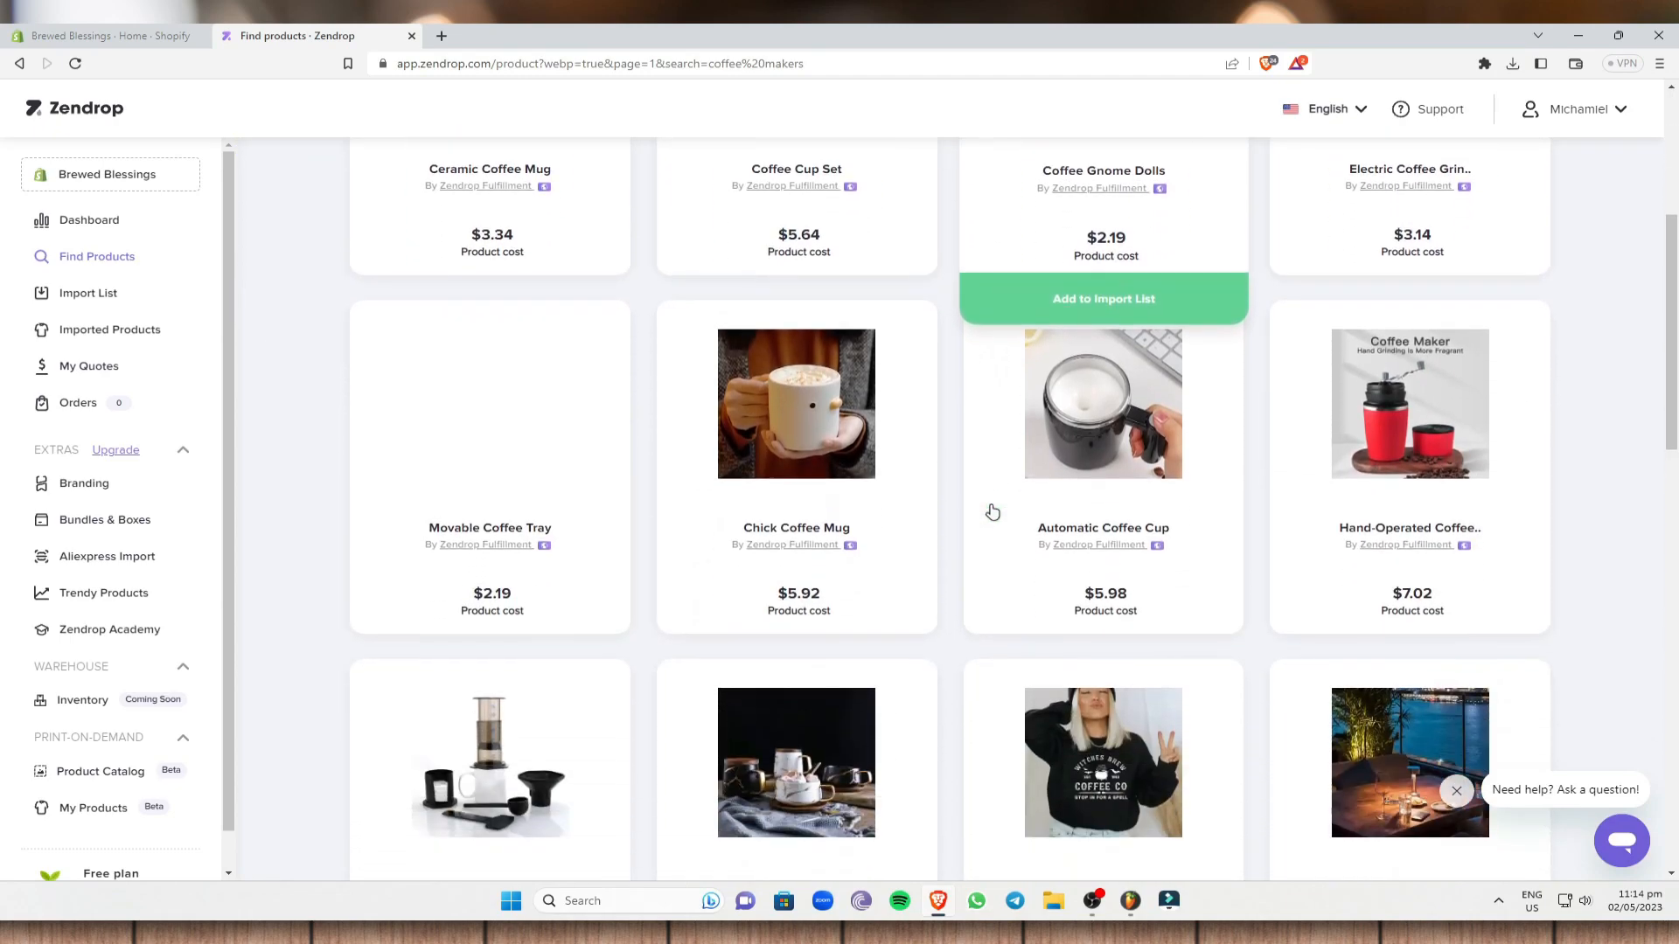
scroll(604, 559, down, 2)
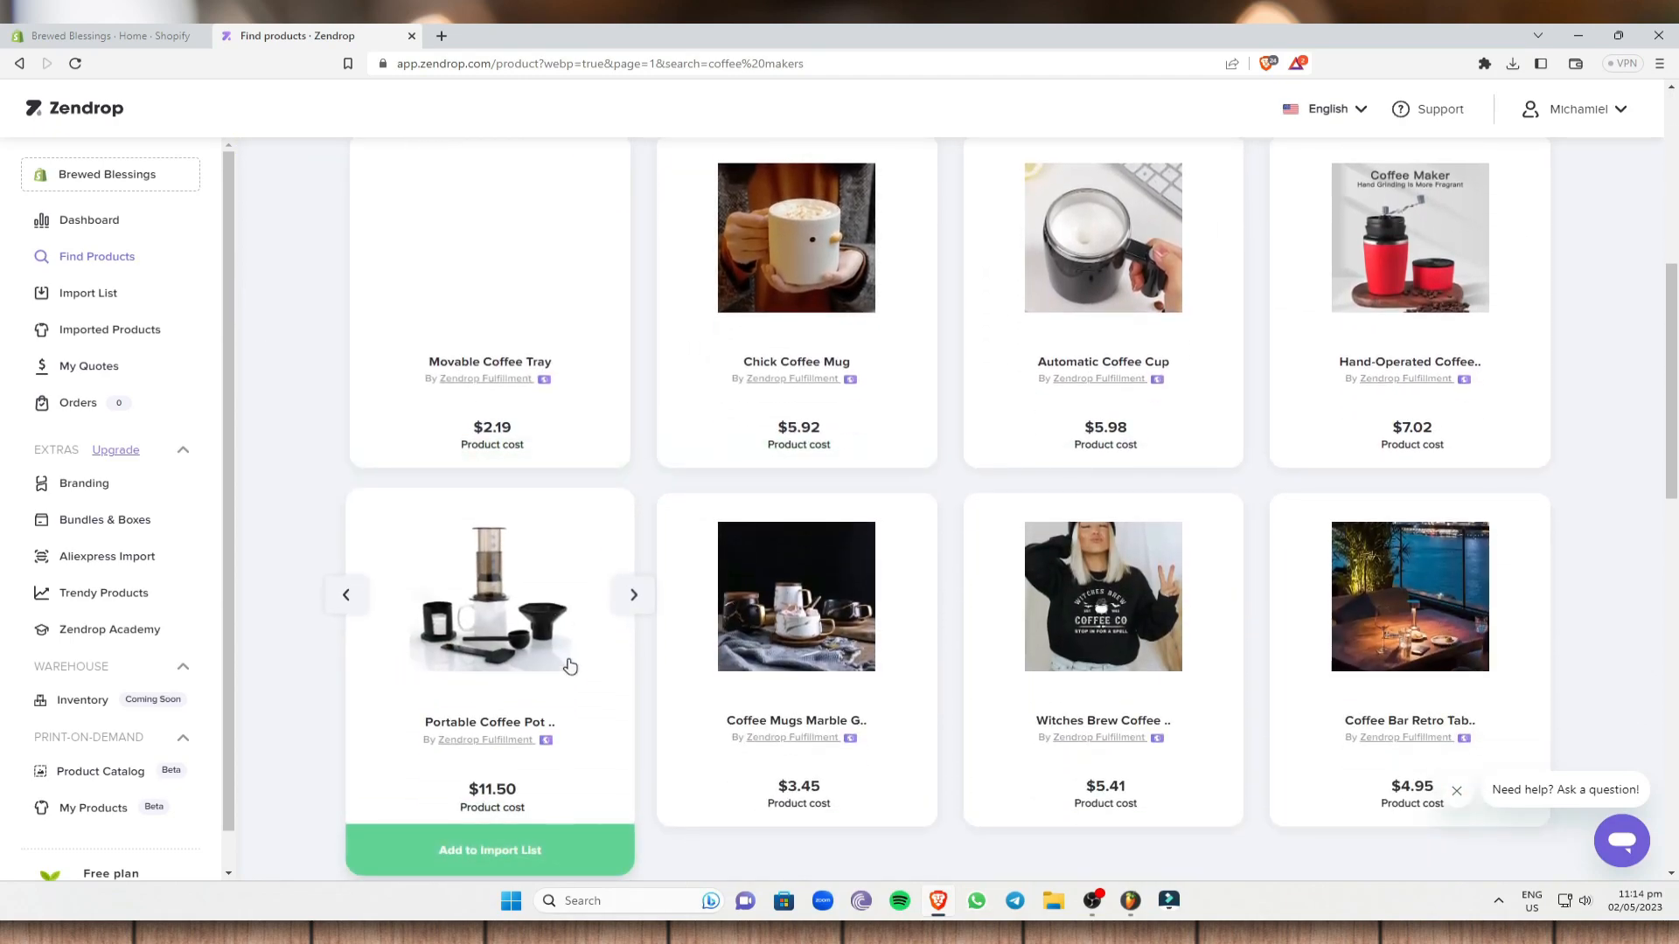
scroll(570, 667, down, 1)
- Add the Portable Coffee Pot to the import list and open the Import List
mouse_move(464, 495)
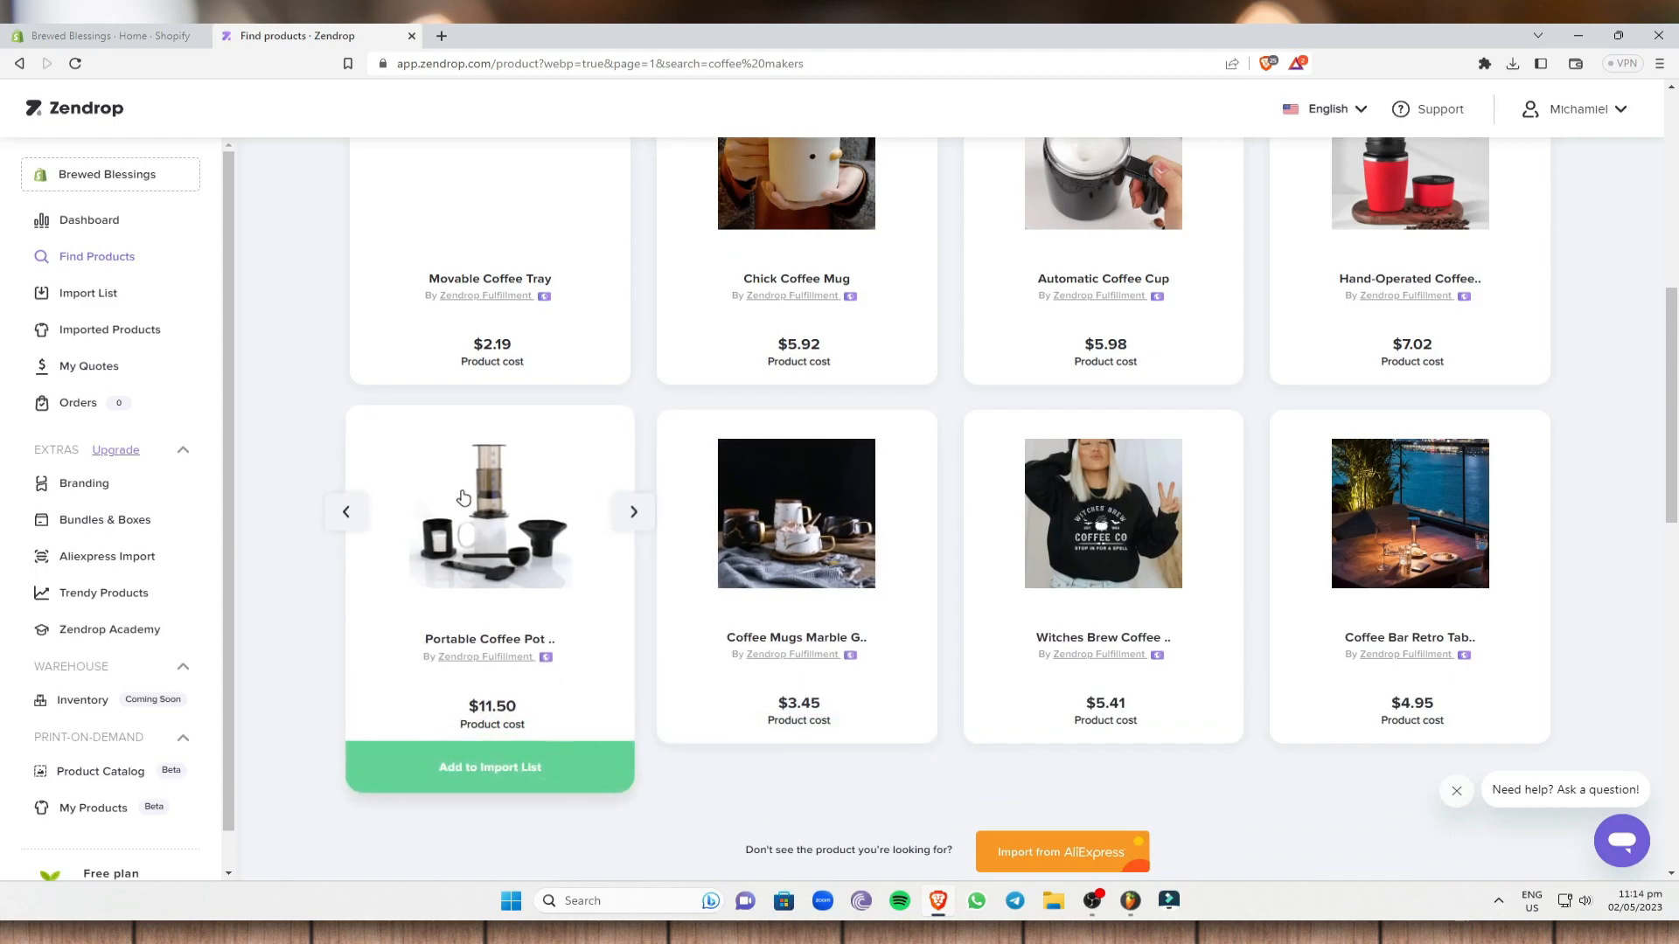
click(546, 777)
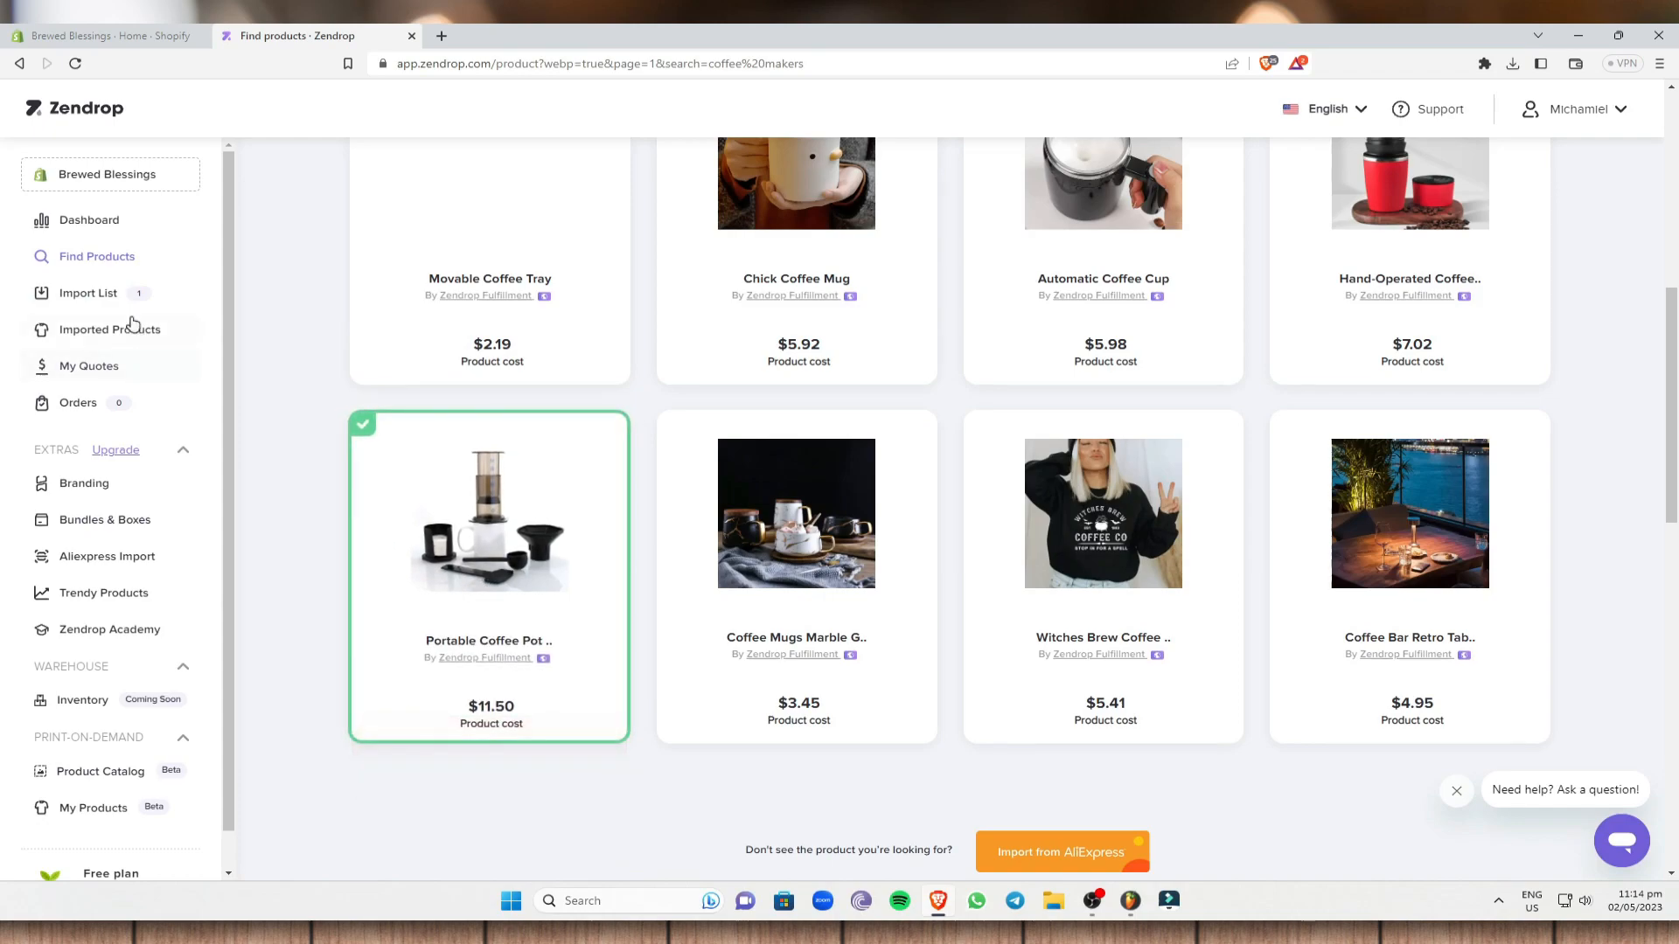
click(103, 300)
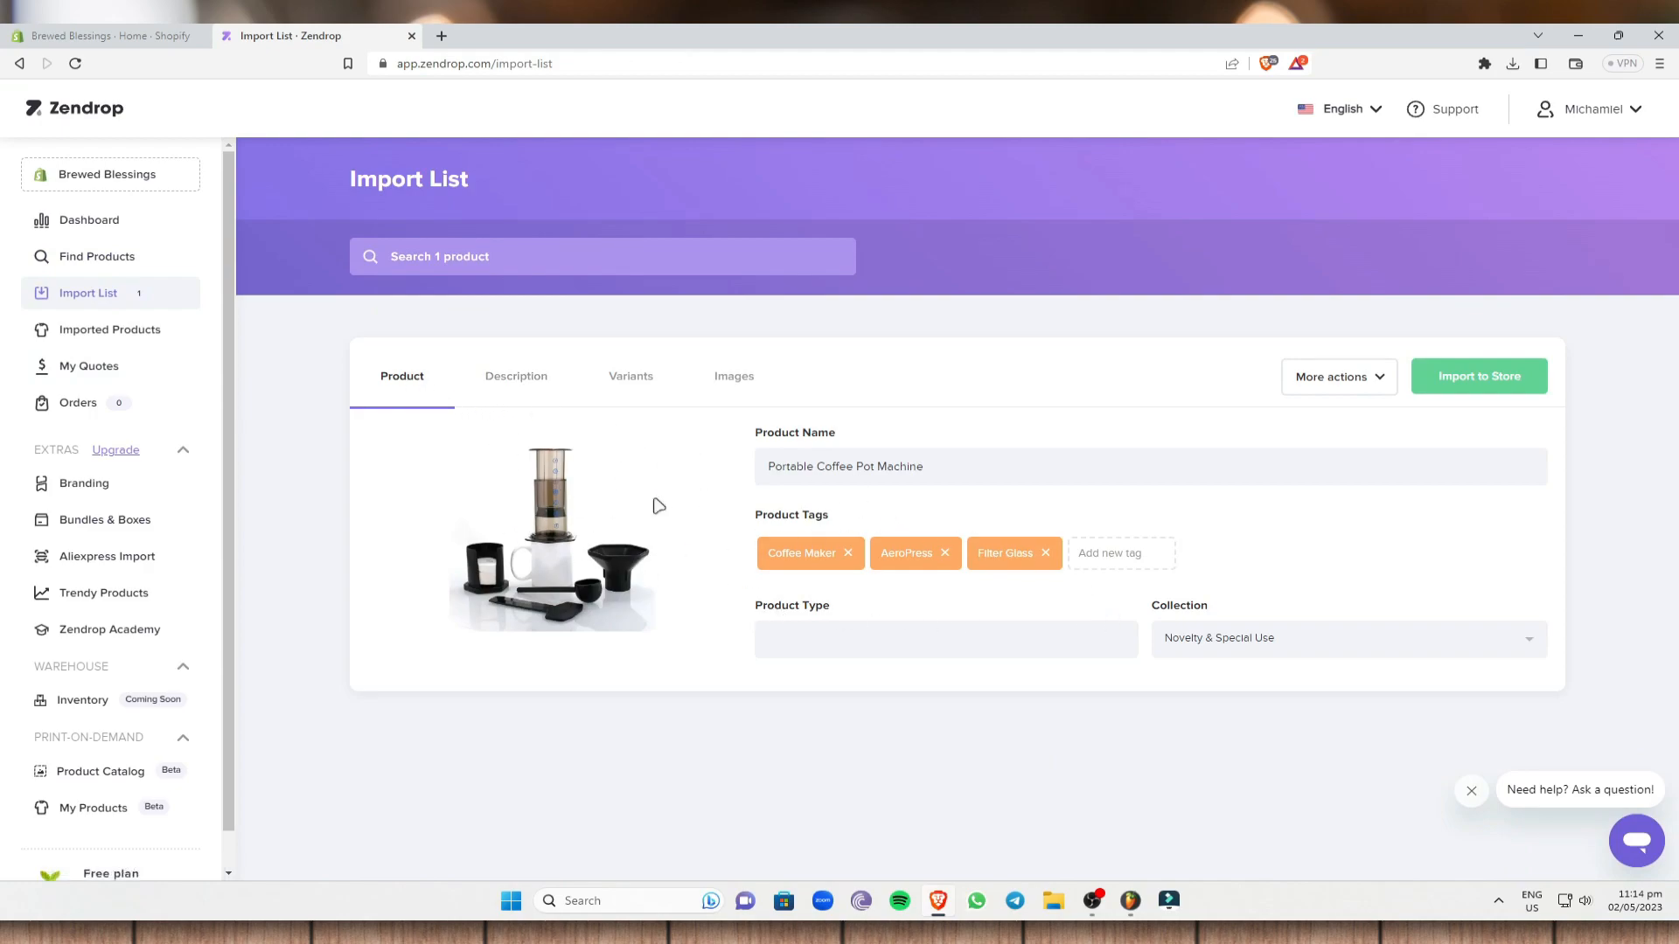
- Review the product name and its three tags, leaving them unchanged
drag(946, 468, 759, 465)
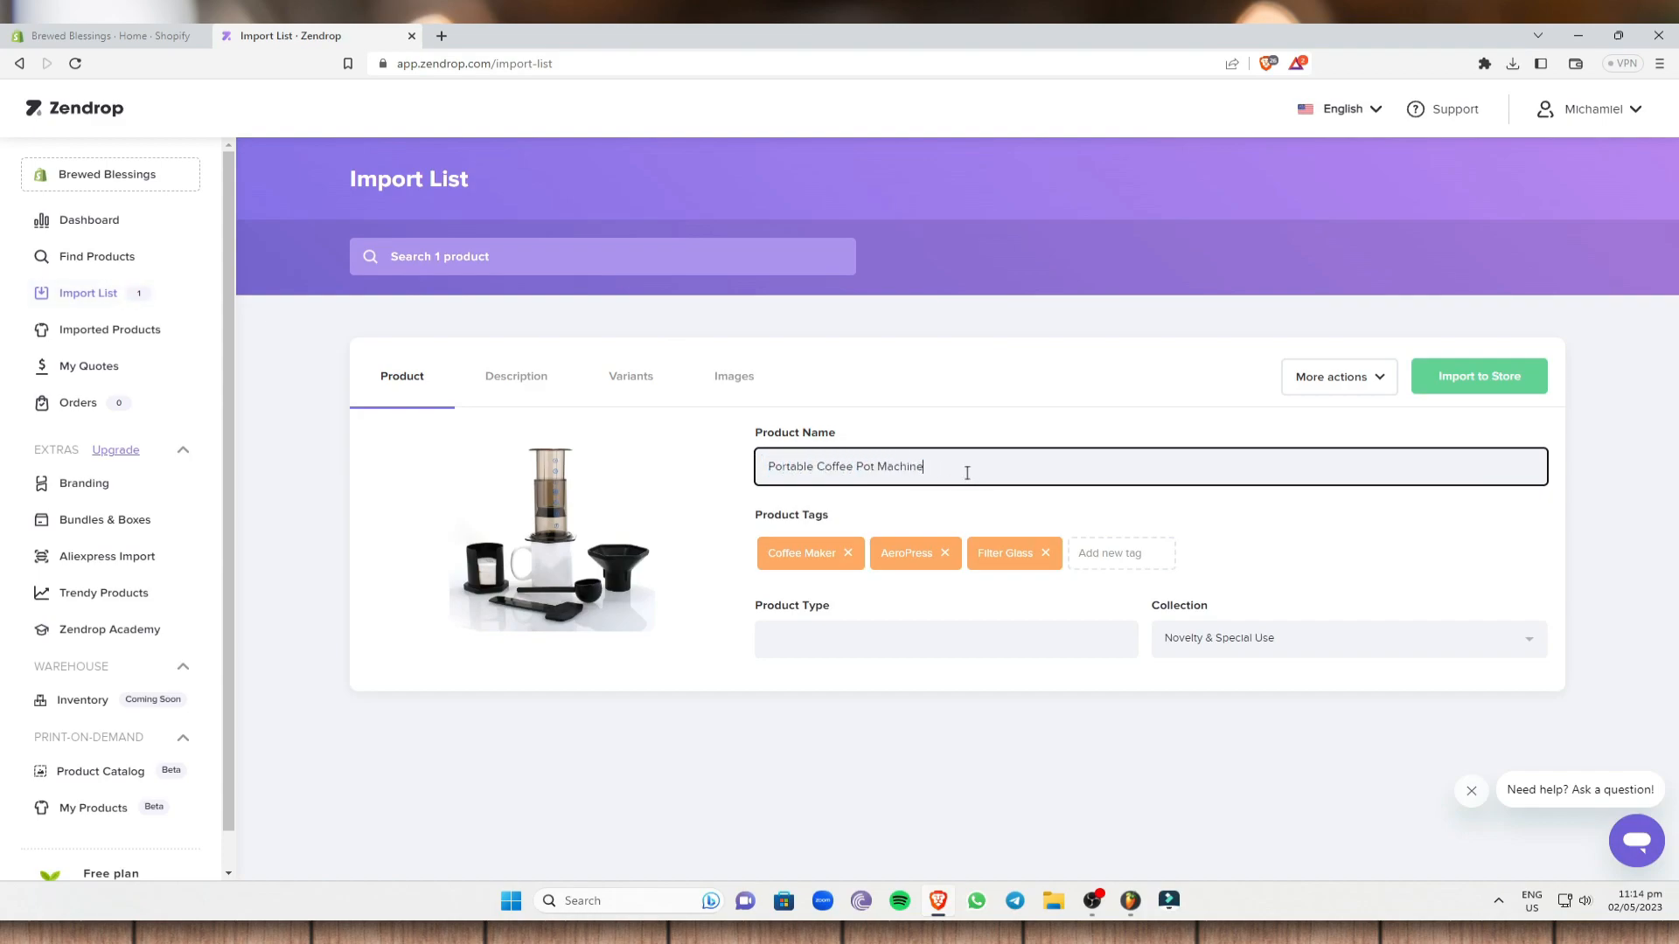
drag(947, 480, 1000, 467)
click(1073, 403)
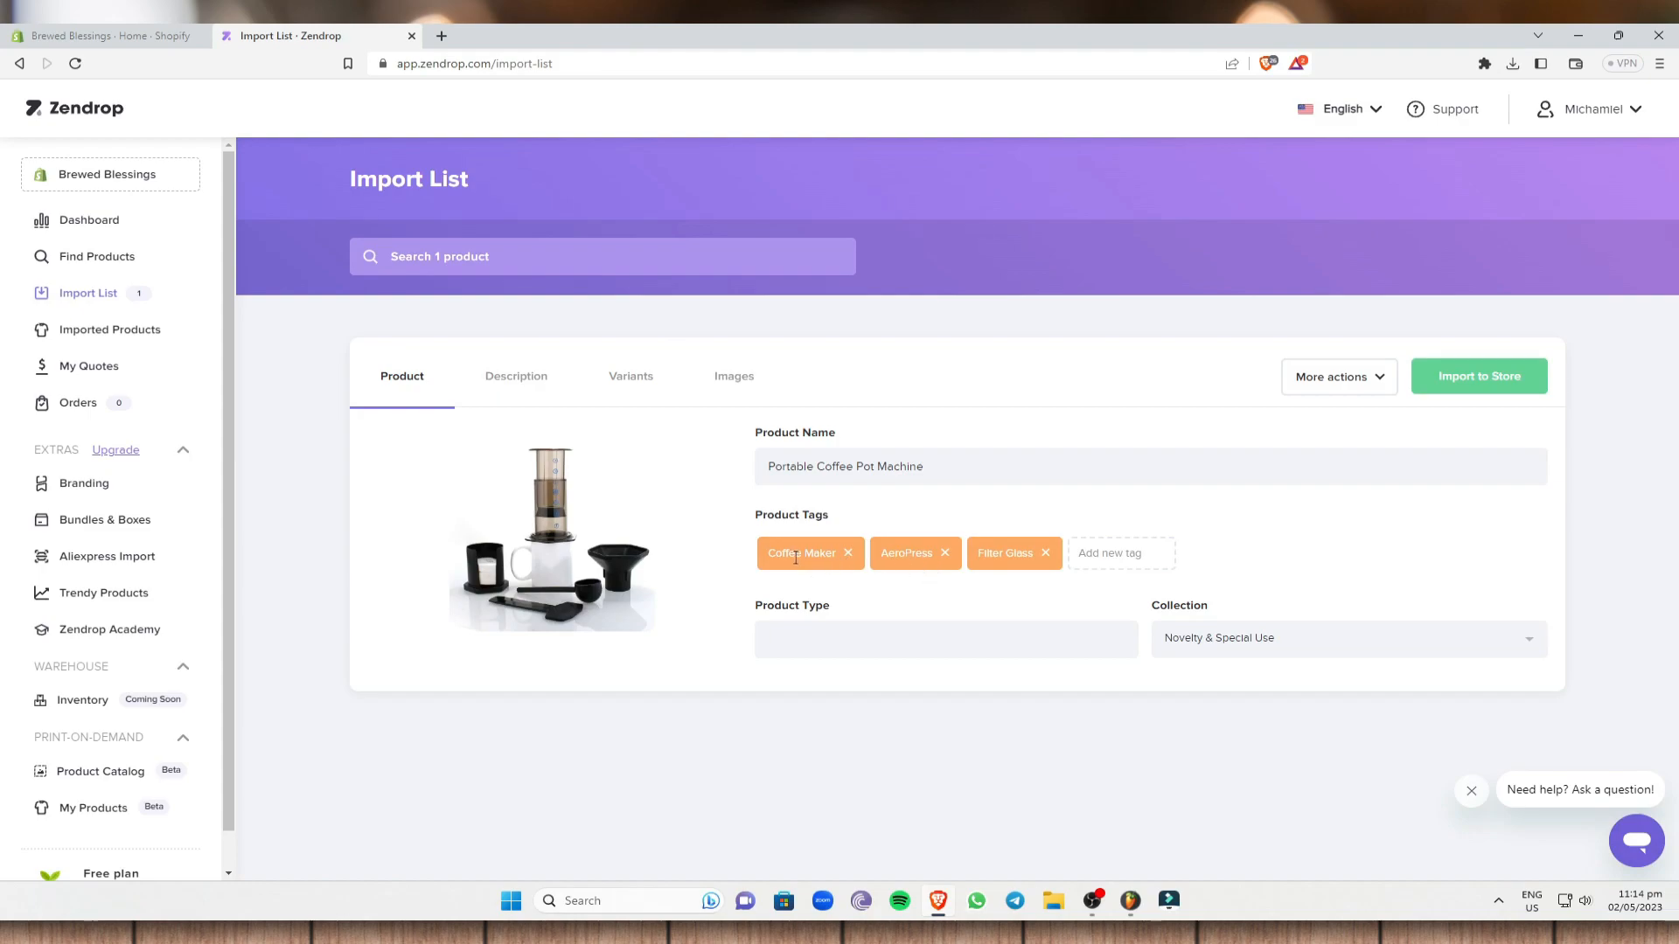
drag(769, 560, 1039, 561)
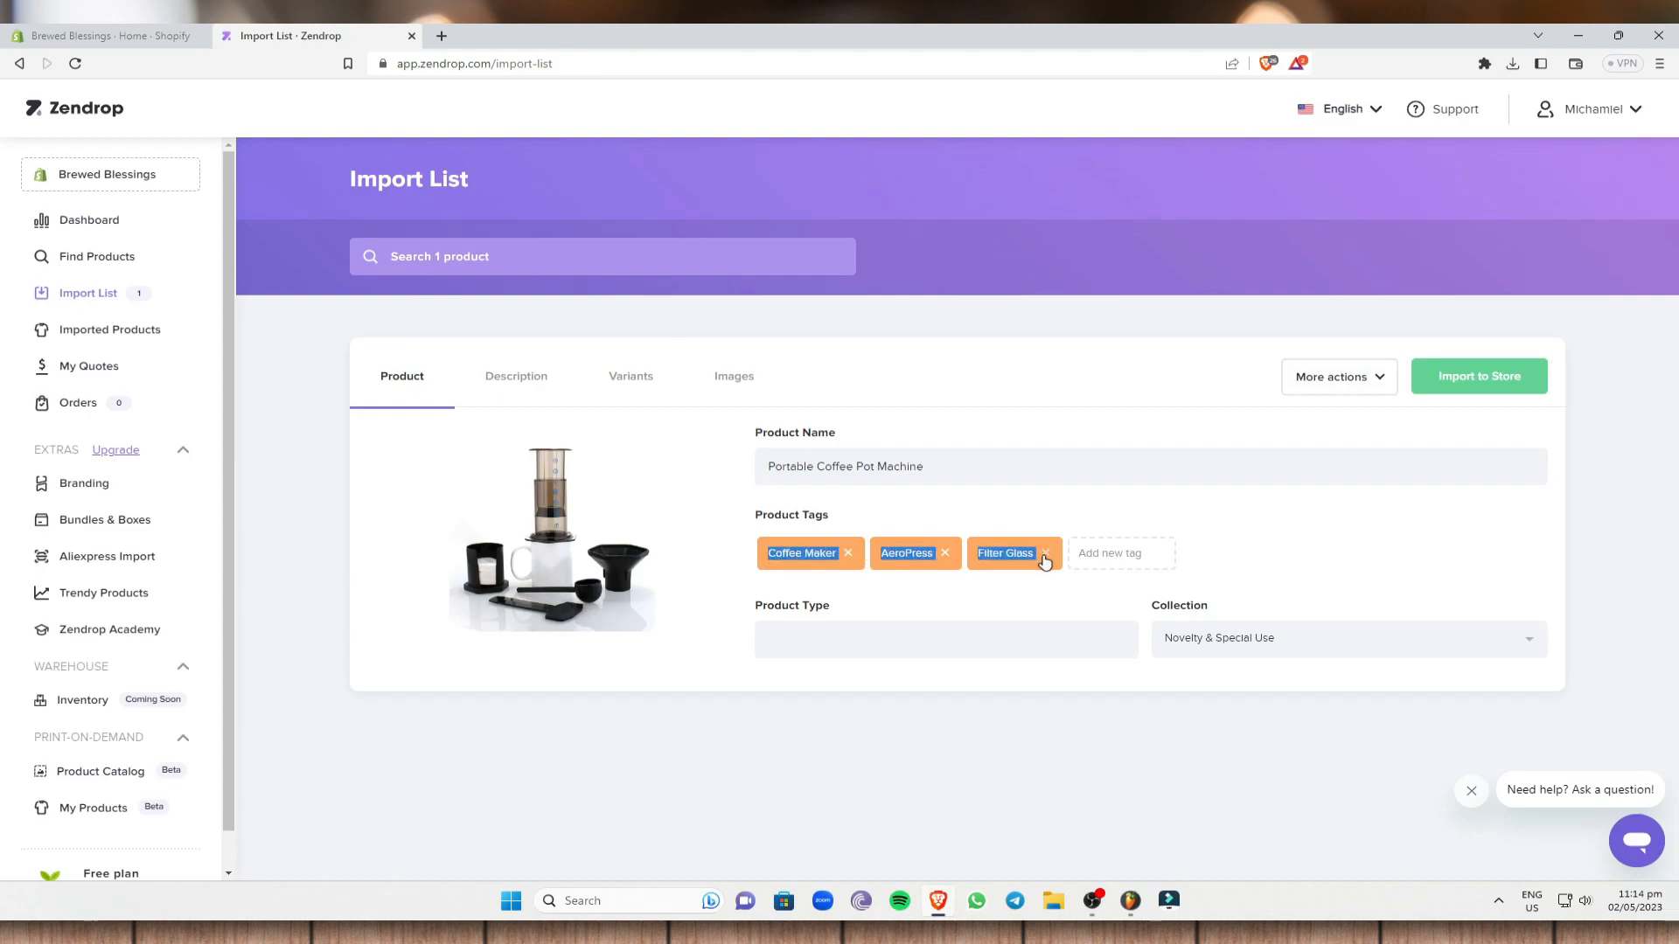
click(262, 308)
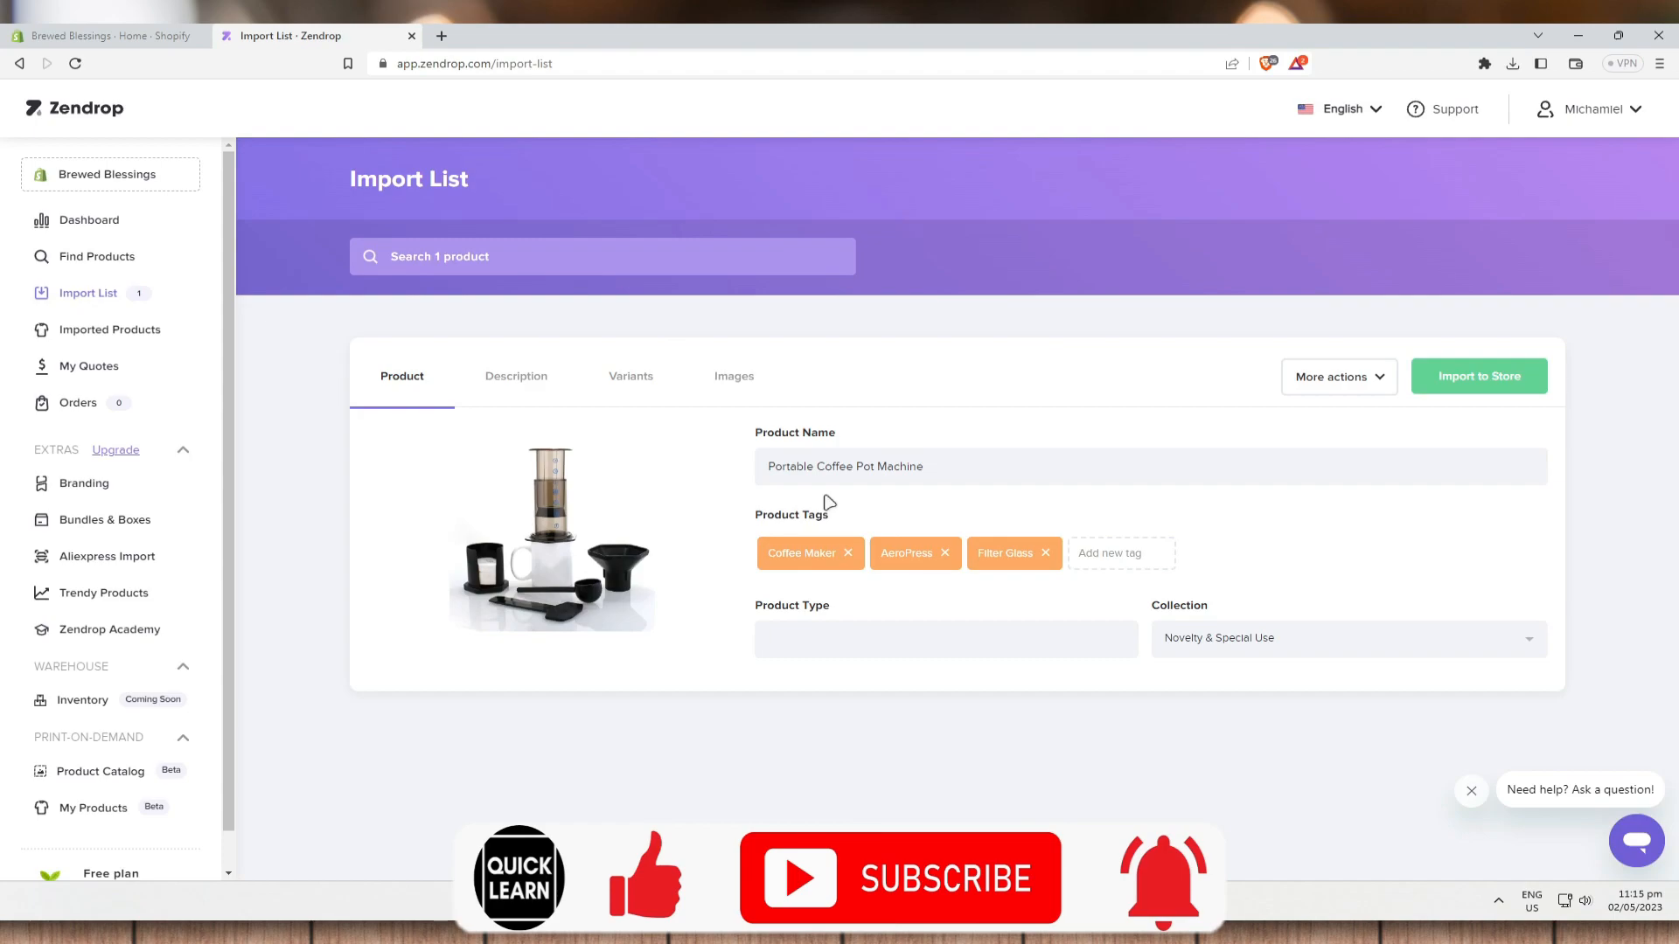
- Set the product type to Coffee Maker and add the Home & Kitchen collection
click(854, 638)
text(Coffee Mk)
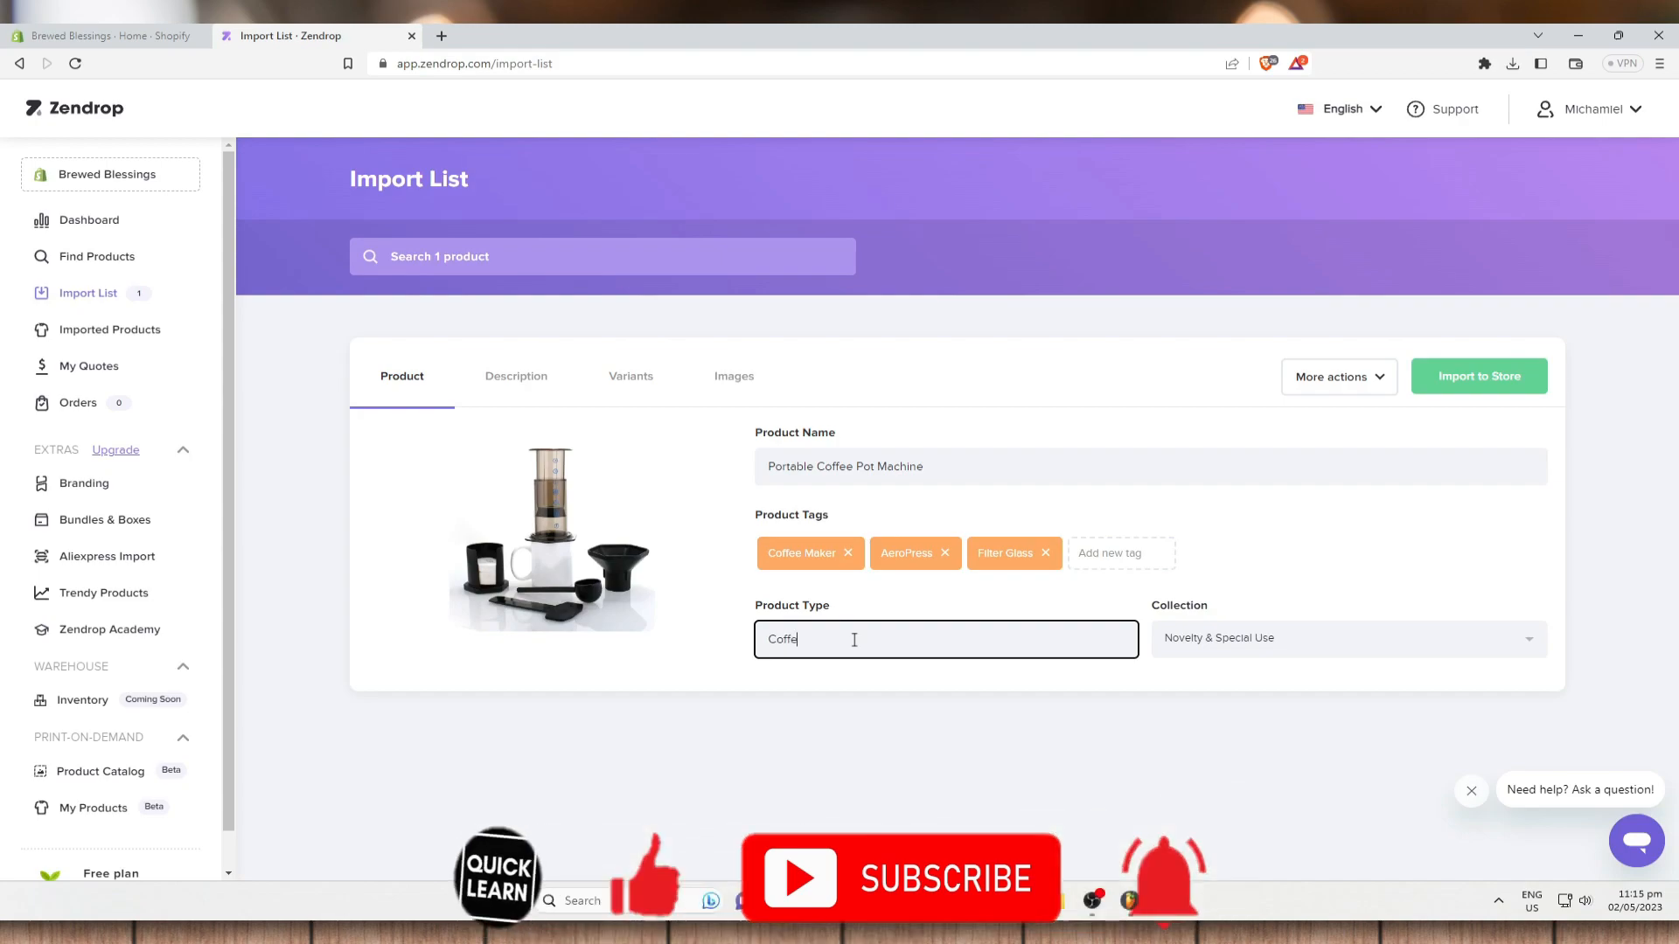
click(1192, 695)
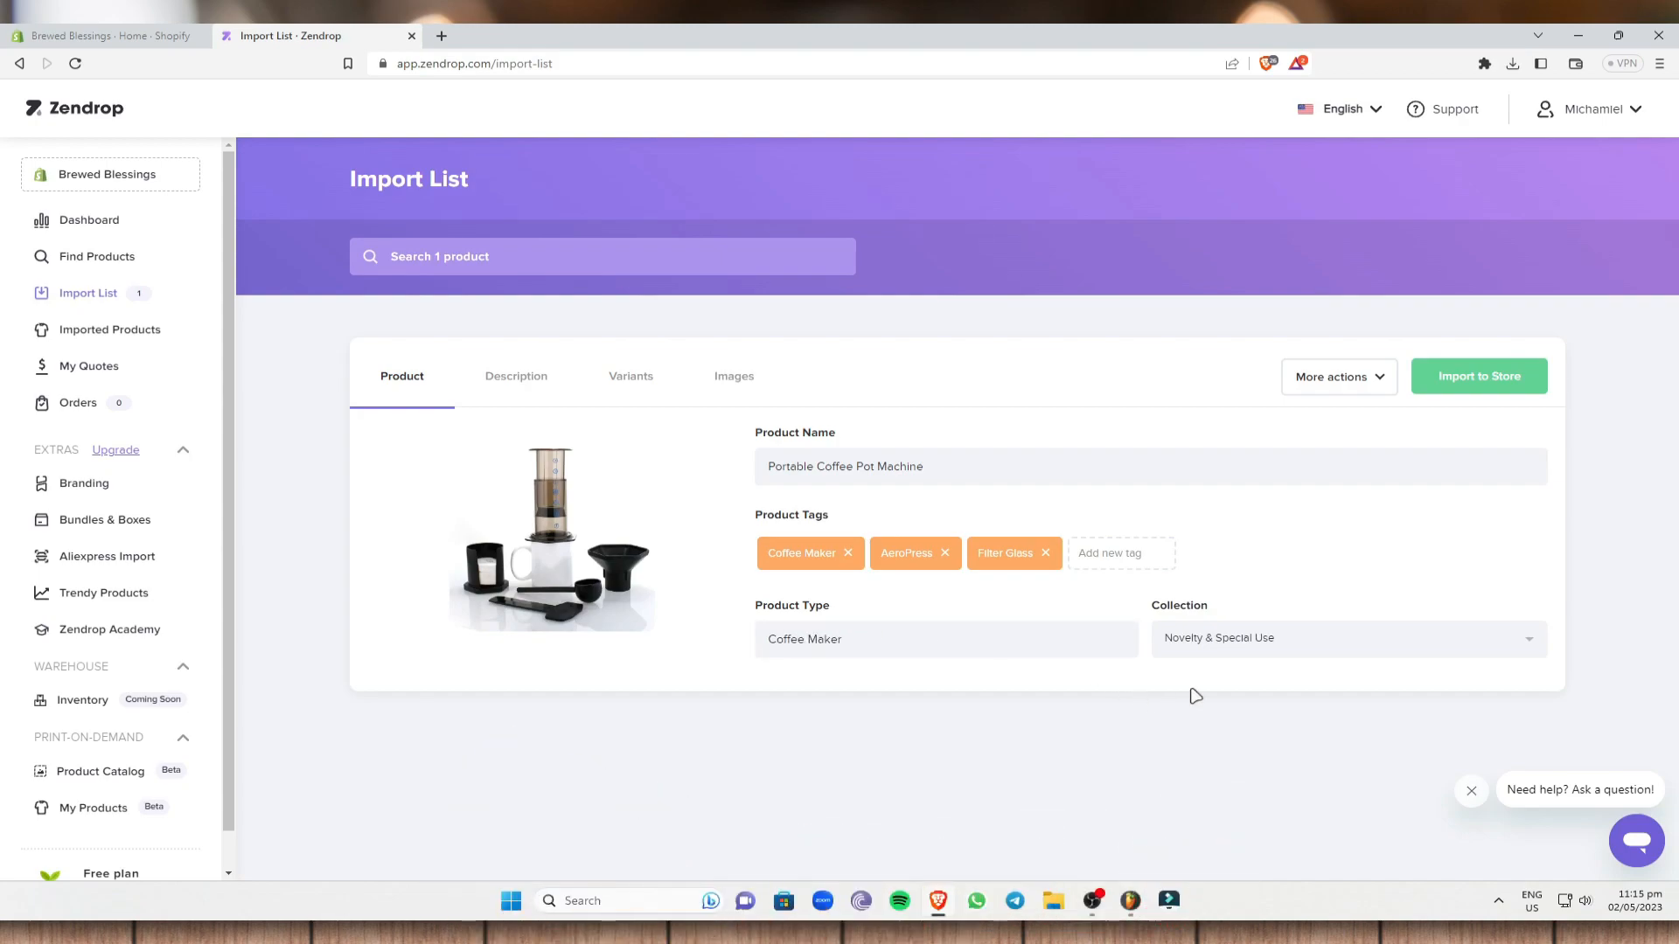
click(1284, 654)
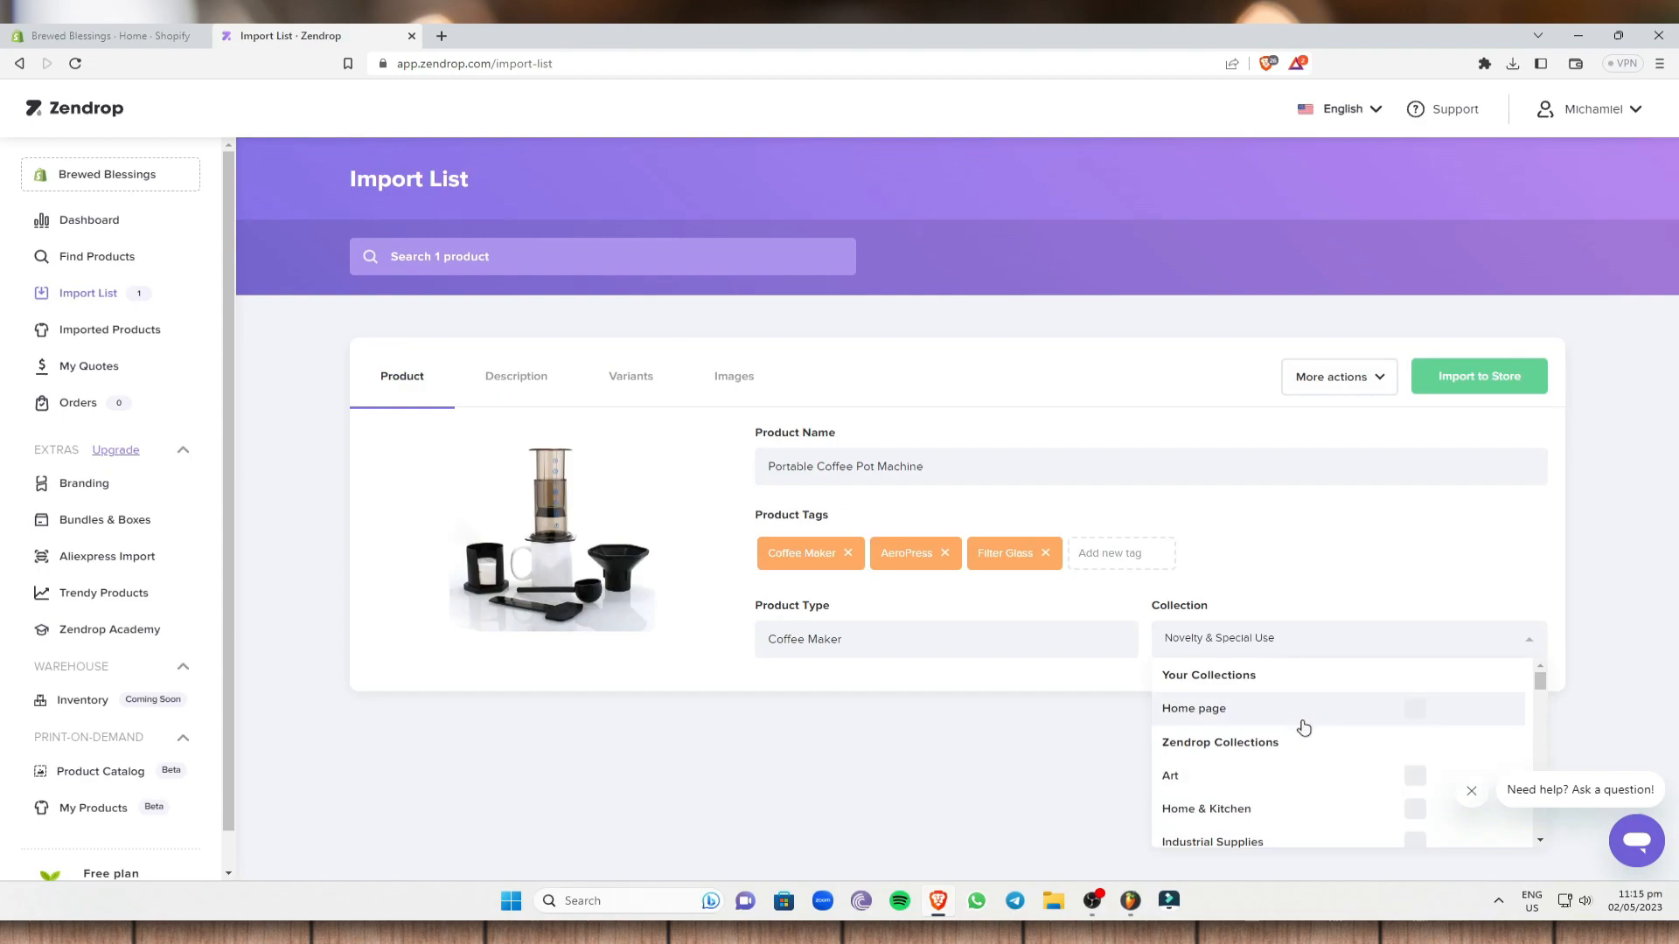
scroll(1301, 730, down, 1)
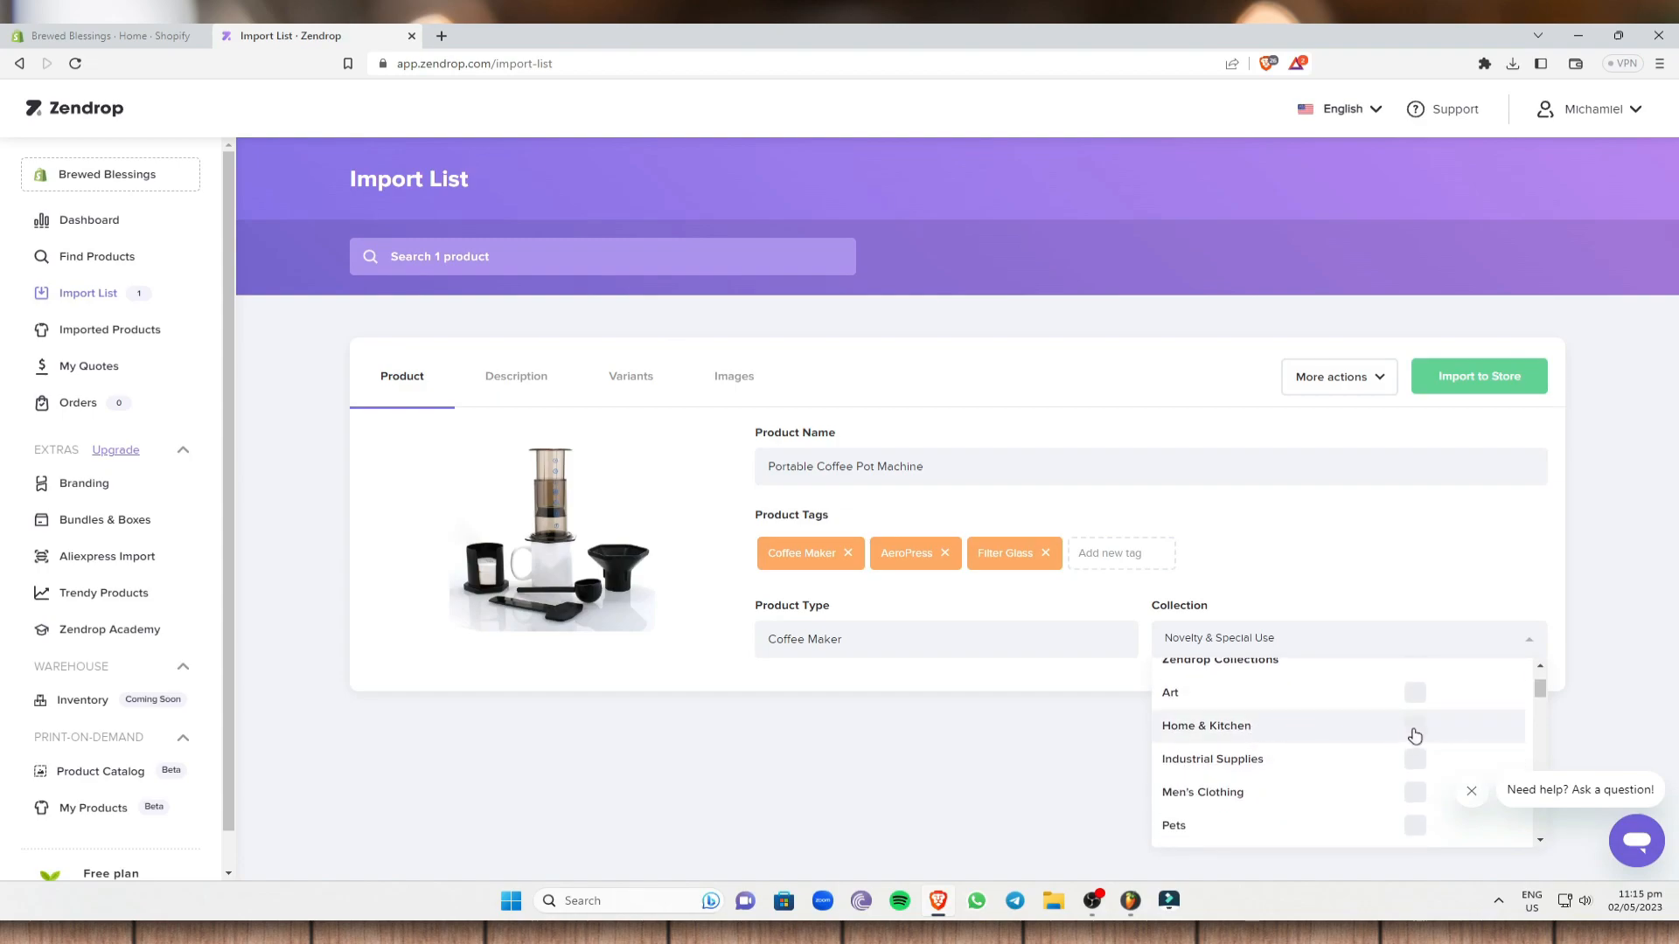
click(1414, 727)
click(1646, 603)
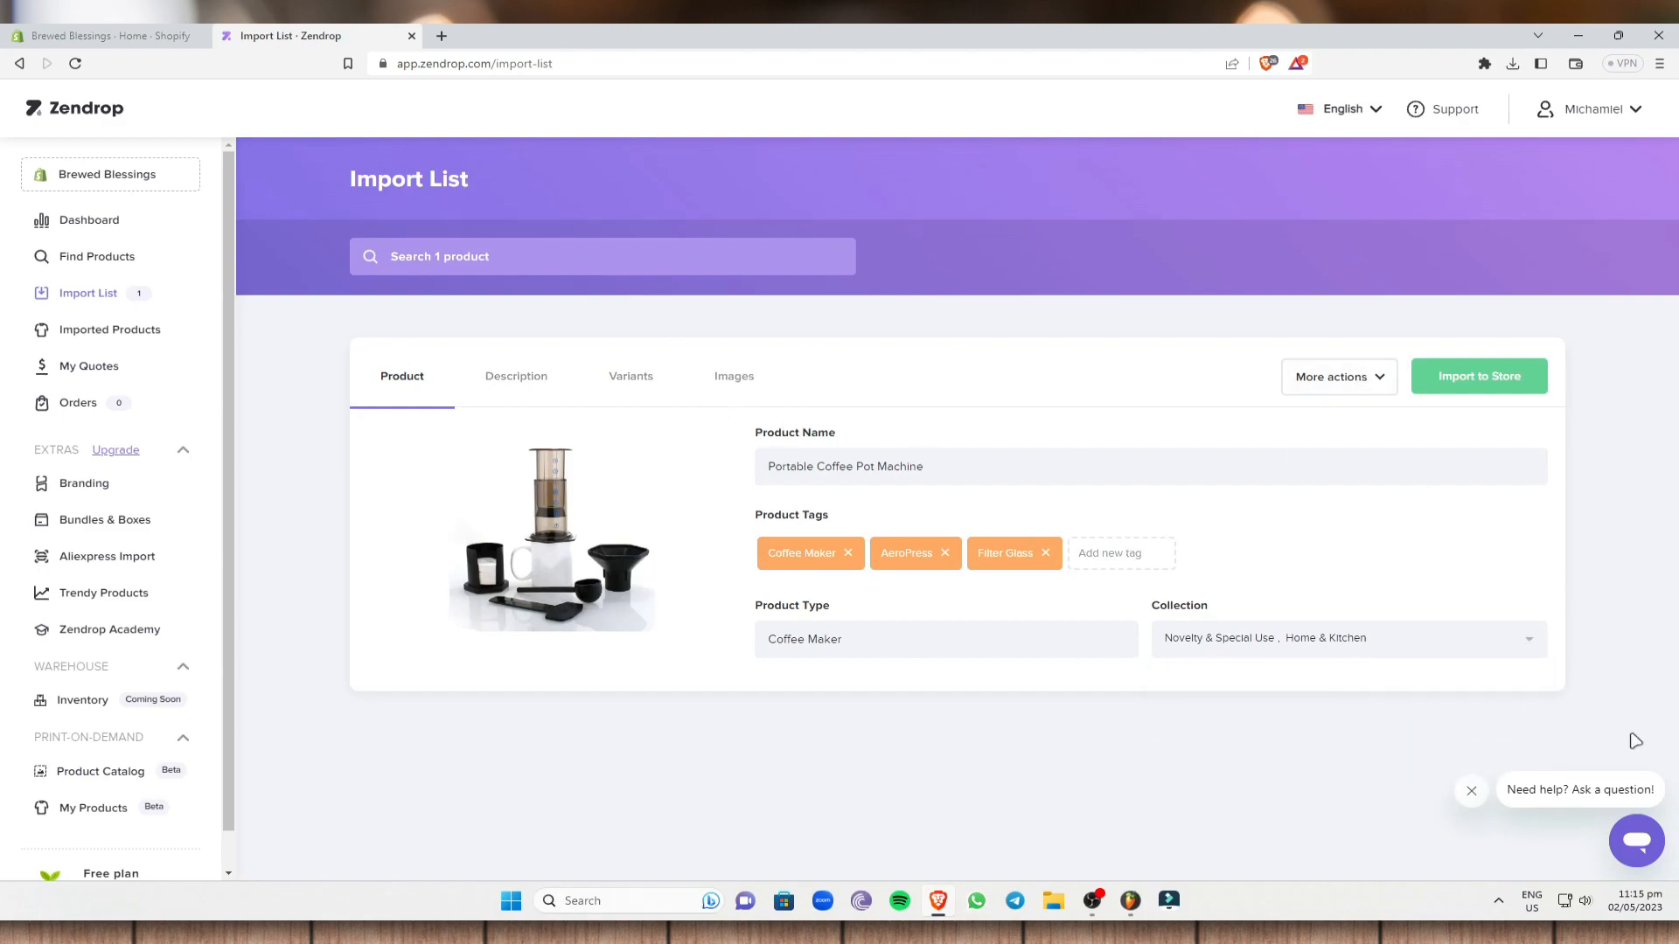
- Show the Description tab and read the Portable Coffee Pot Machine's opening paragraph
click(516, 383)
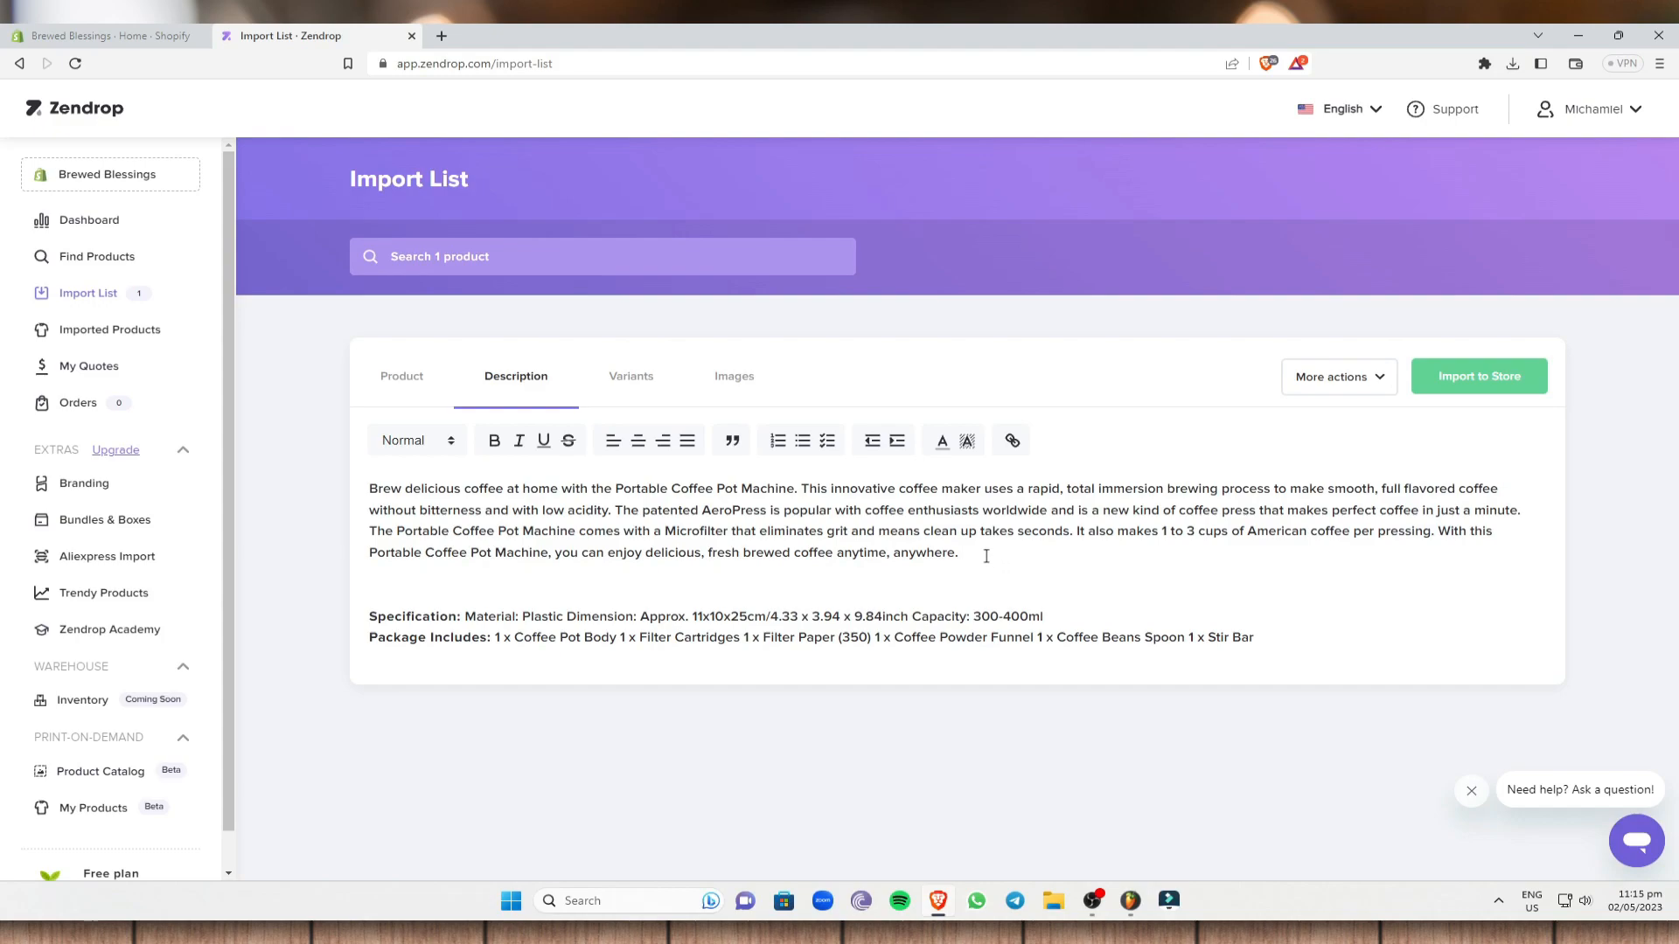
drag(986, 556, 245, 445)
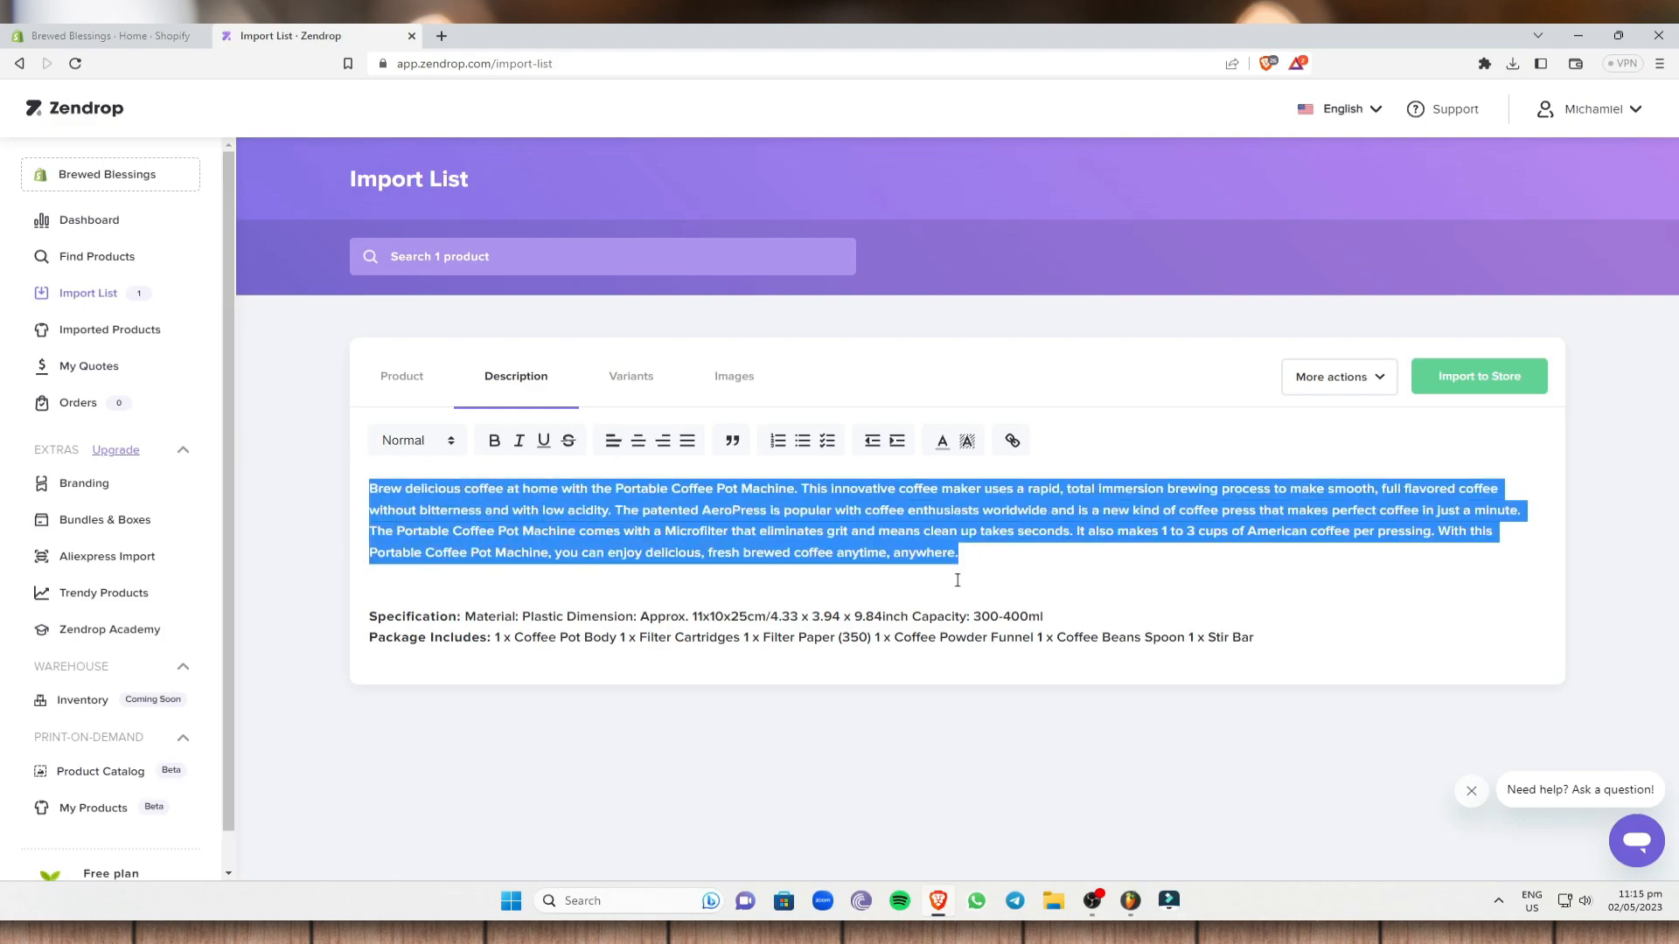
click(1002, 572)
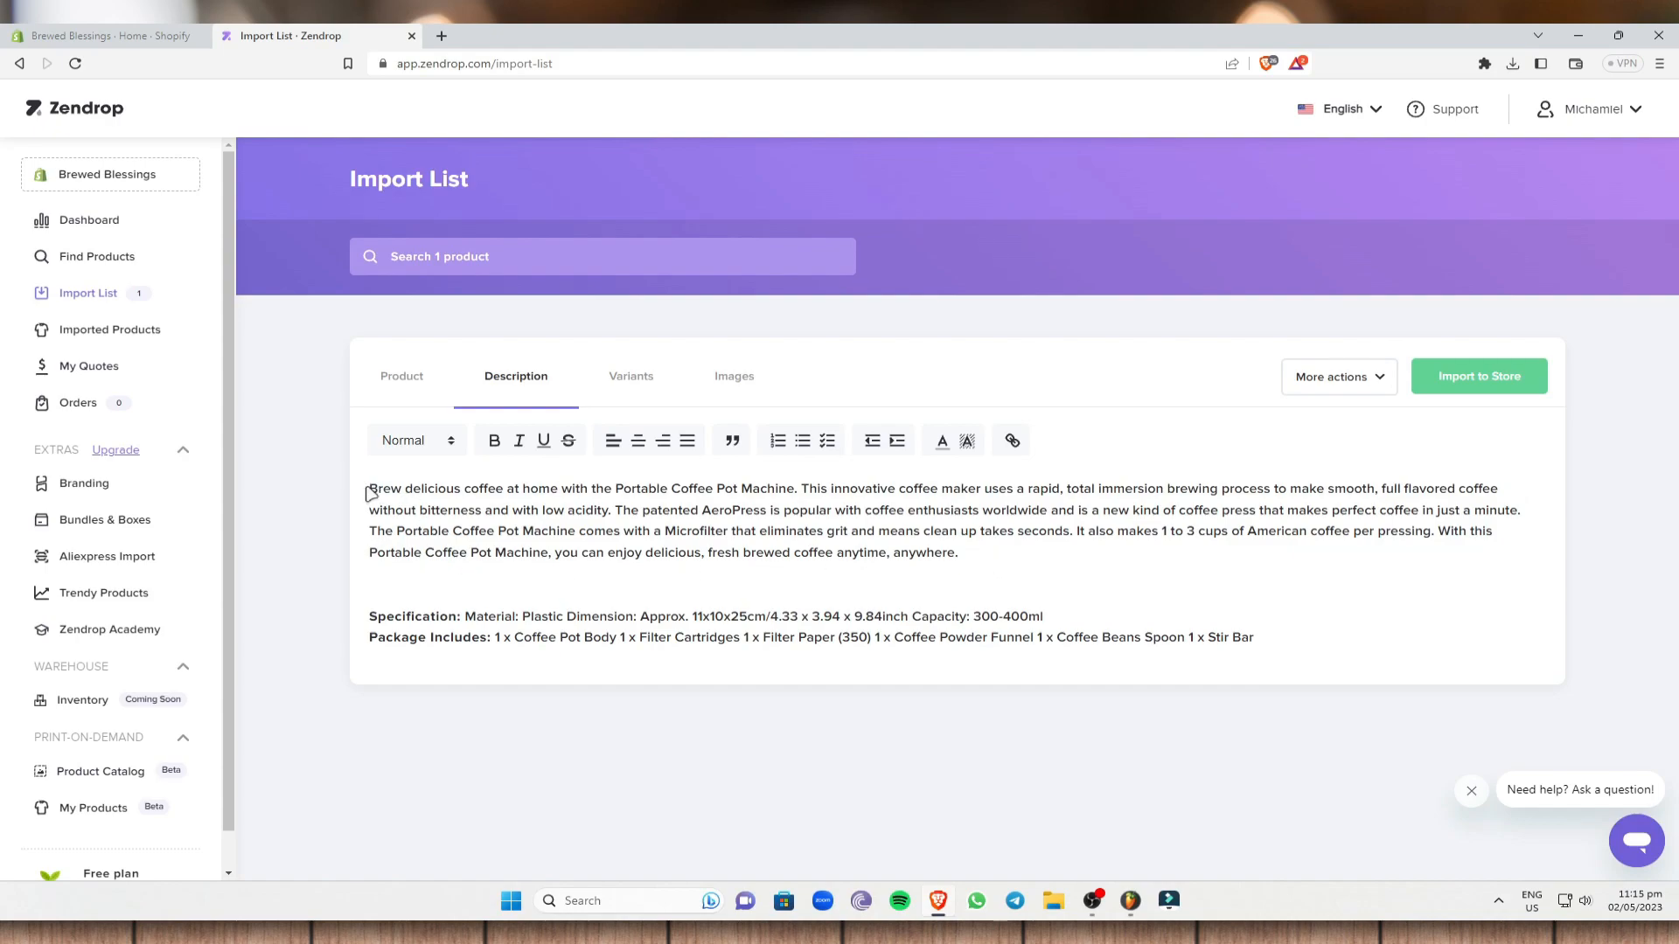
- Check the Coffee Filet Set variant's $11.50 product cost and $52.94 profit on the Variants tab
click(635, 377)
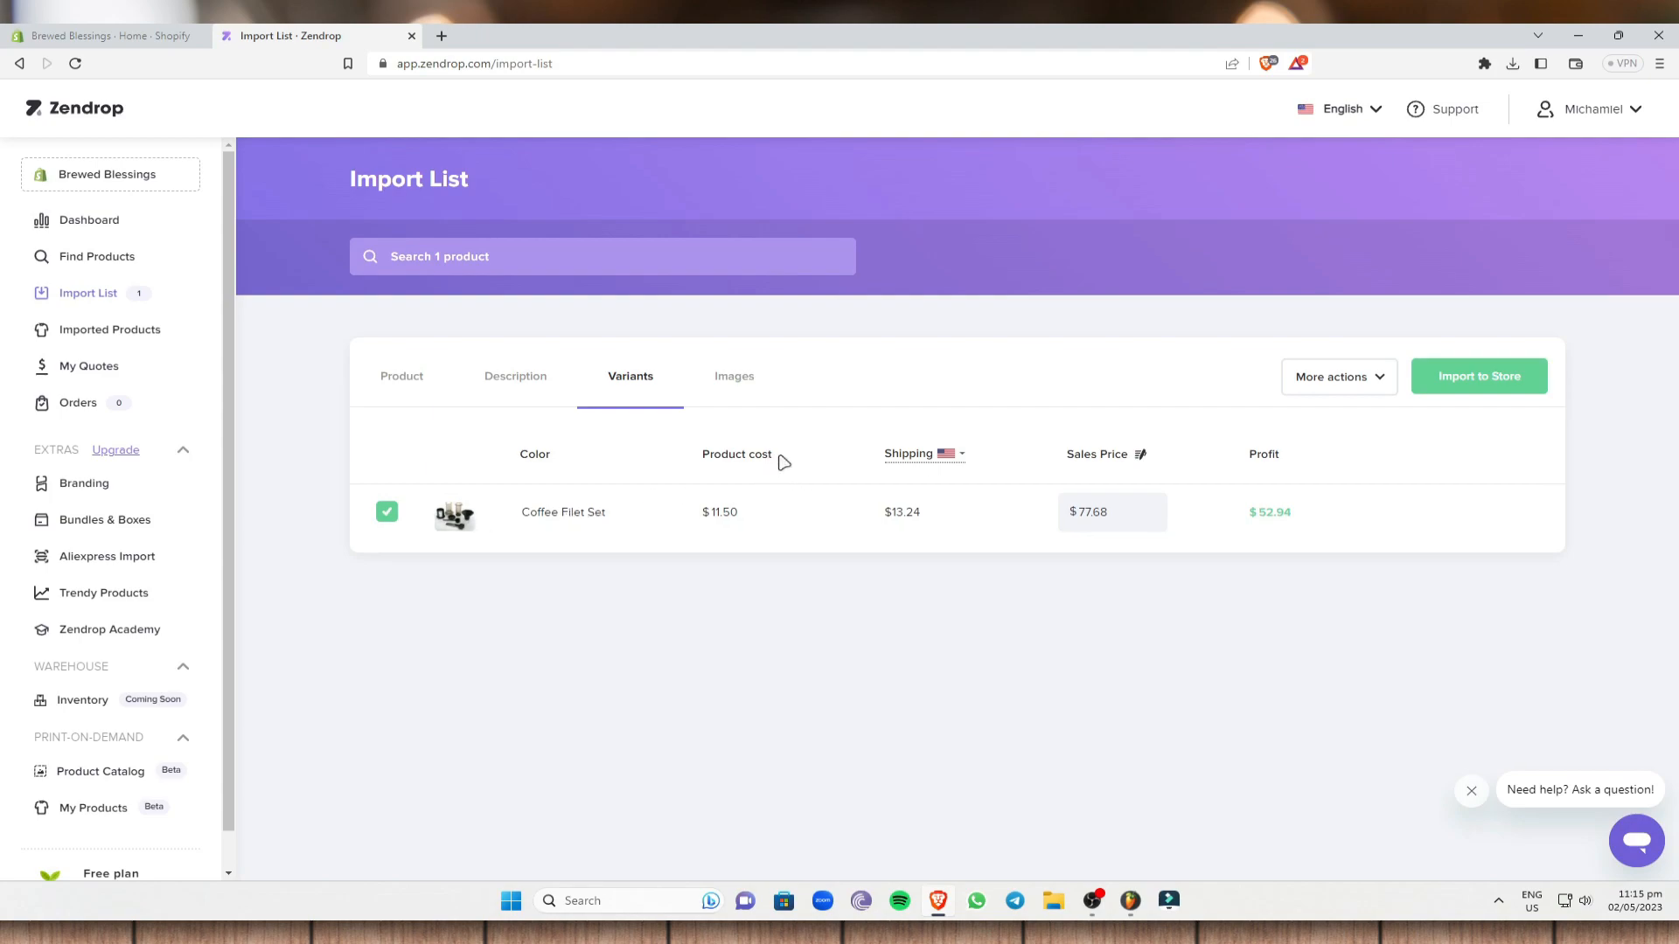
drag(739, 516, 711, 517)
click(660, 603)
drag(1300, 512, 1248, 515)
click(1321, 596)
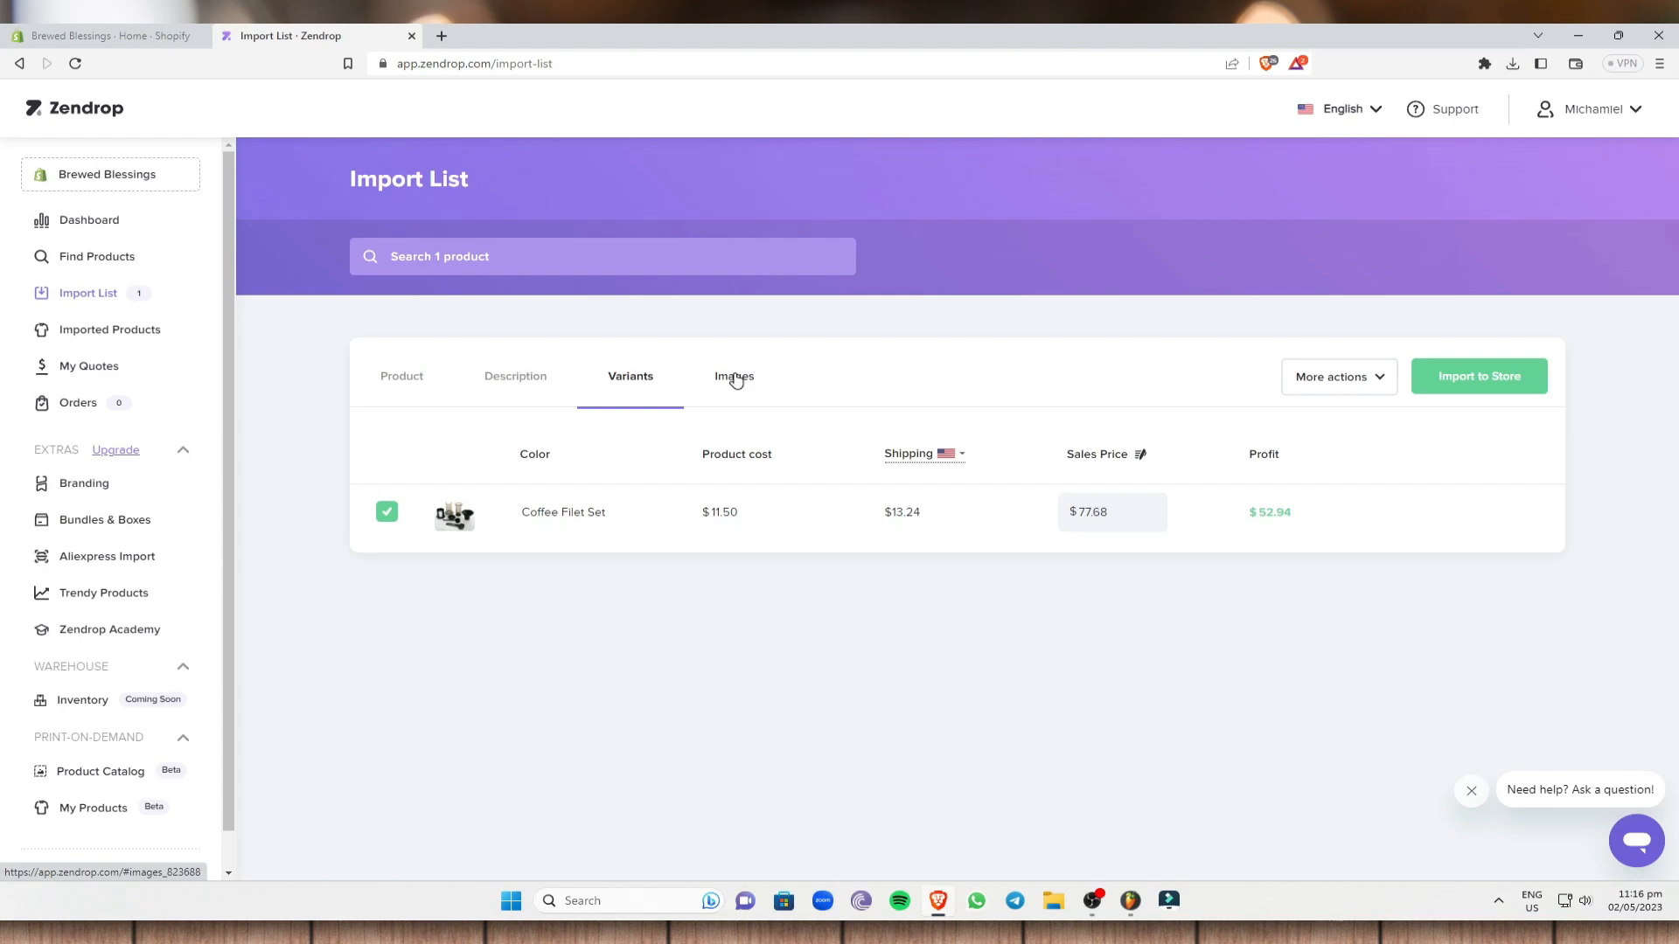
- Open the Images tab and scroll through the six Portable Coffee Pot photos
click(735, 378)
scroll(1124, 670, down, 2)
scroll(859, 507, up, 1)
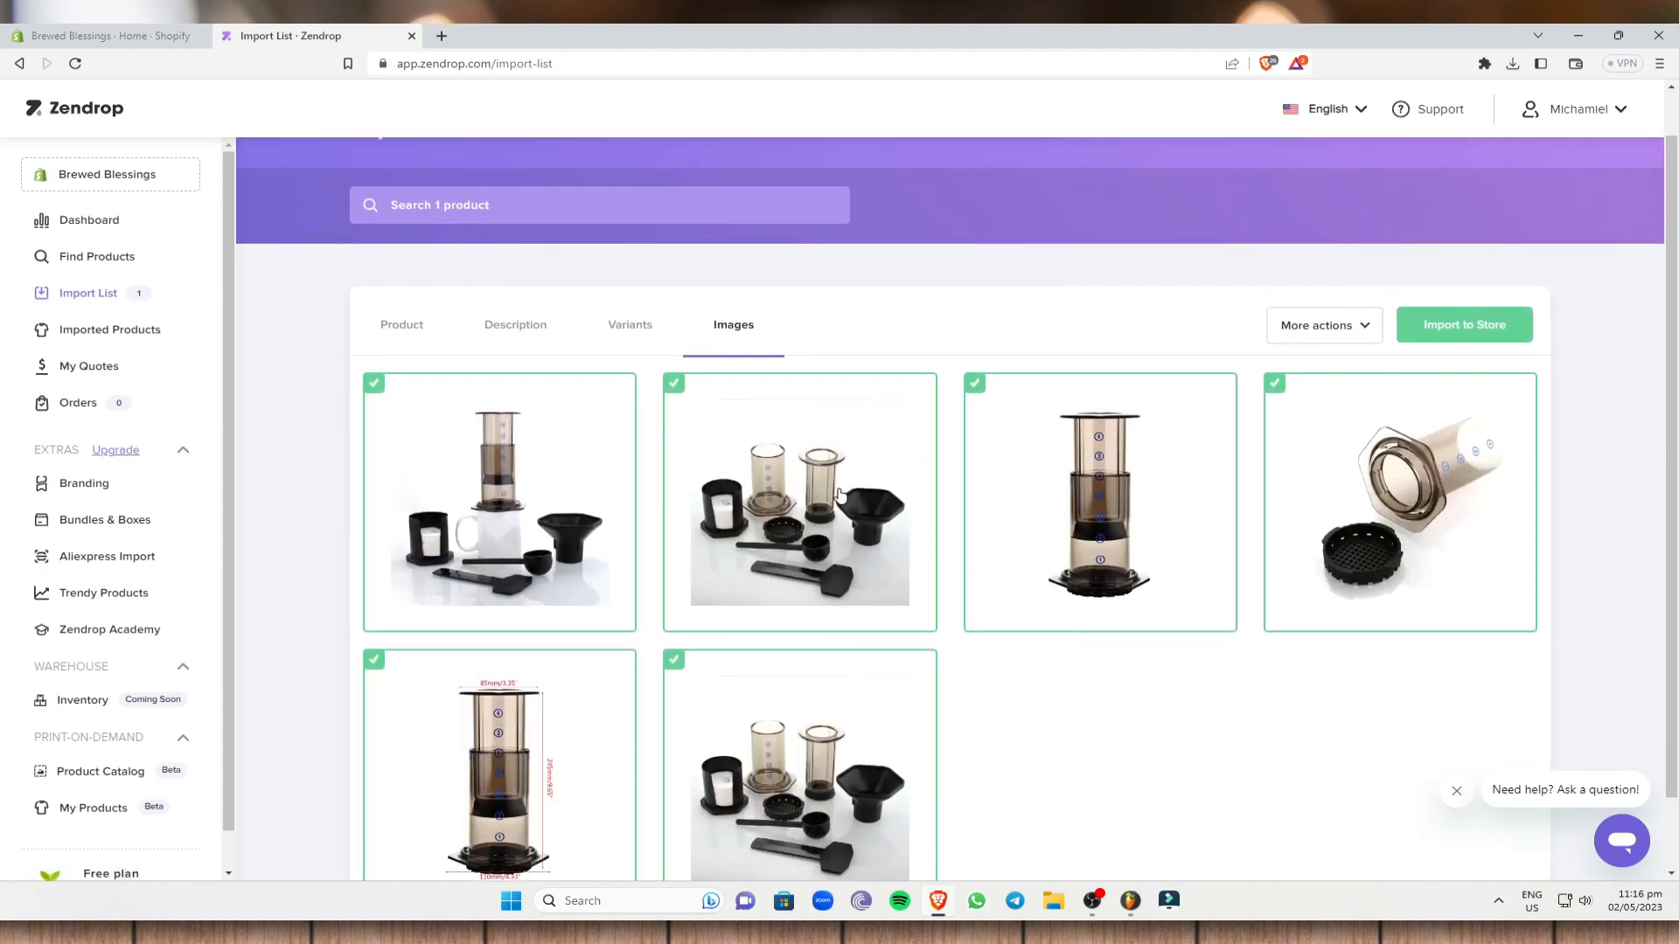
scroll(1478, 612, down, 1)
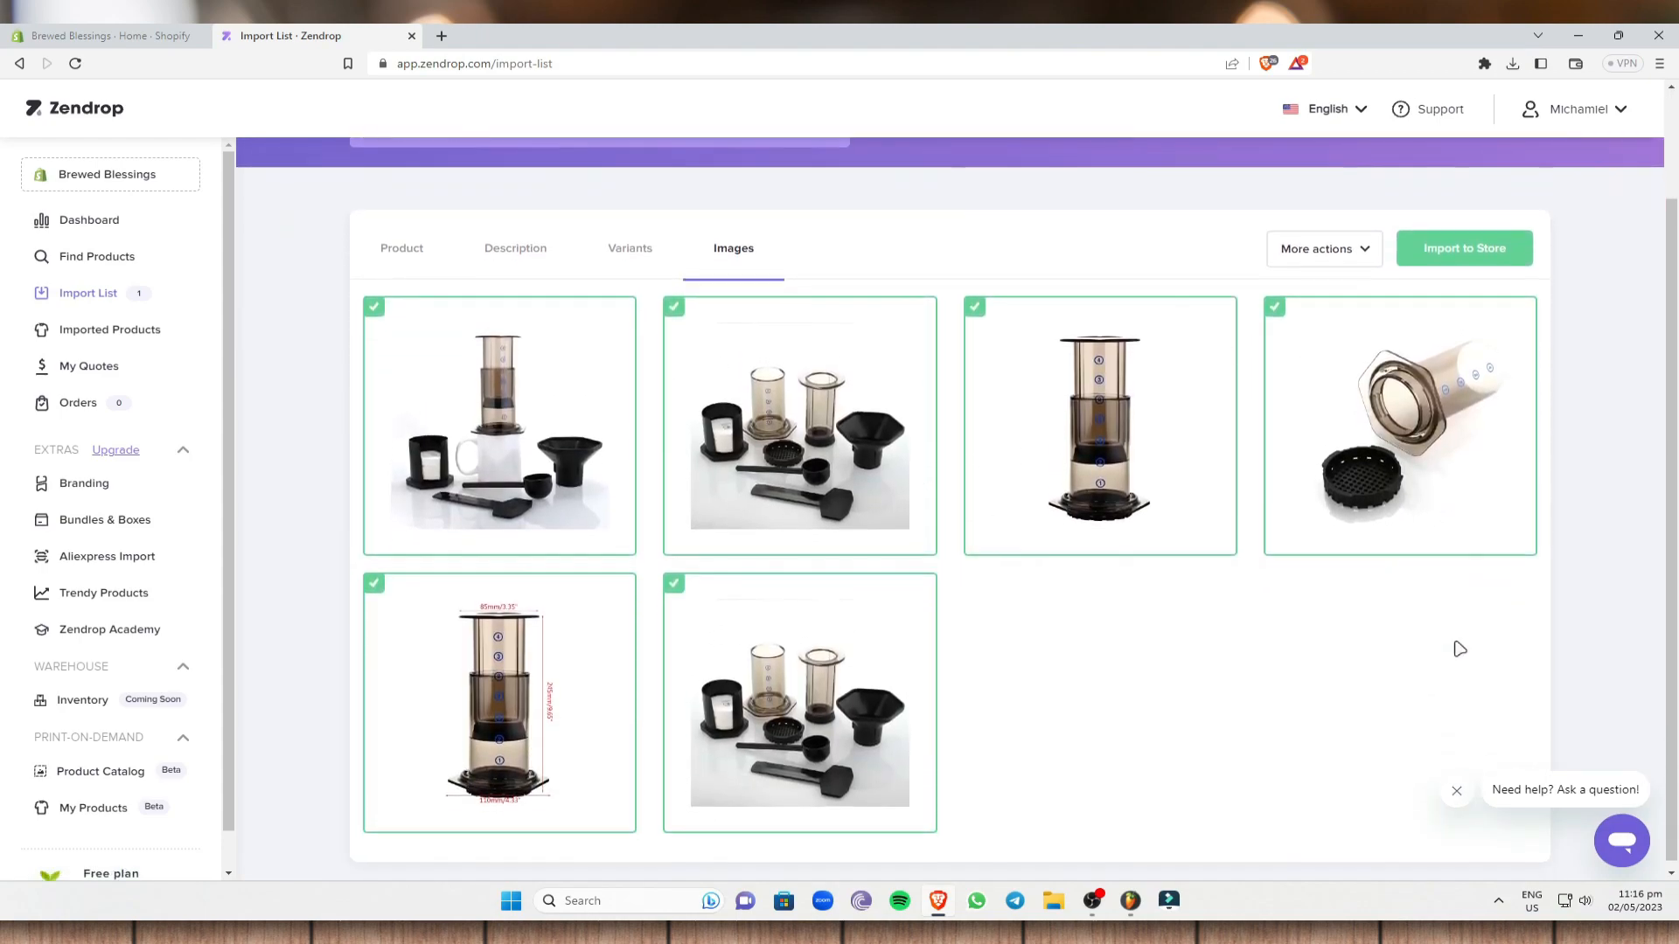
scroll(1460, 649, up, 2)
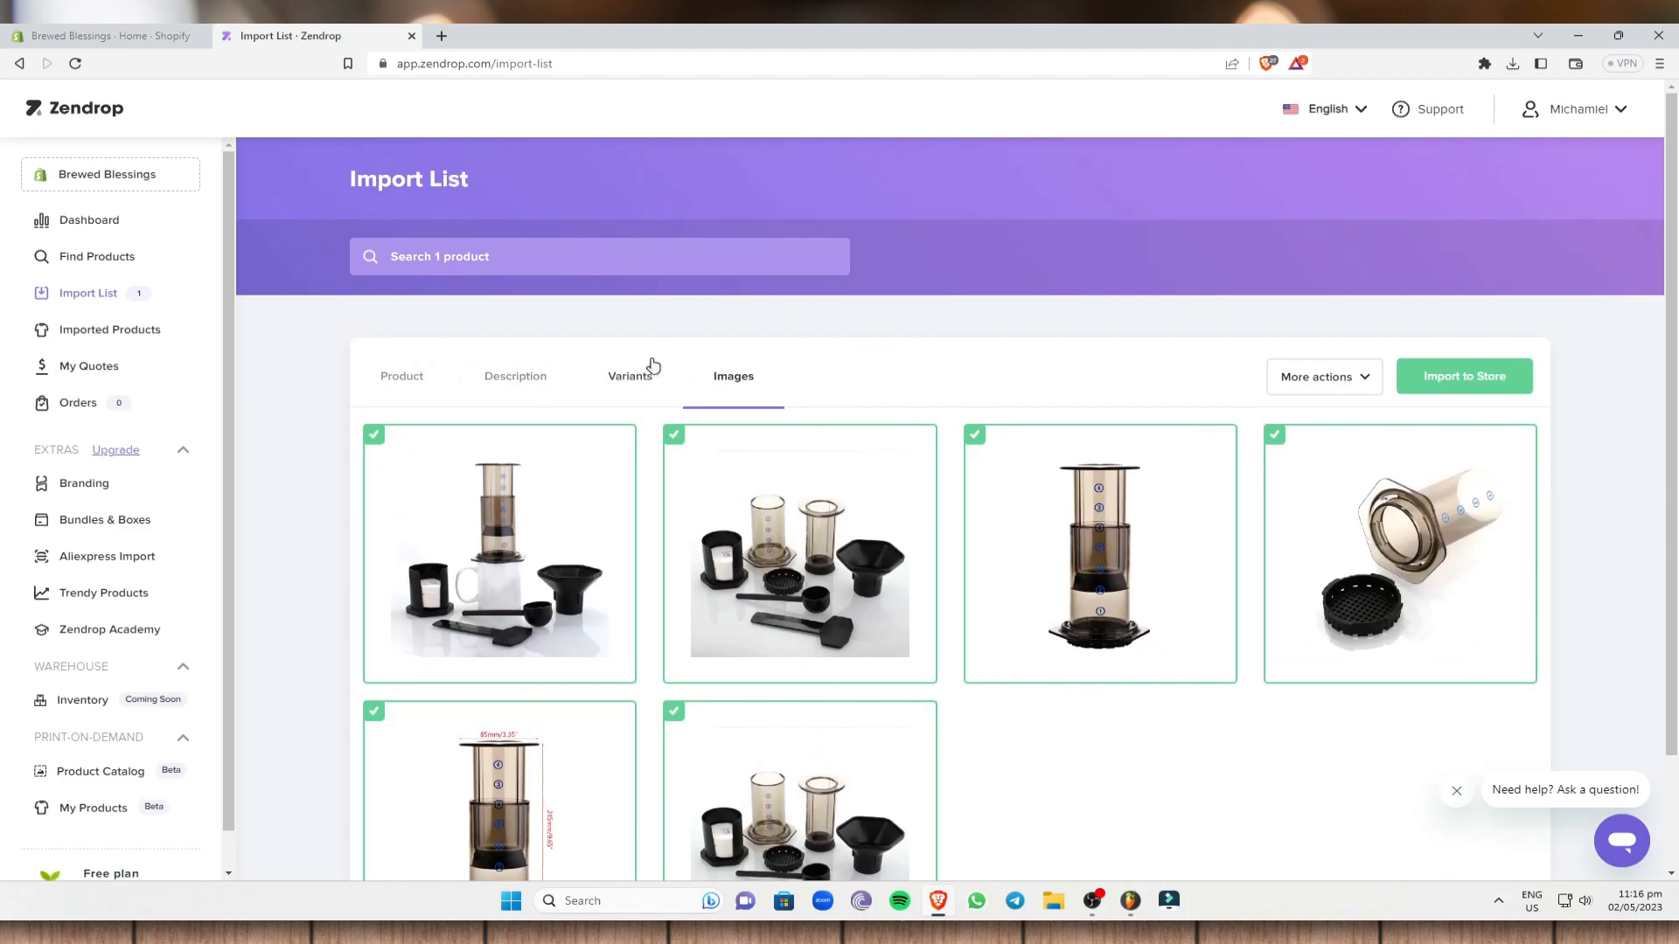
scroll(873, 500, down, 1)
- Untick and re-tick the first image, leaving all six selected; glance at More actions
click(508, 375)
click(509, 385)
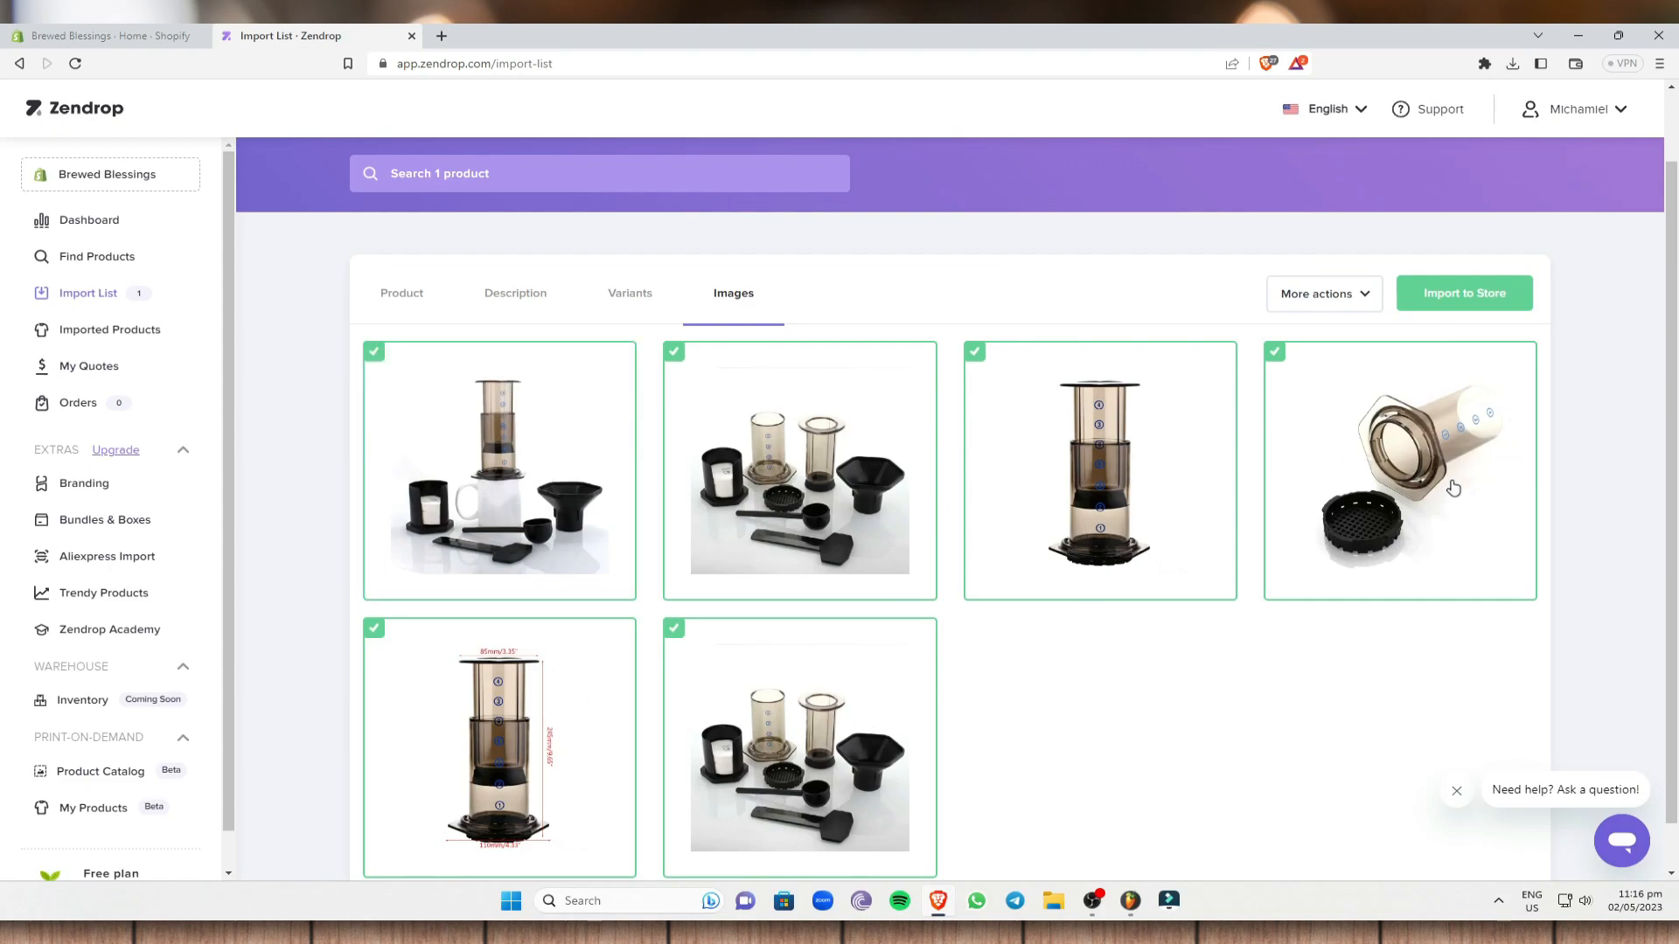
click(1369, 302)
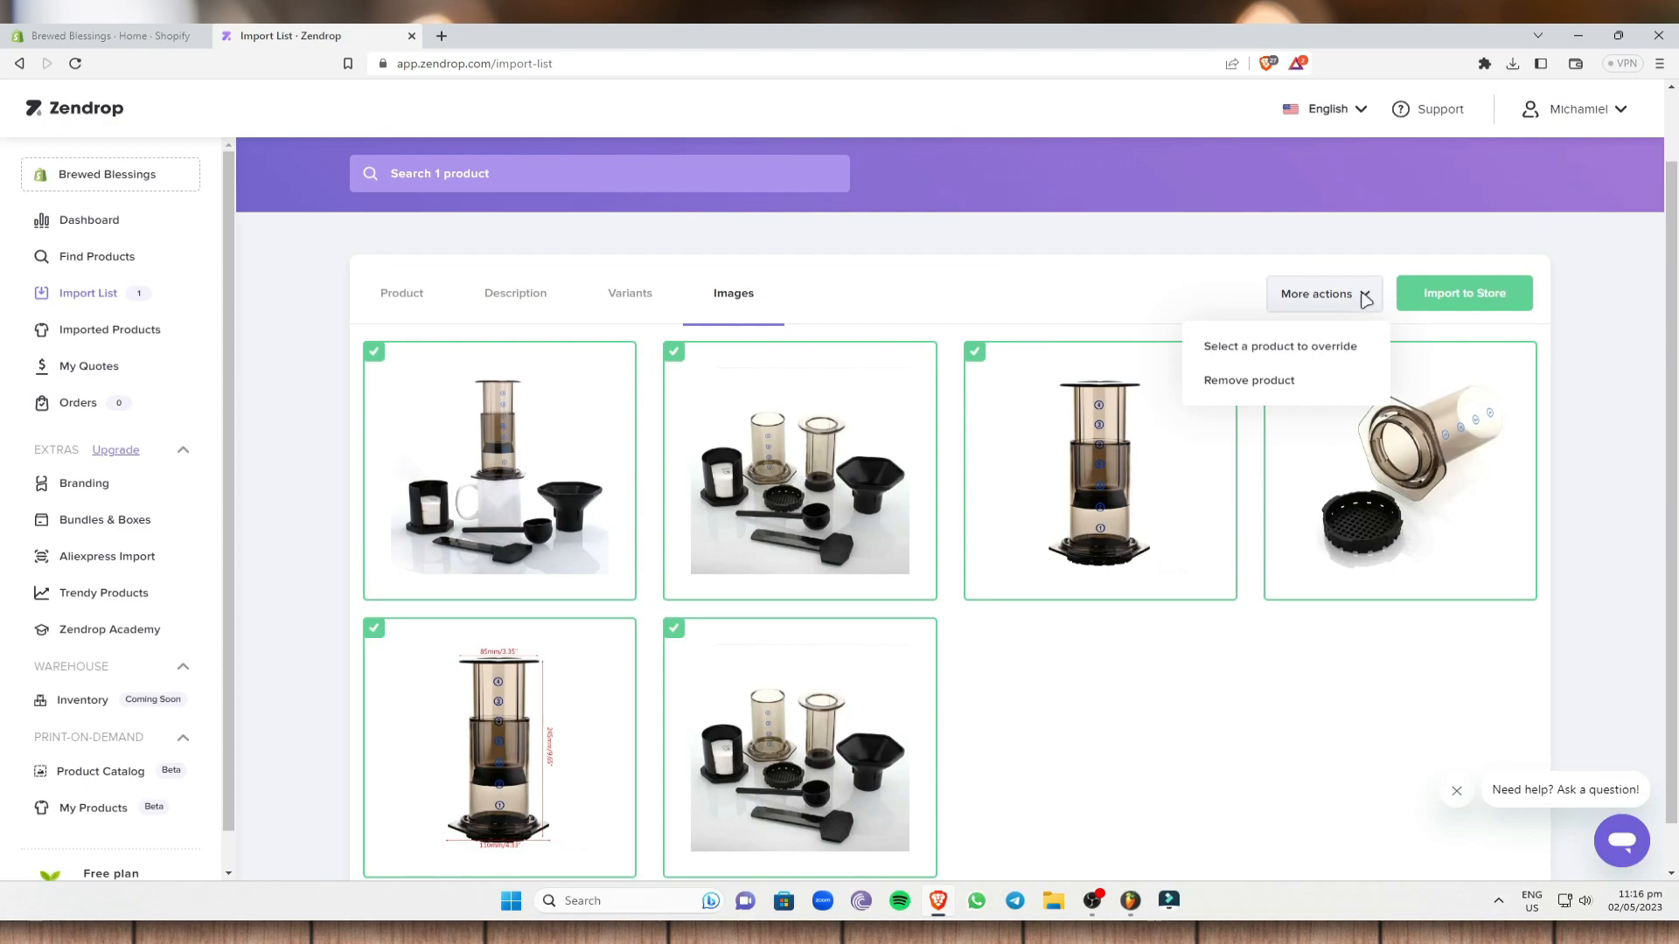
click(1362, 302)
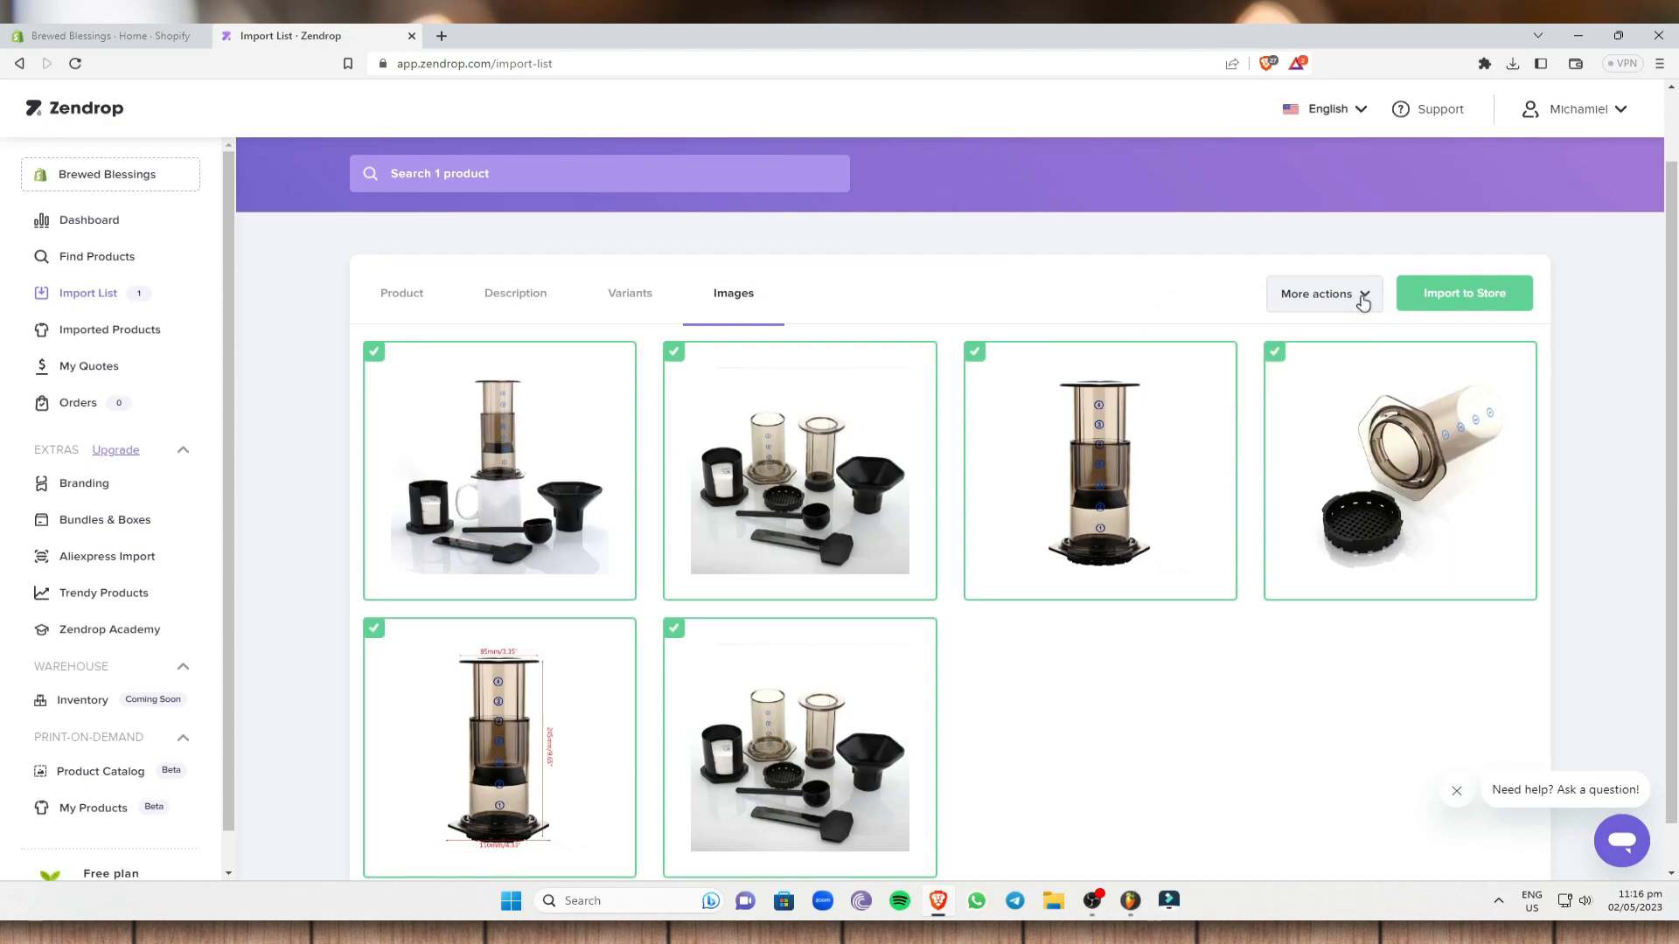
- Start the import and read the PLEASE READ and Inventory notice
click(1454, 301)
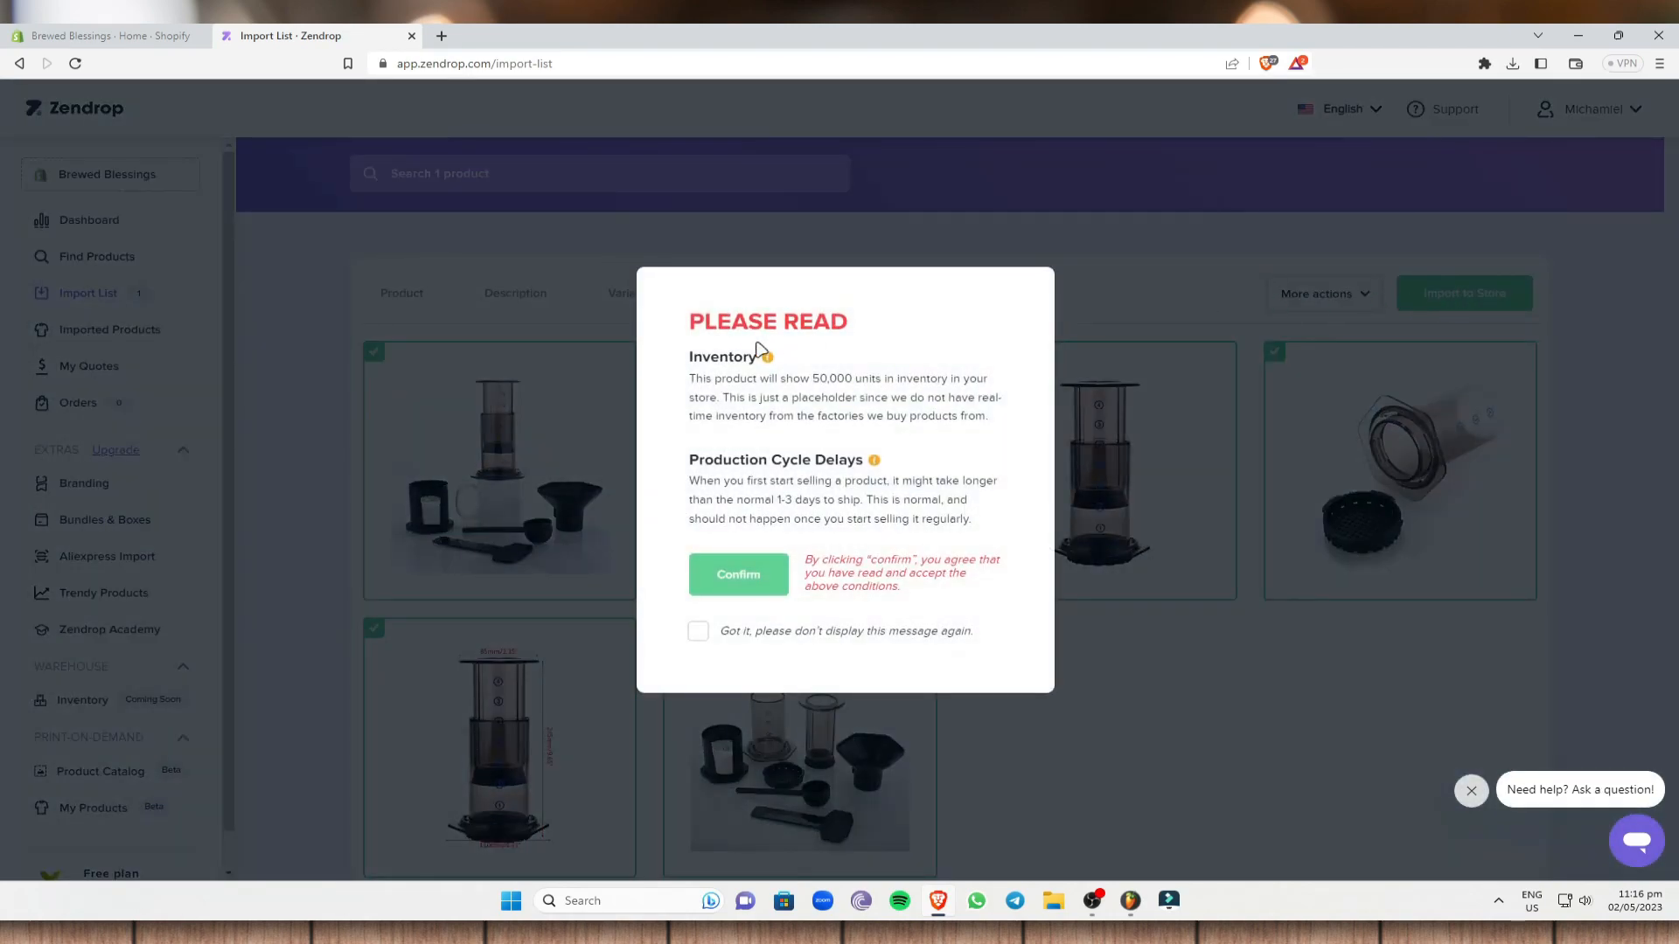
drag(695, 323, 903, 367)
click(904, 368)
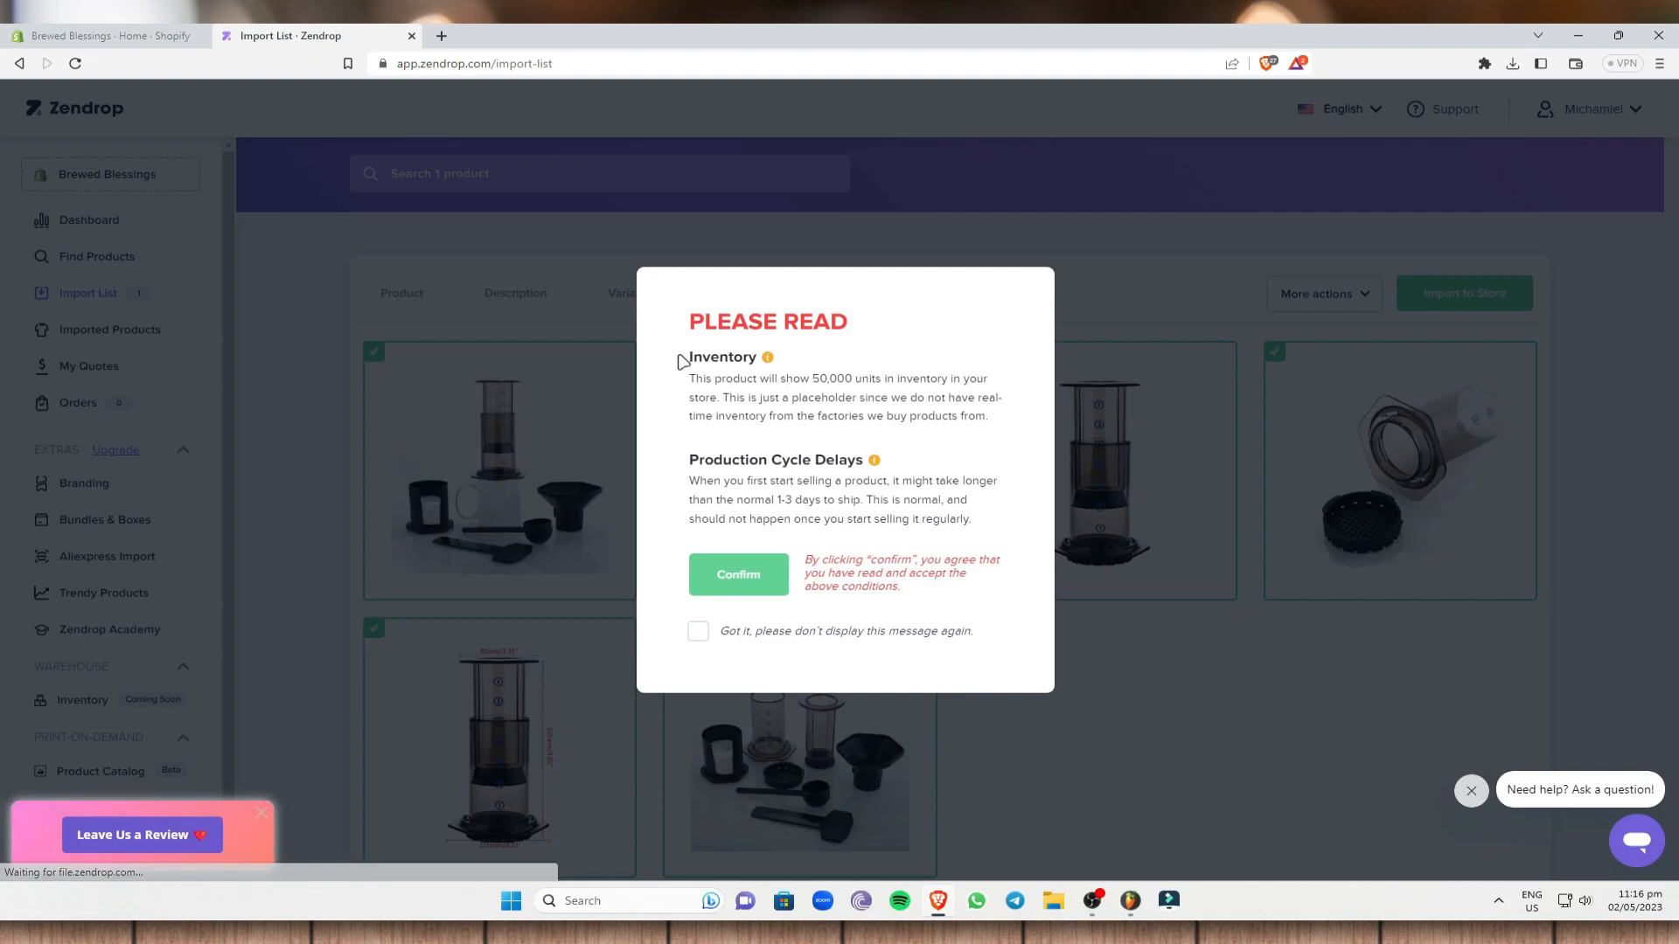
drag(691, 359, 822, 363)
click(885, 446)
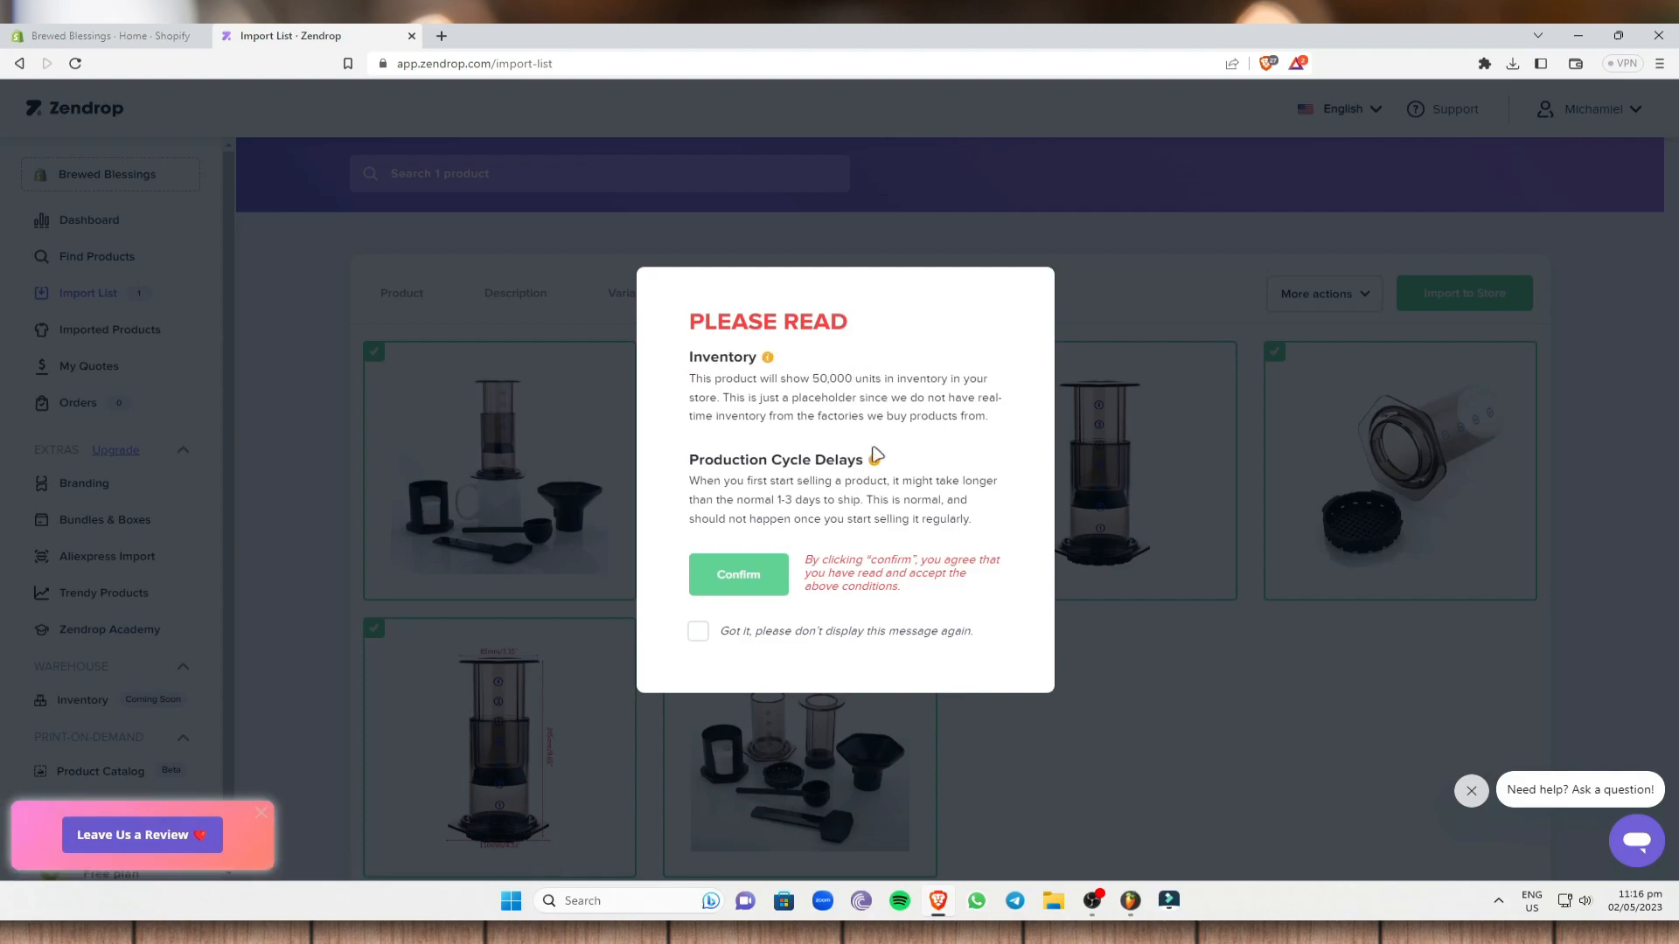
drag(692, 460, 850, 461)
click(909, 460)
- Confirm the import with 'don't display again' ticked, check Imported Products, then return to Shopify admin
click(699, 632)
click(740, 574)
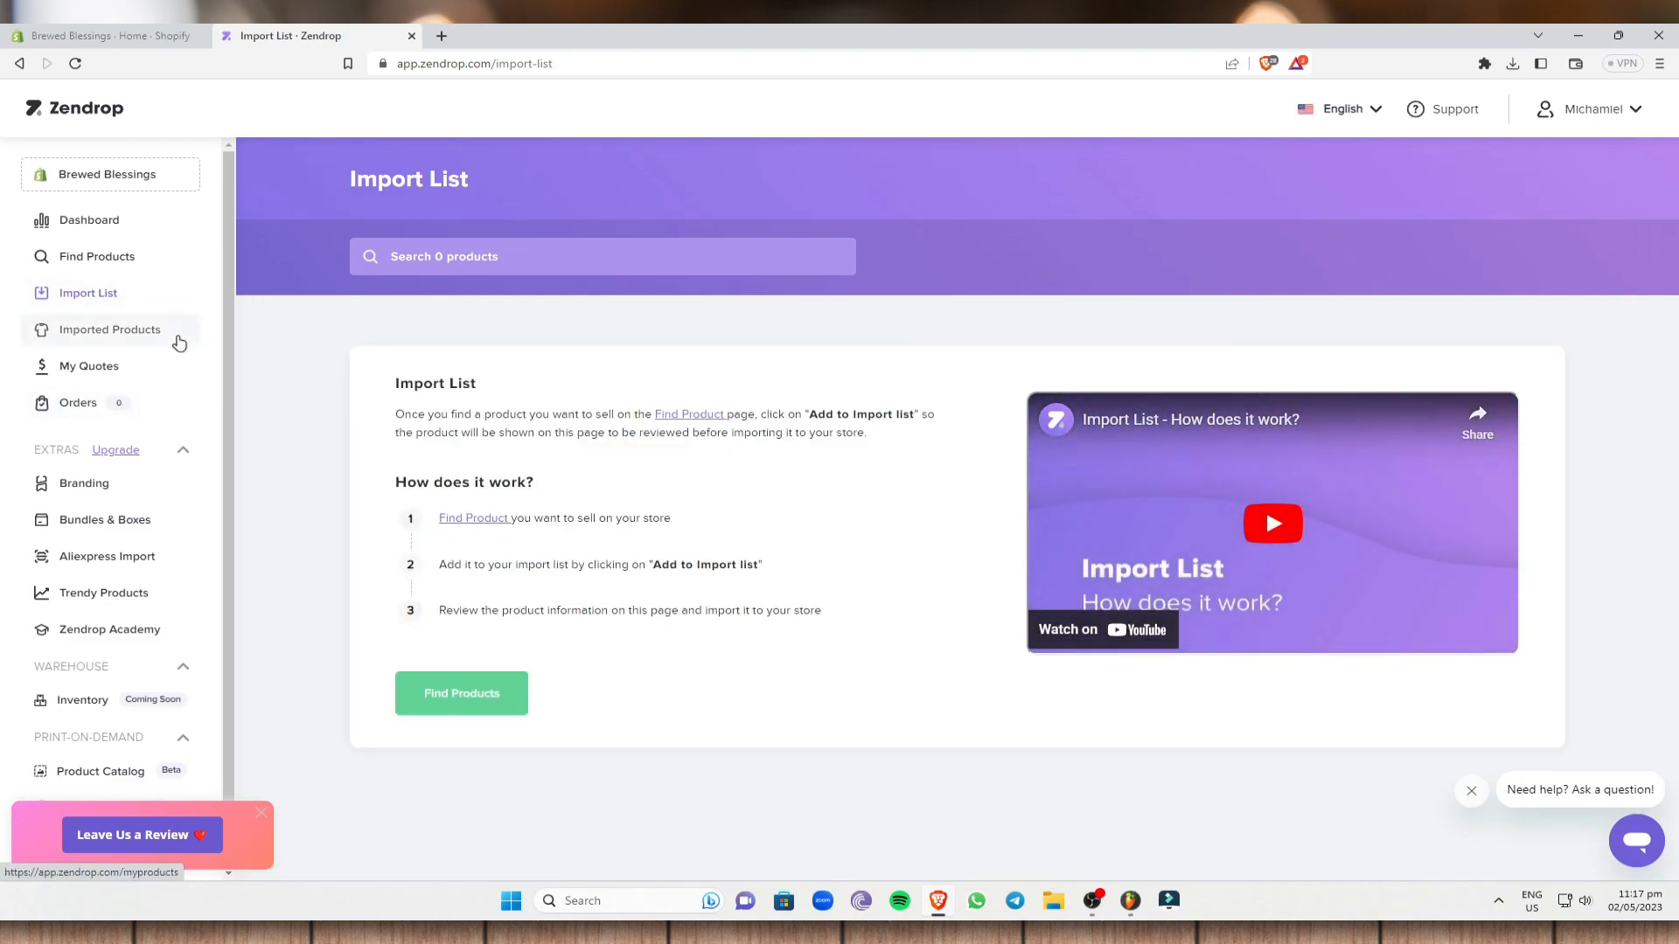
click(132, 336)
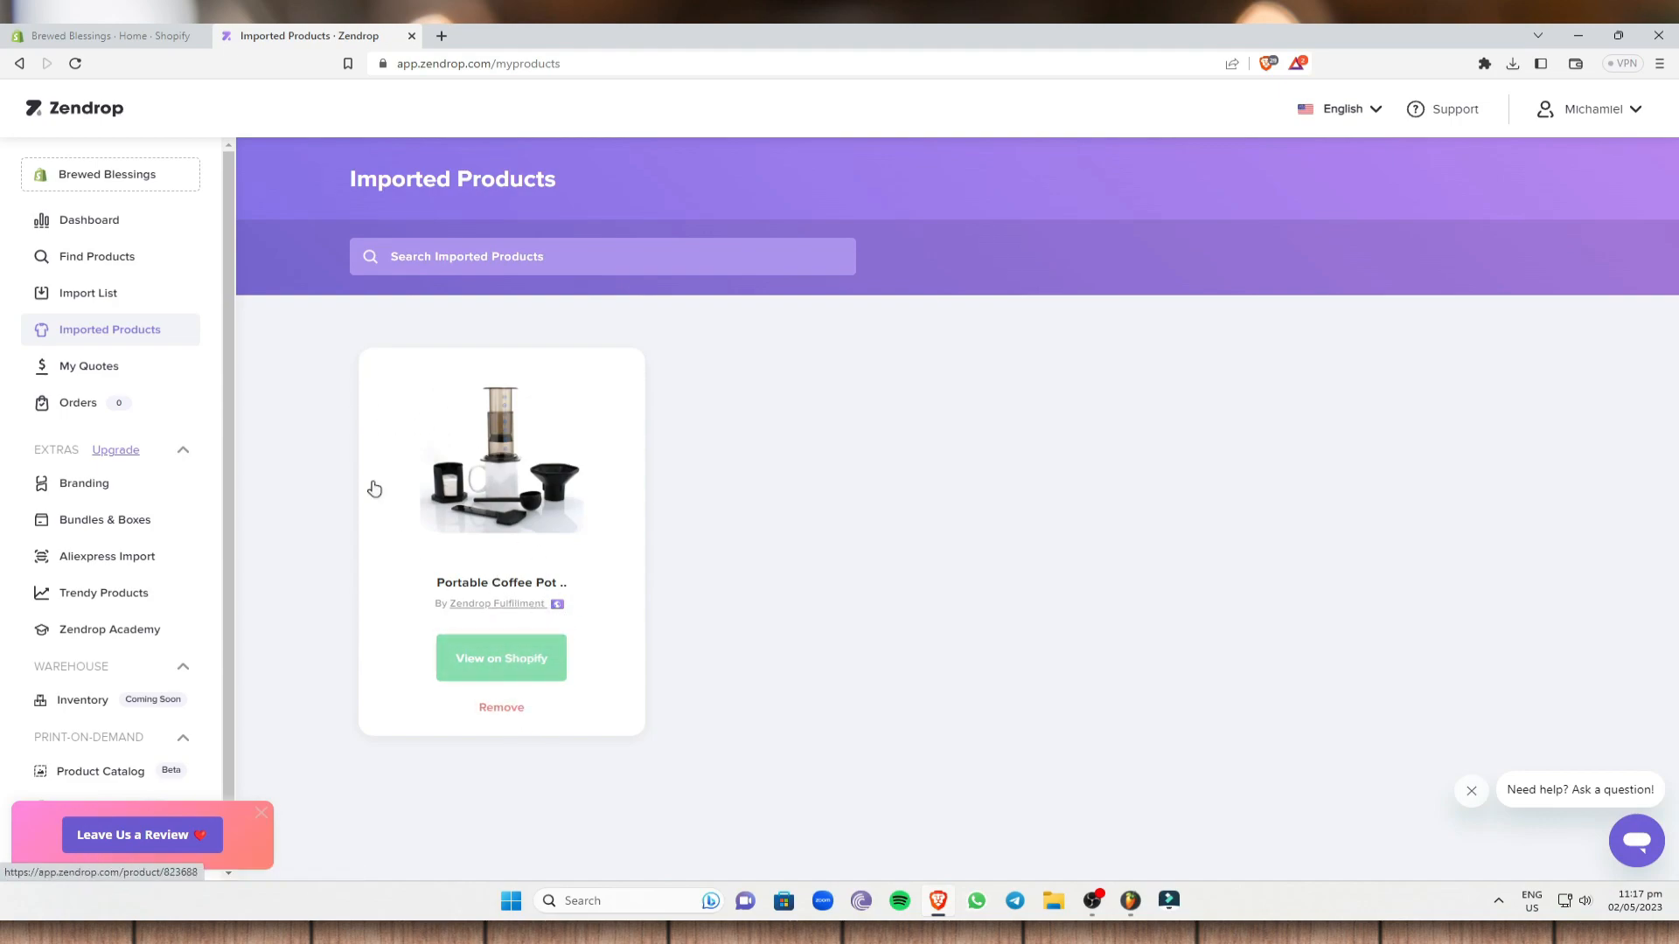
click(111, 36)
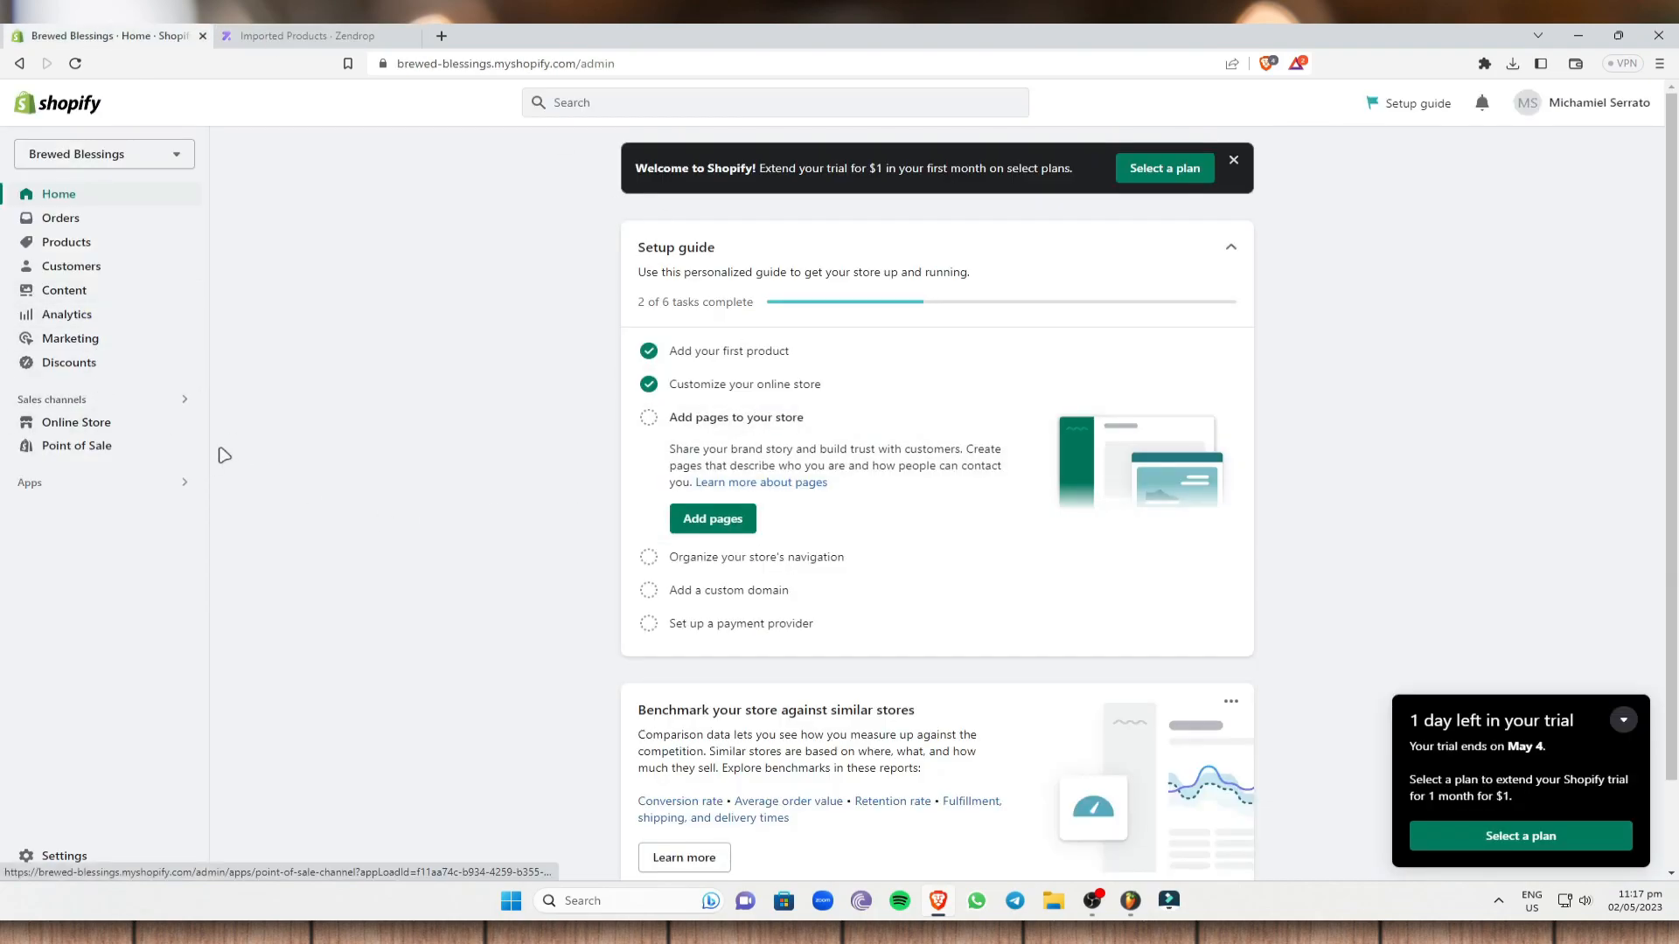
- Open the Portable Coffee Pot Machine from Products and review its description, photos and variant stock
click(105, 248)
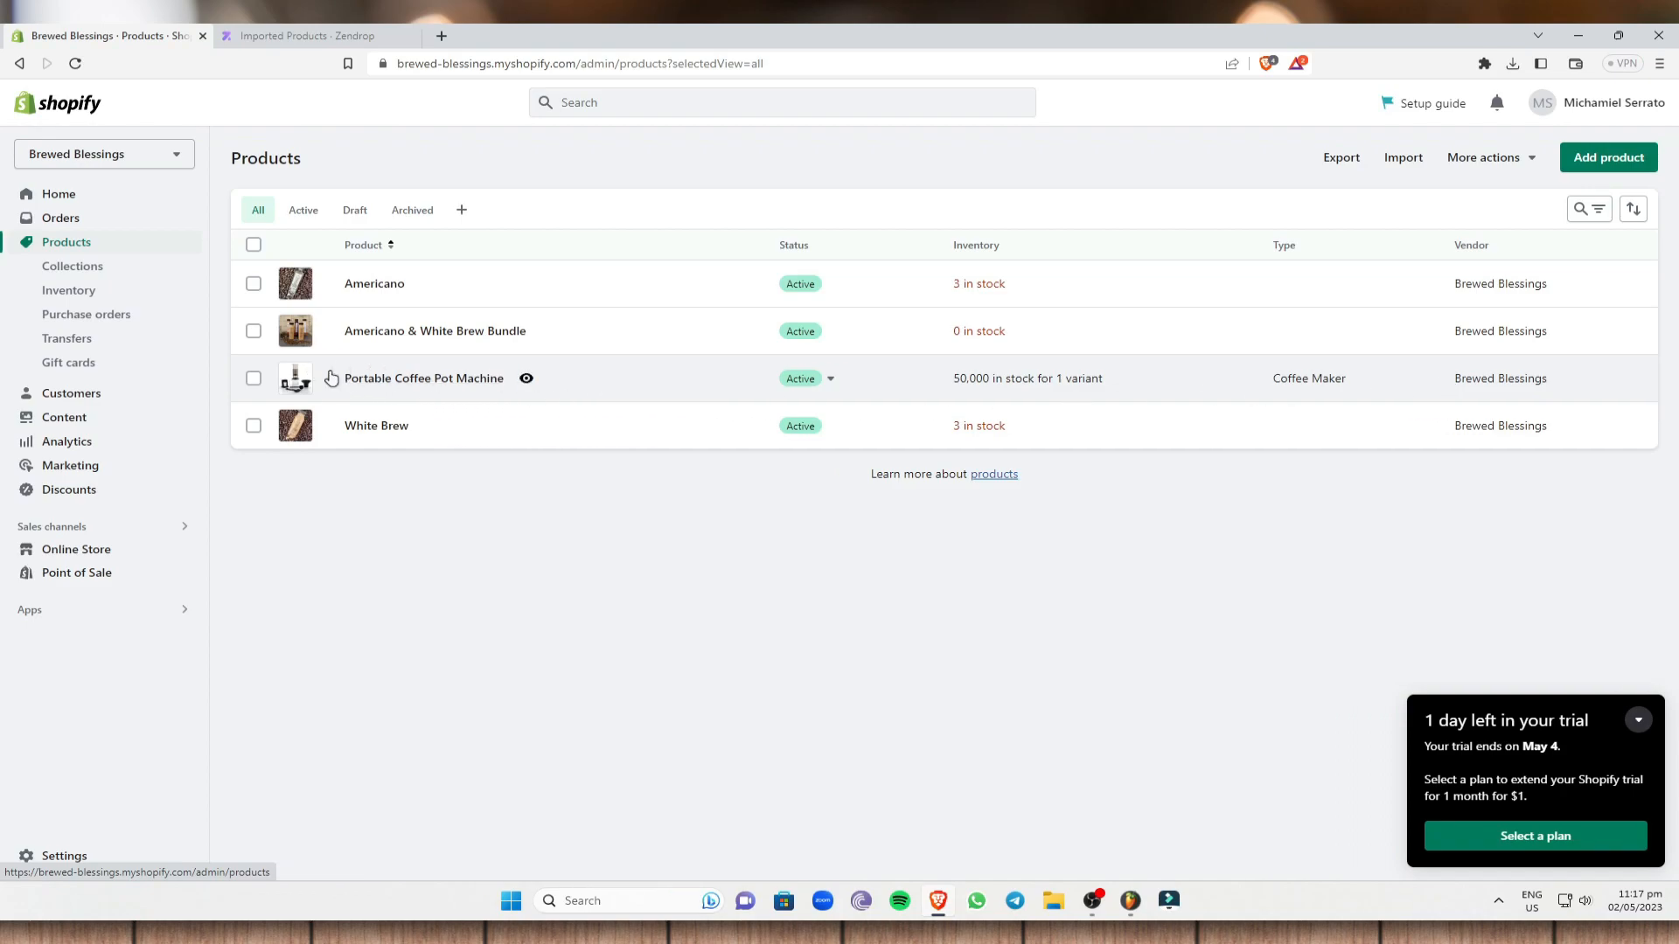
click(570, 387)
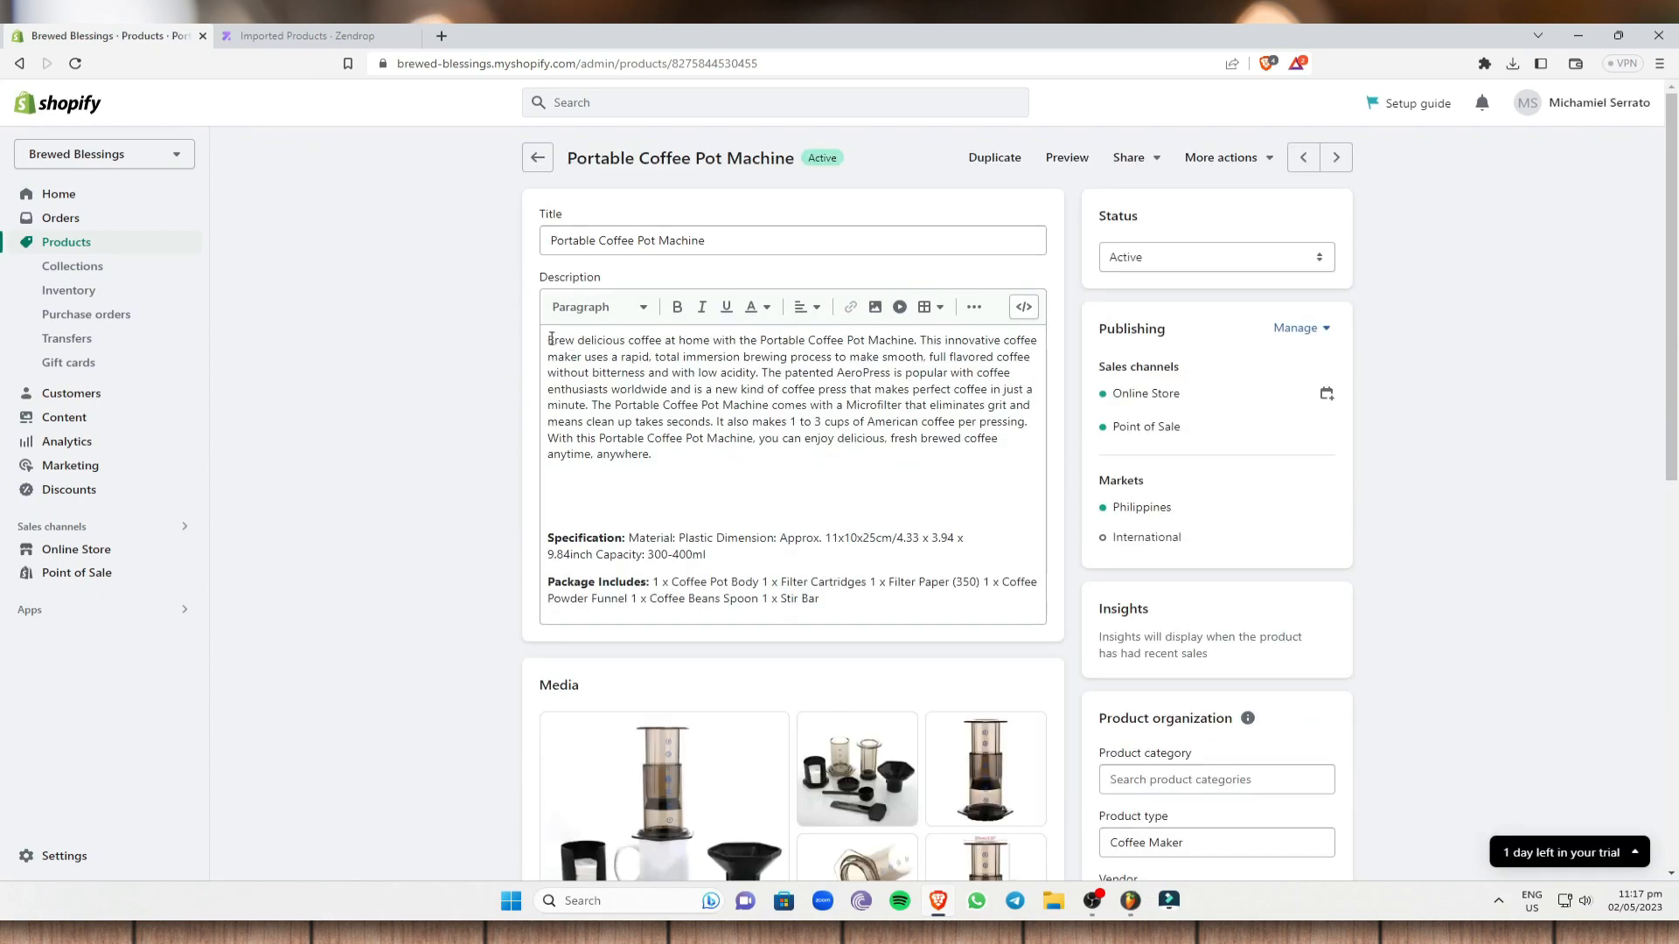
scroll(706, 407, down, 5)
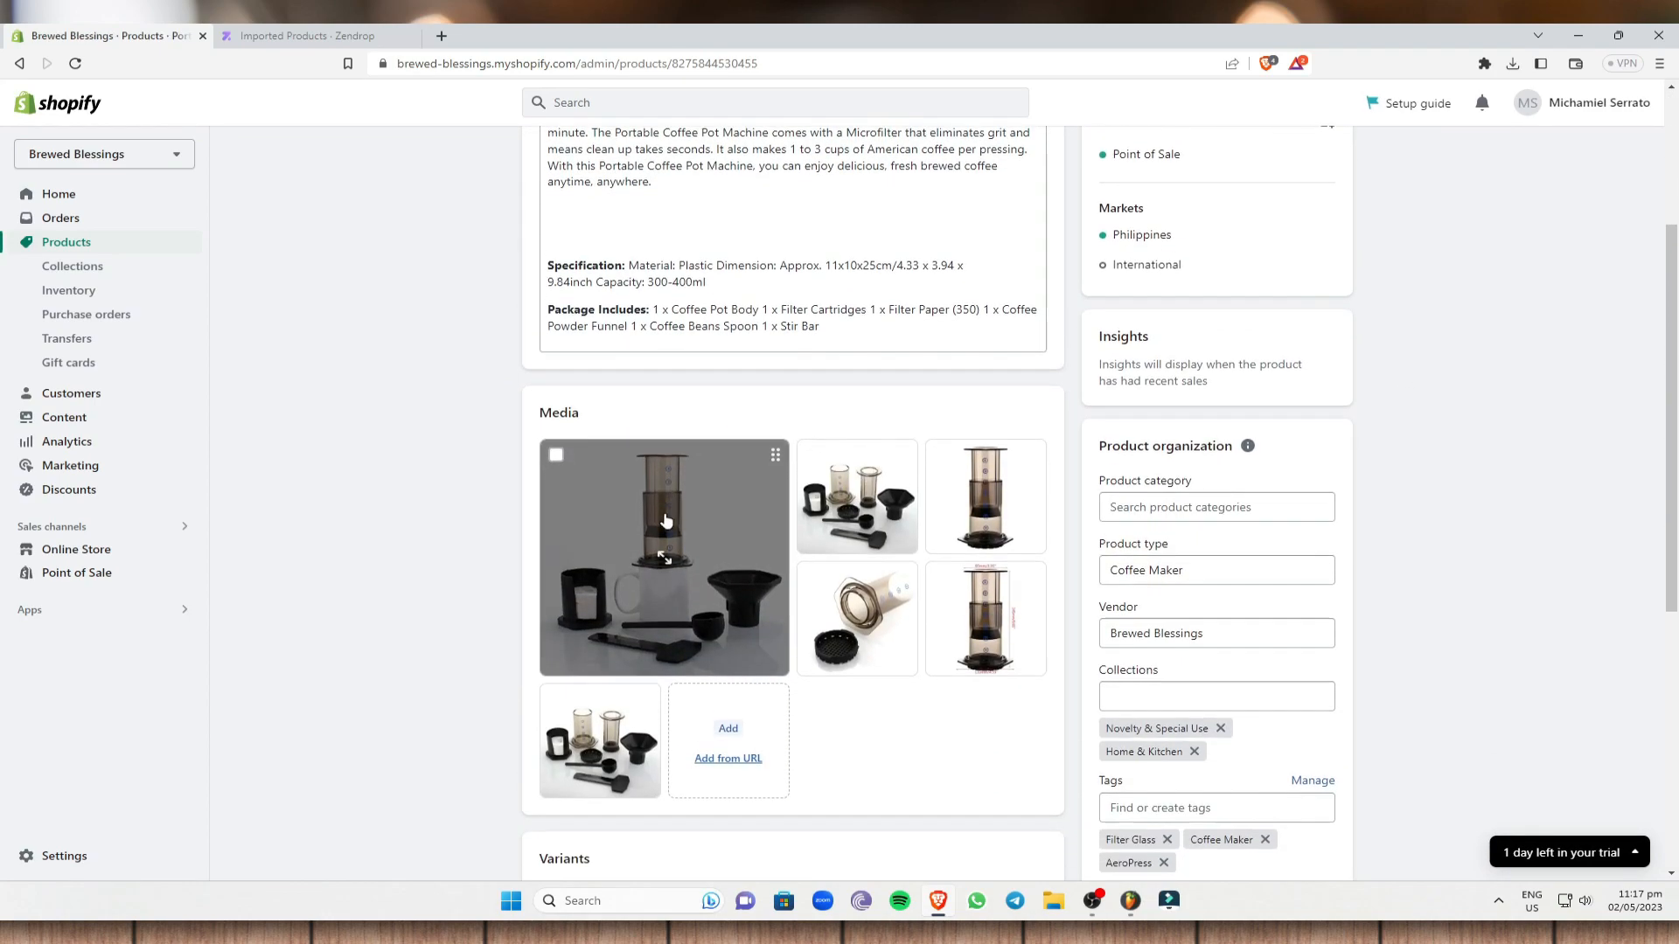
scroll(752, 472, up, 1)
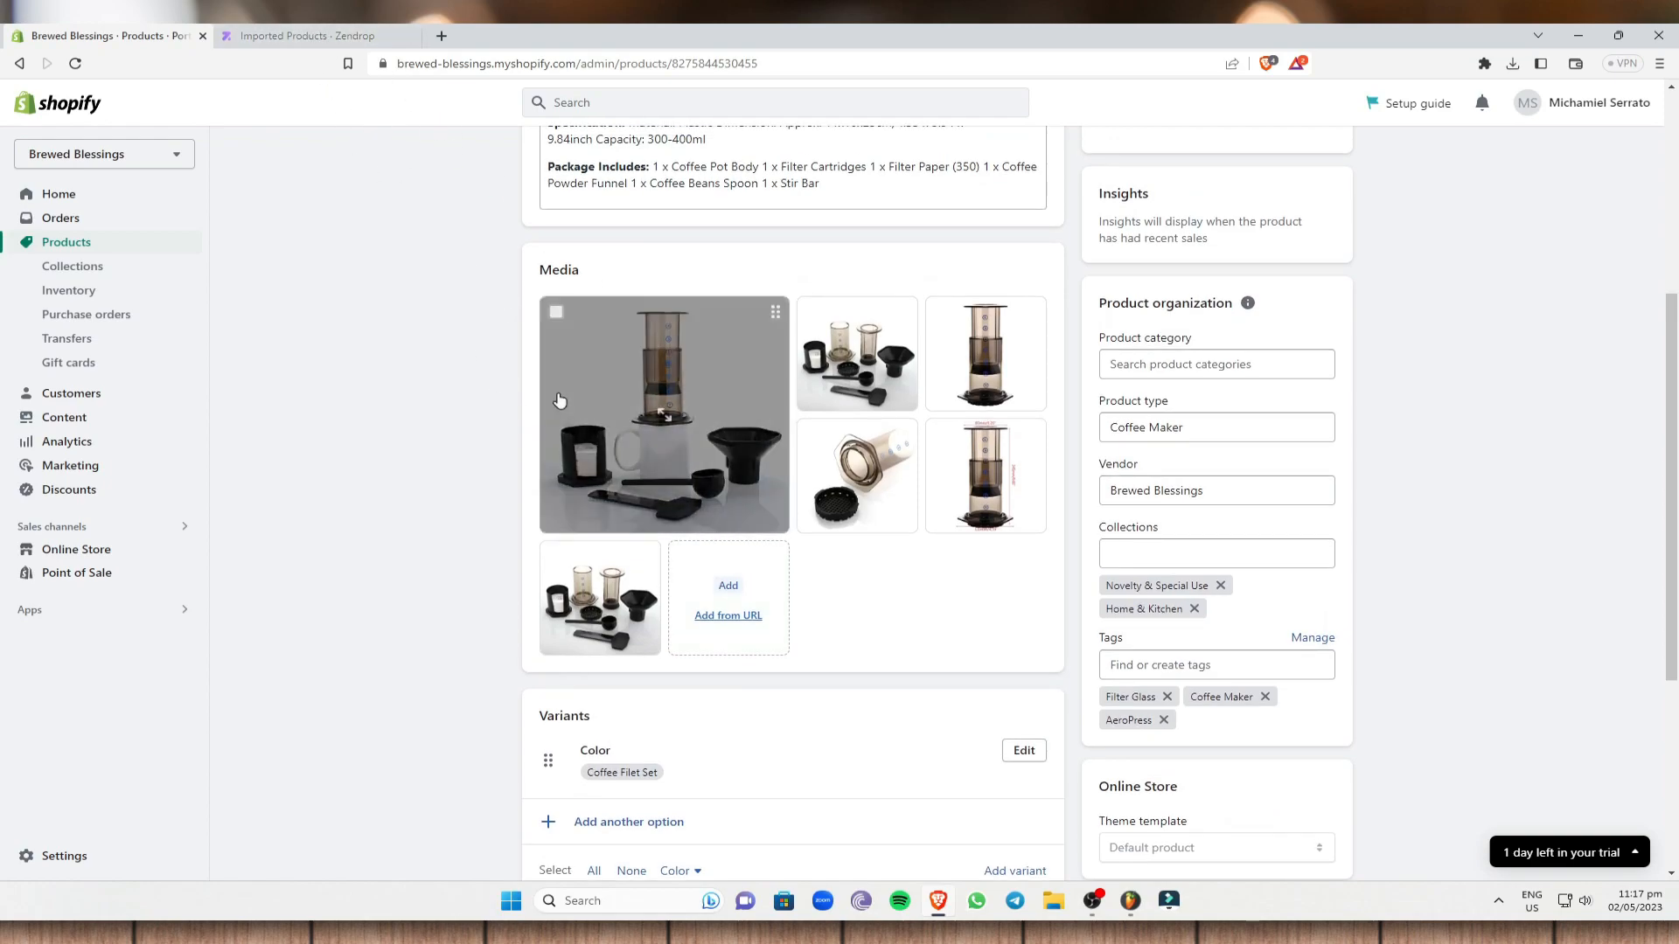
scroll(883, 512, down, 2)
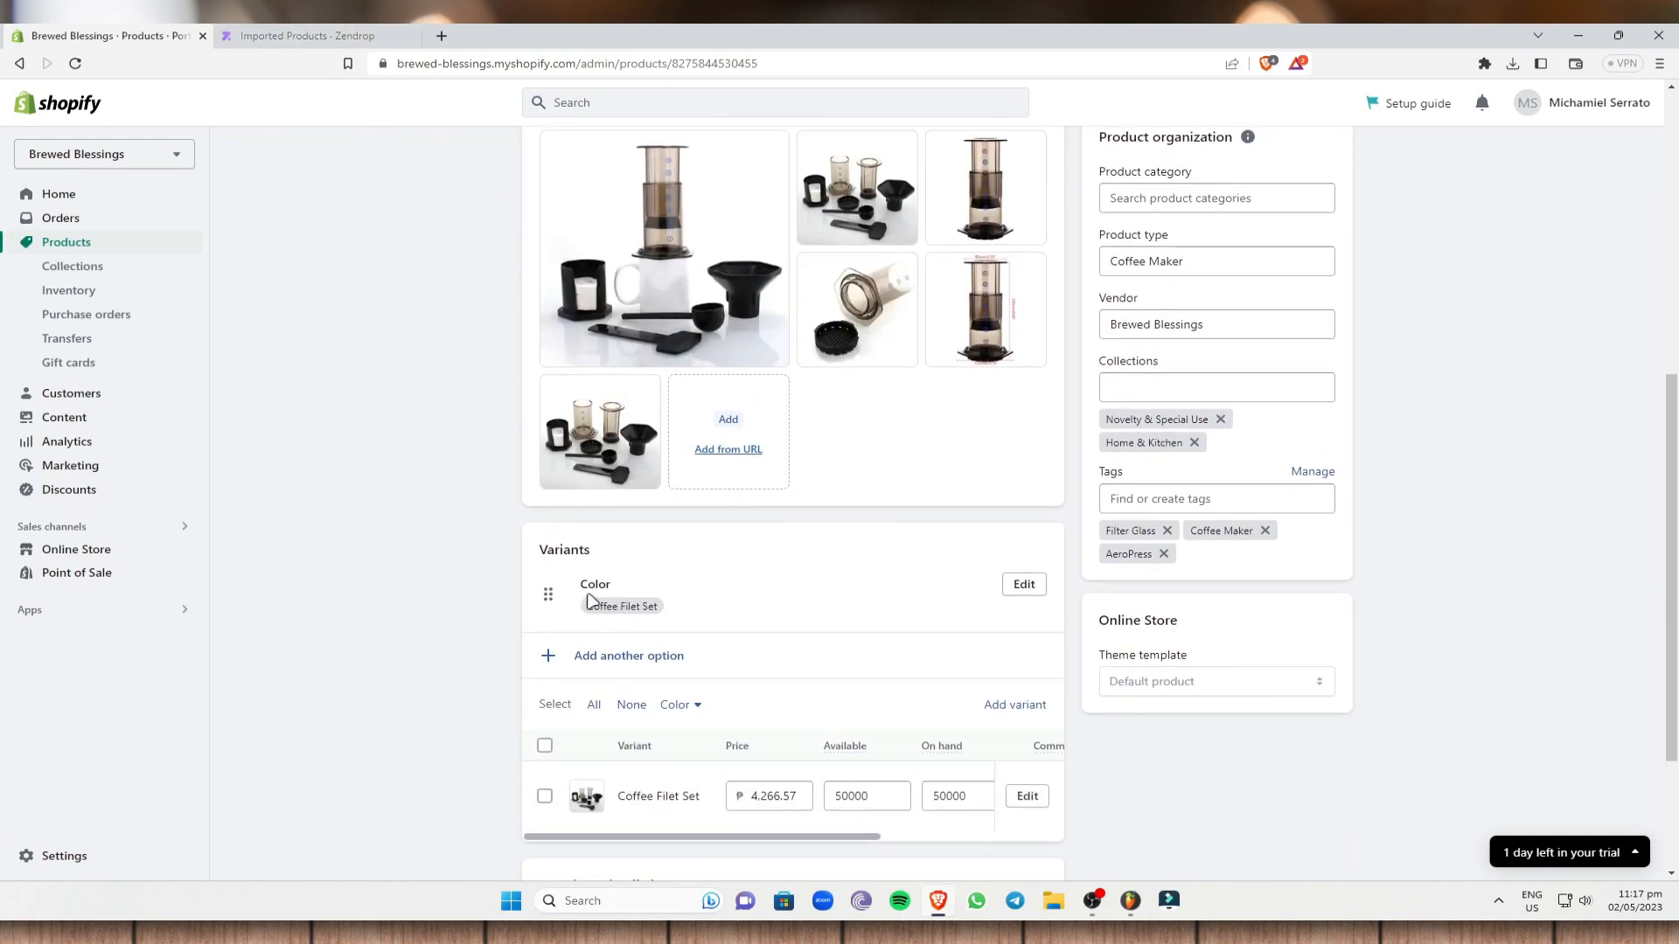
scroll(682, 621, down, 2)
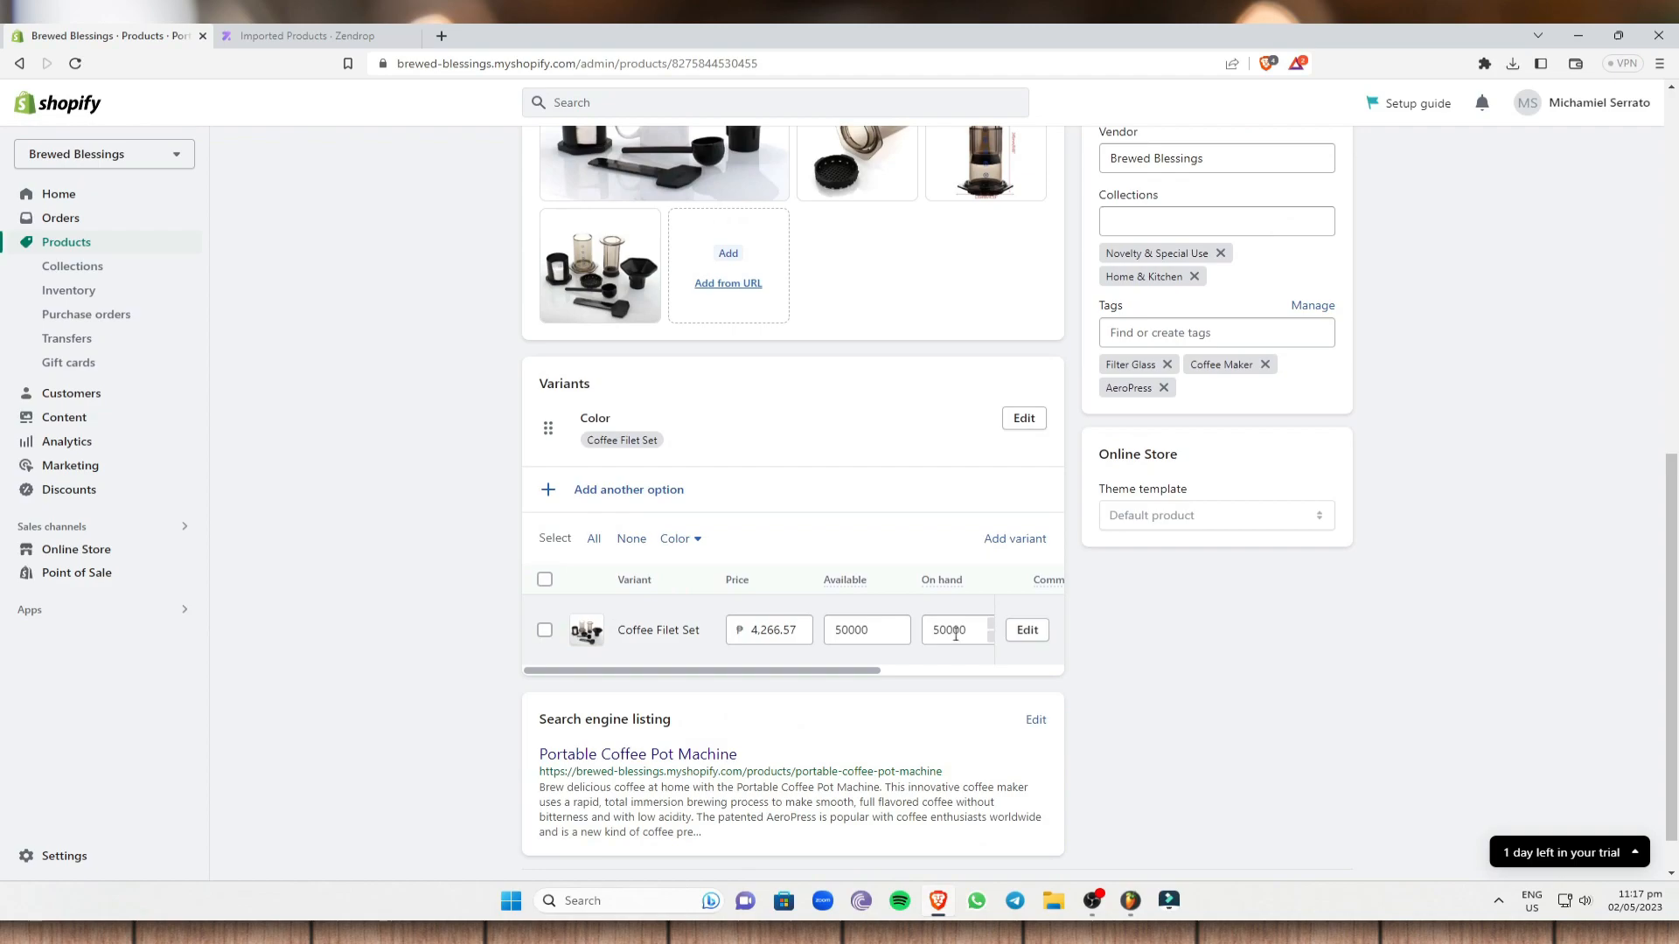
scroll(962, 651, down, 1)
scroll(884, 659, up, 6)
scroll(754, 647, up, 3)
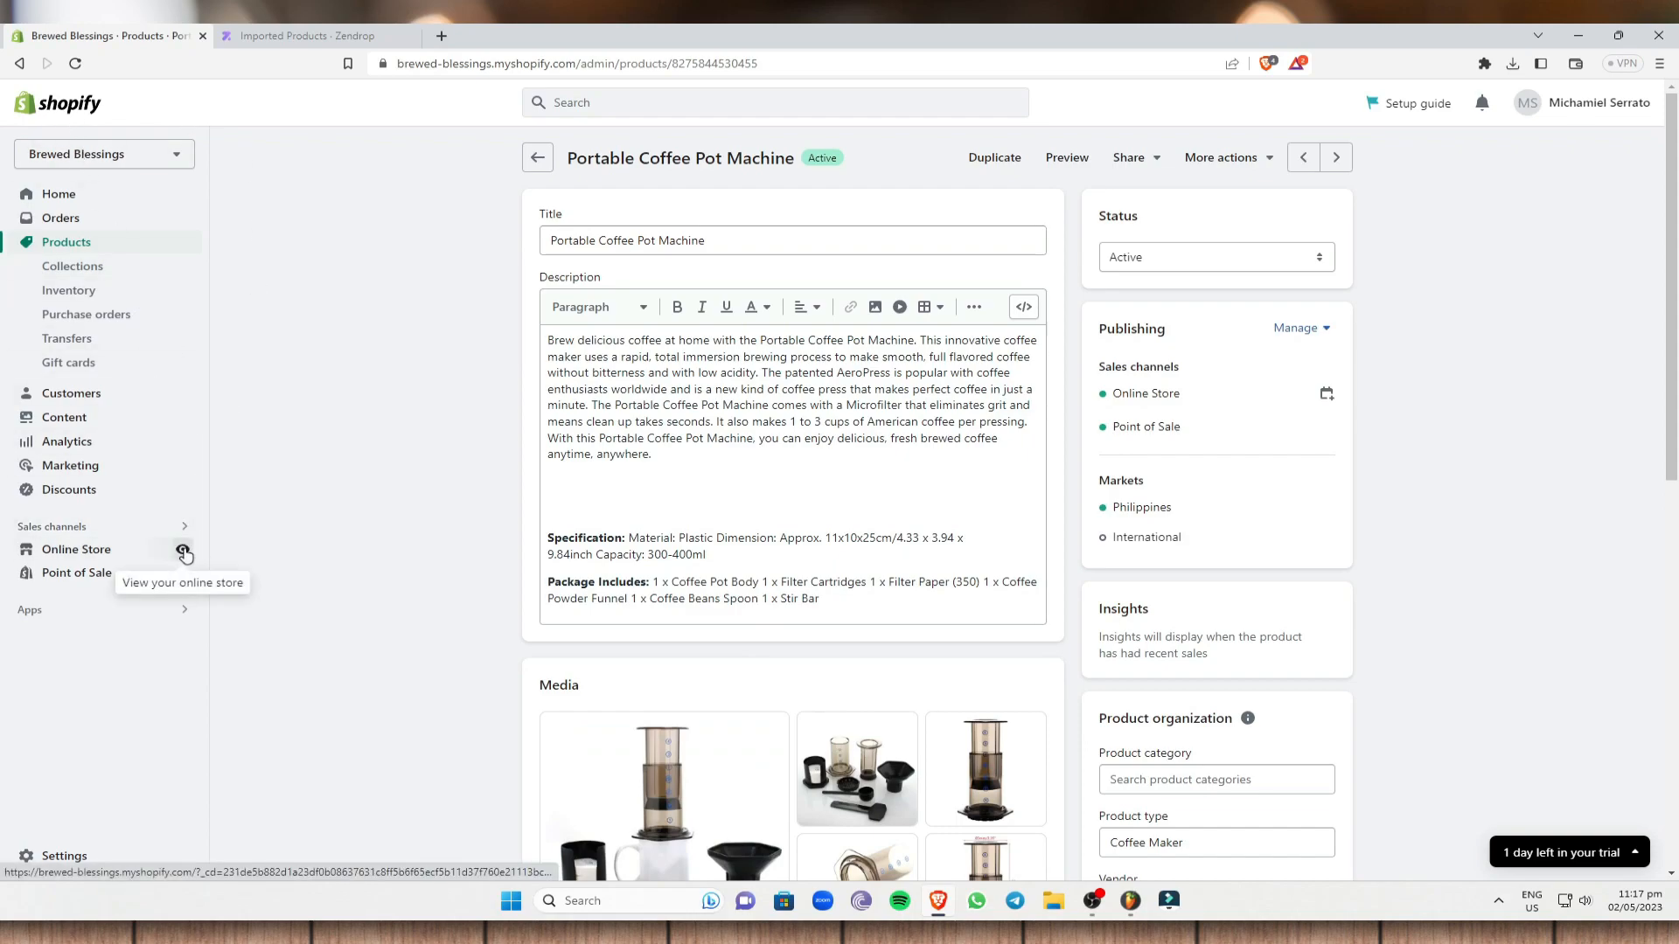
- Open the live Brewed Blessings storefront and look over its home page
click(183, 551)
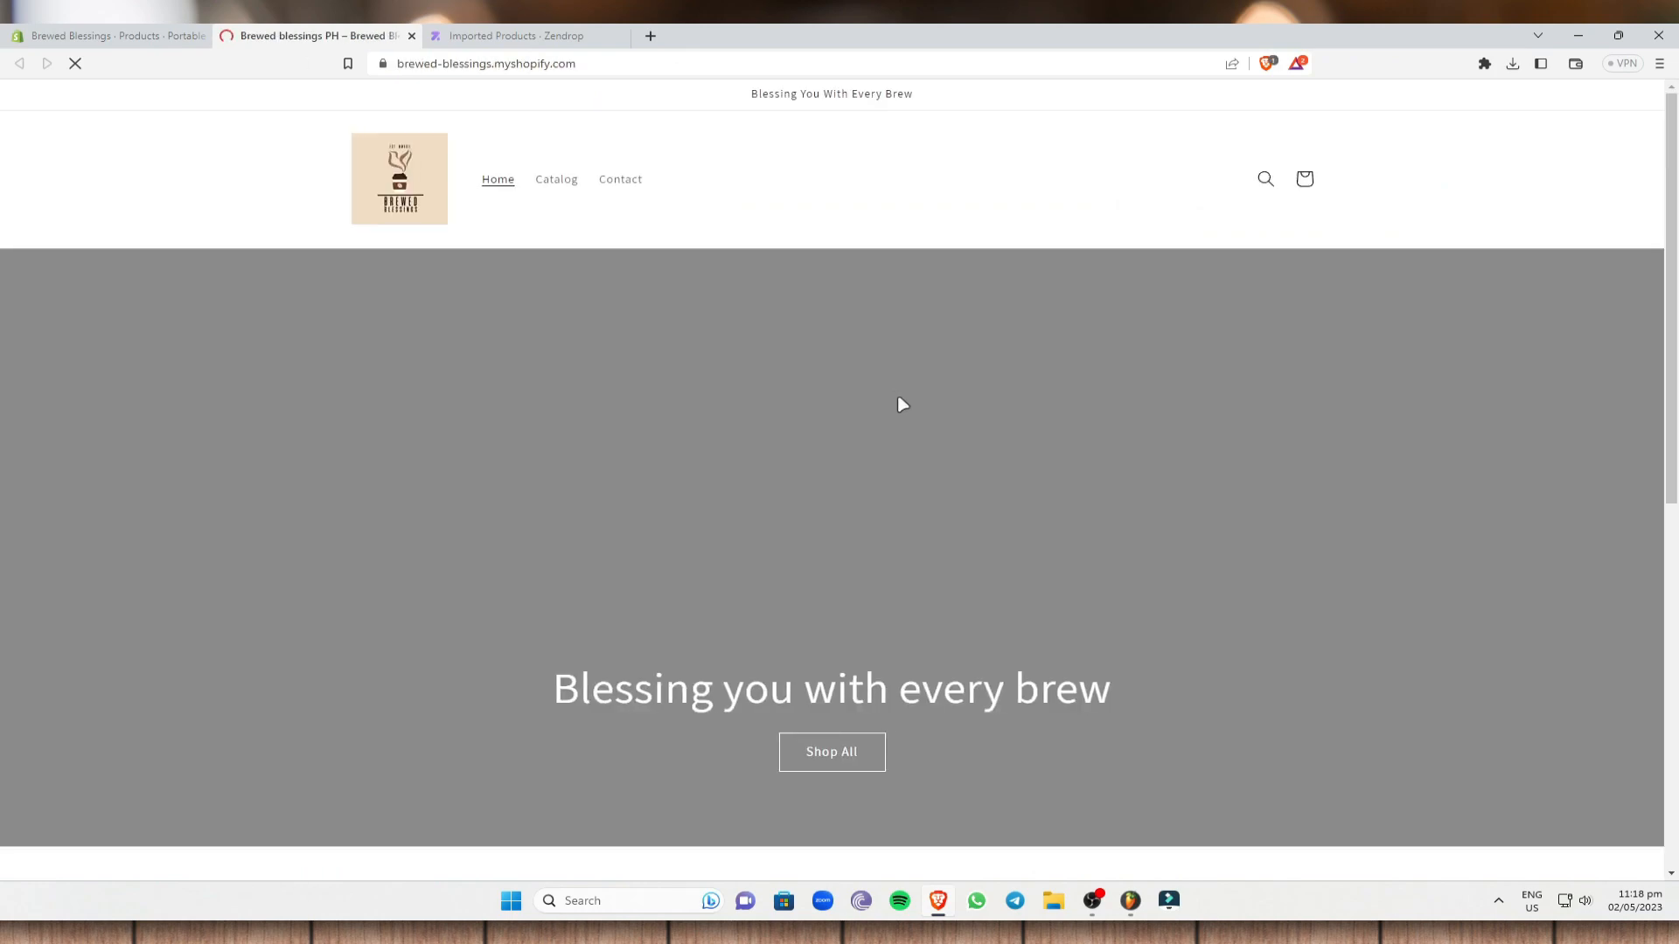
scroll(898, 401, down, 5)
scroll(1077, 411, up, 5)
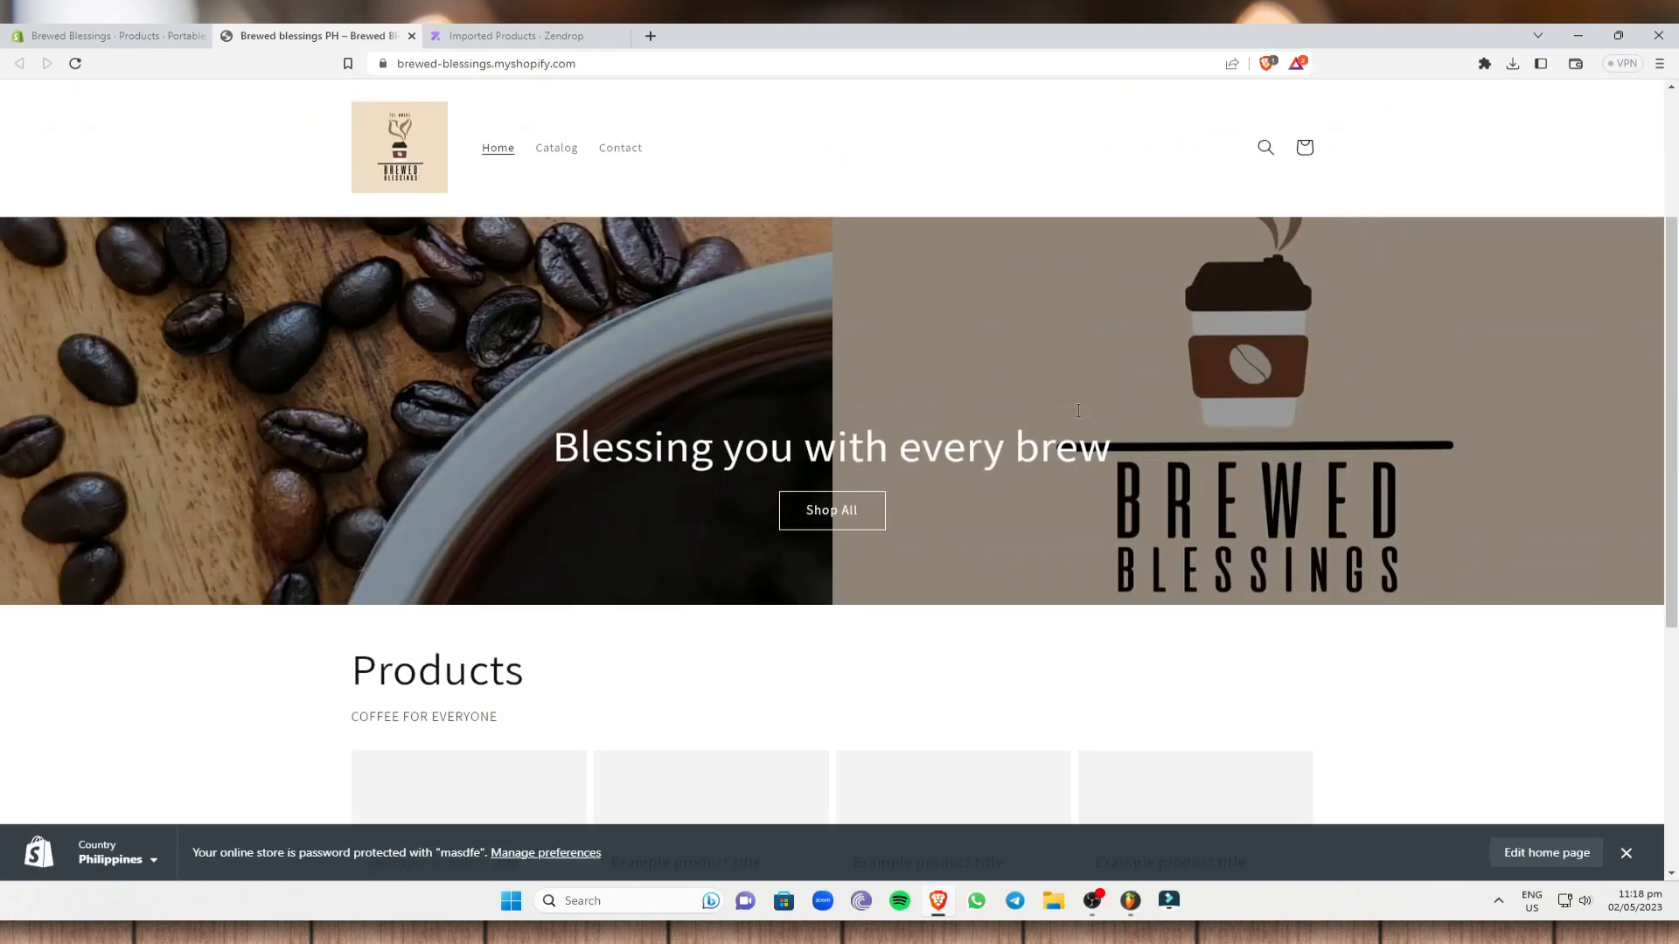
scroll(1072, 396, down, 5)
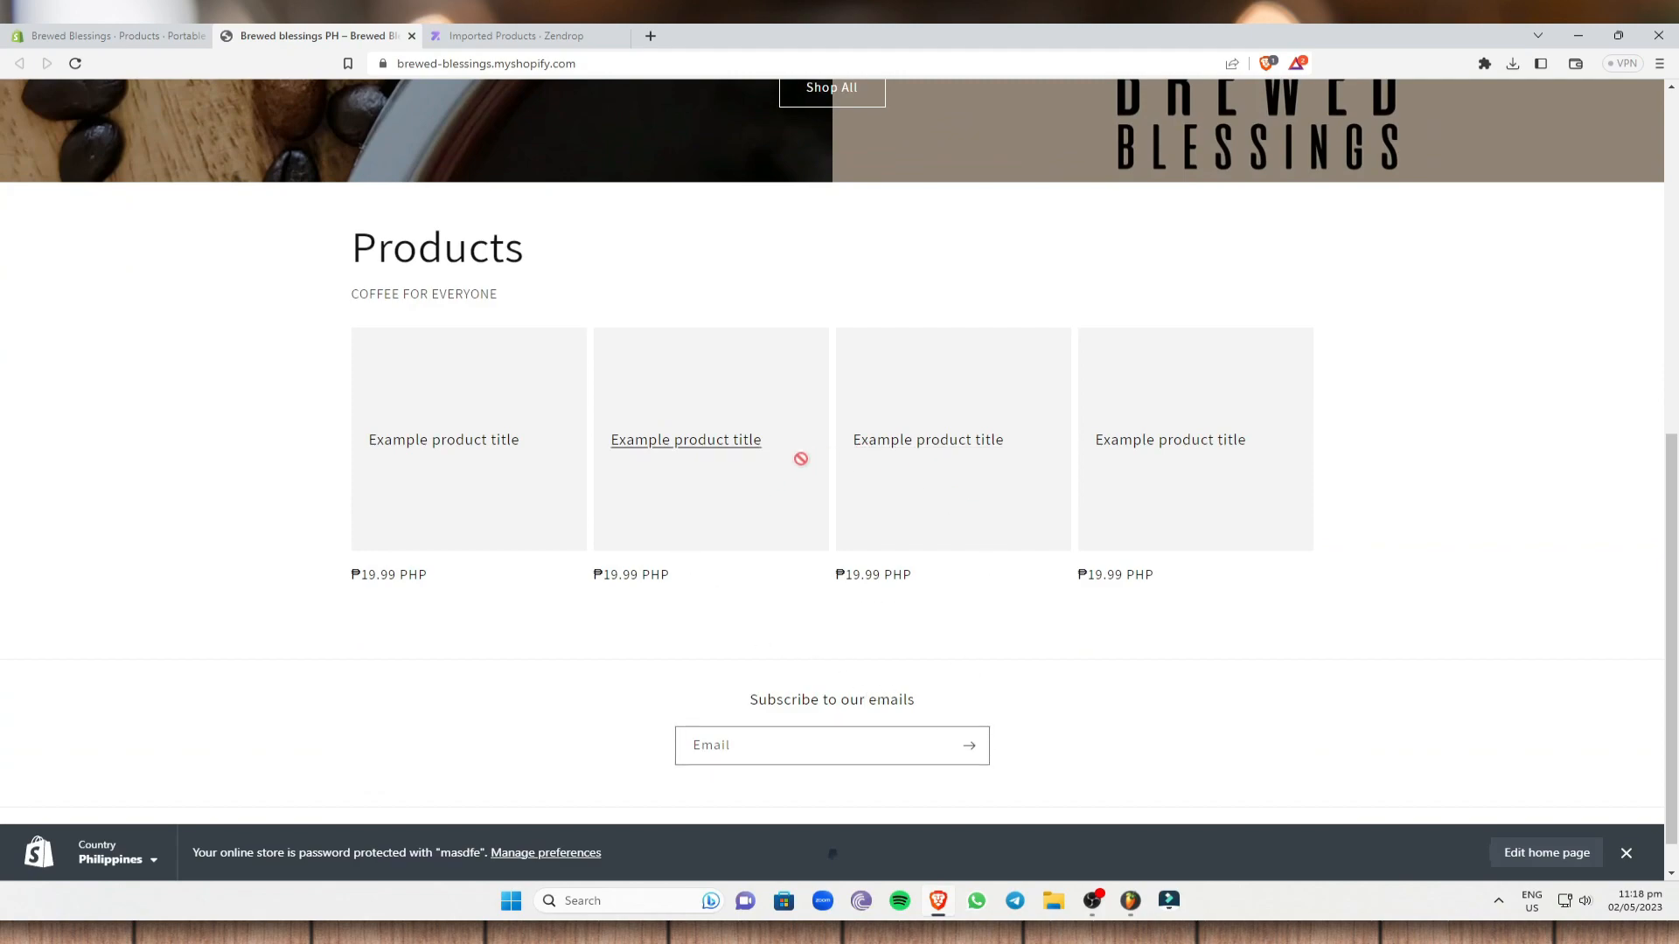
scroll(767, 358, up, 5)
- Browse Shop All, showing four products including the Portable Coffee Pot Machine at ₱4,266.57 PHP
click(831, 586)
scroll(726, 437, down, 5)
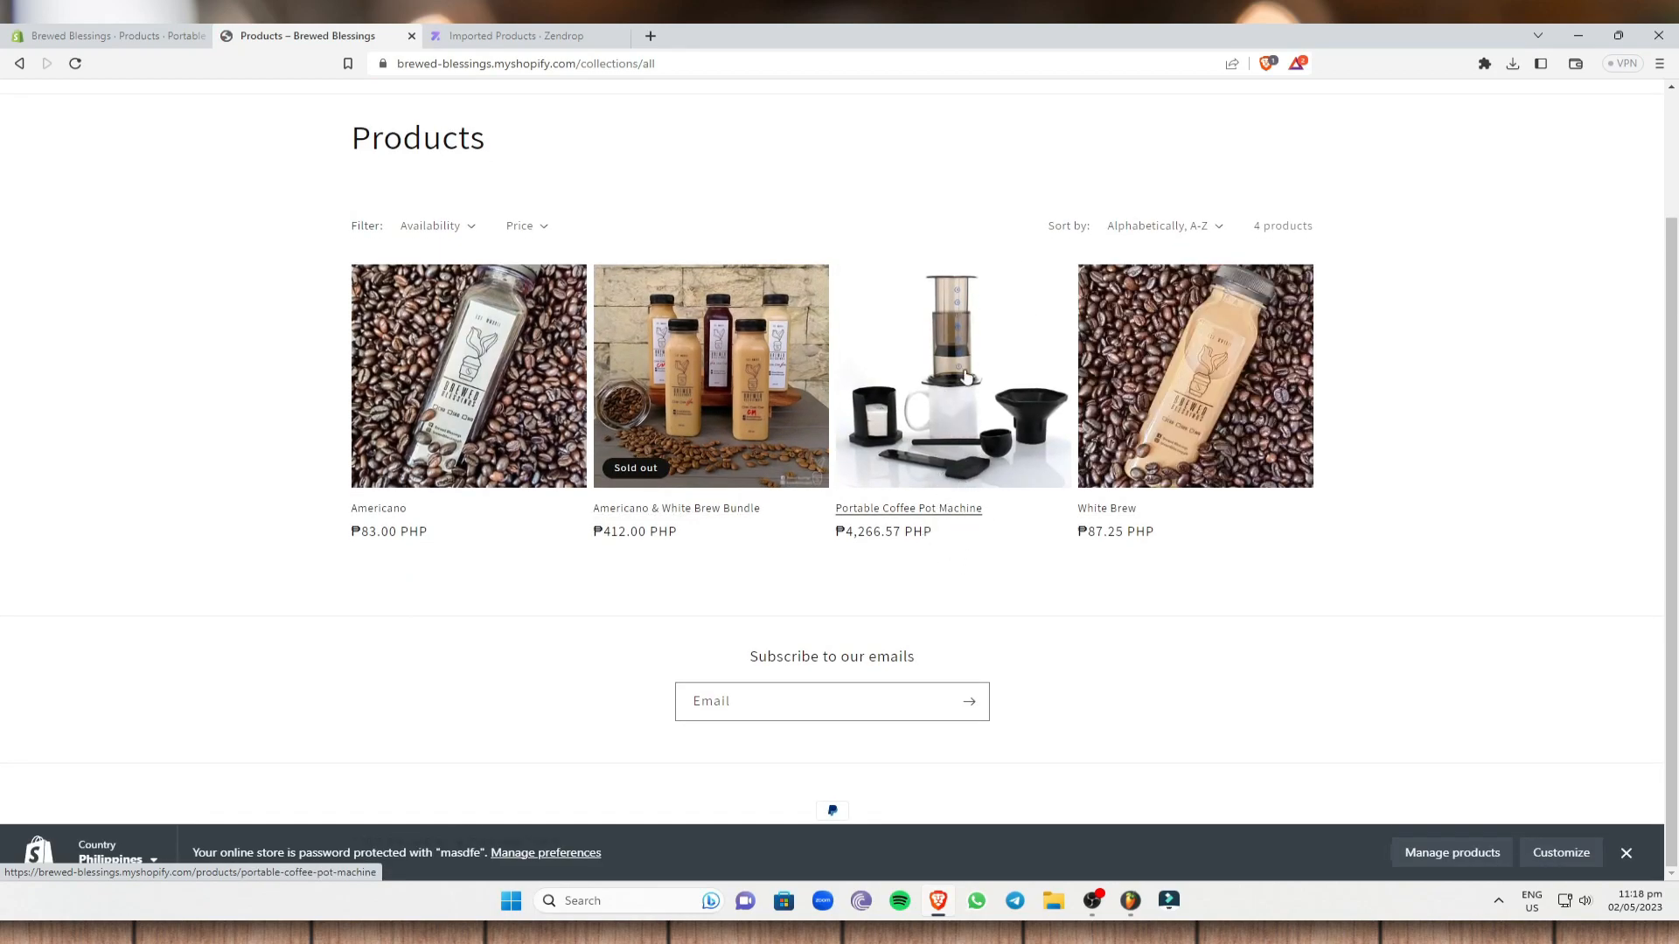
scroll(957, 402, up, 2)
scroll(961, 419, down, 1)
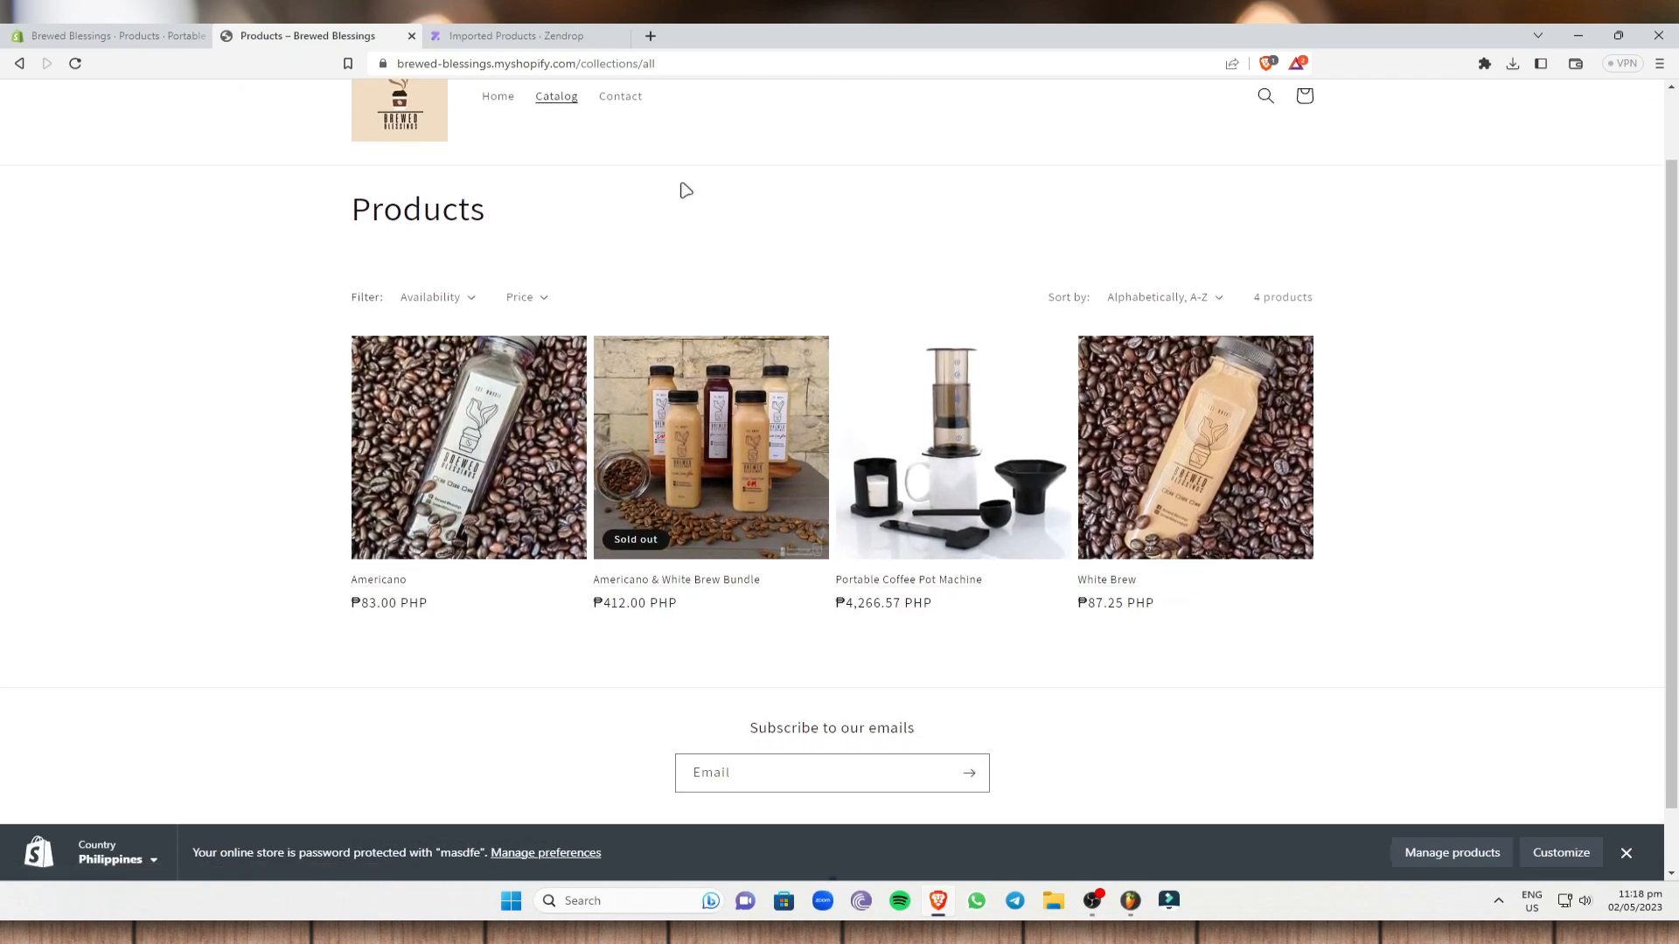
scroll(663, 149, up, 1)
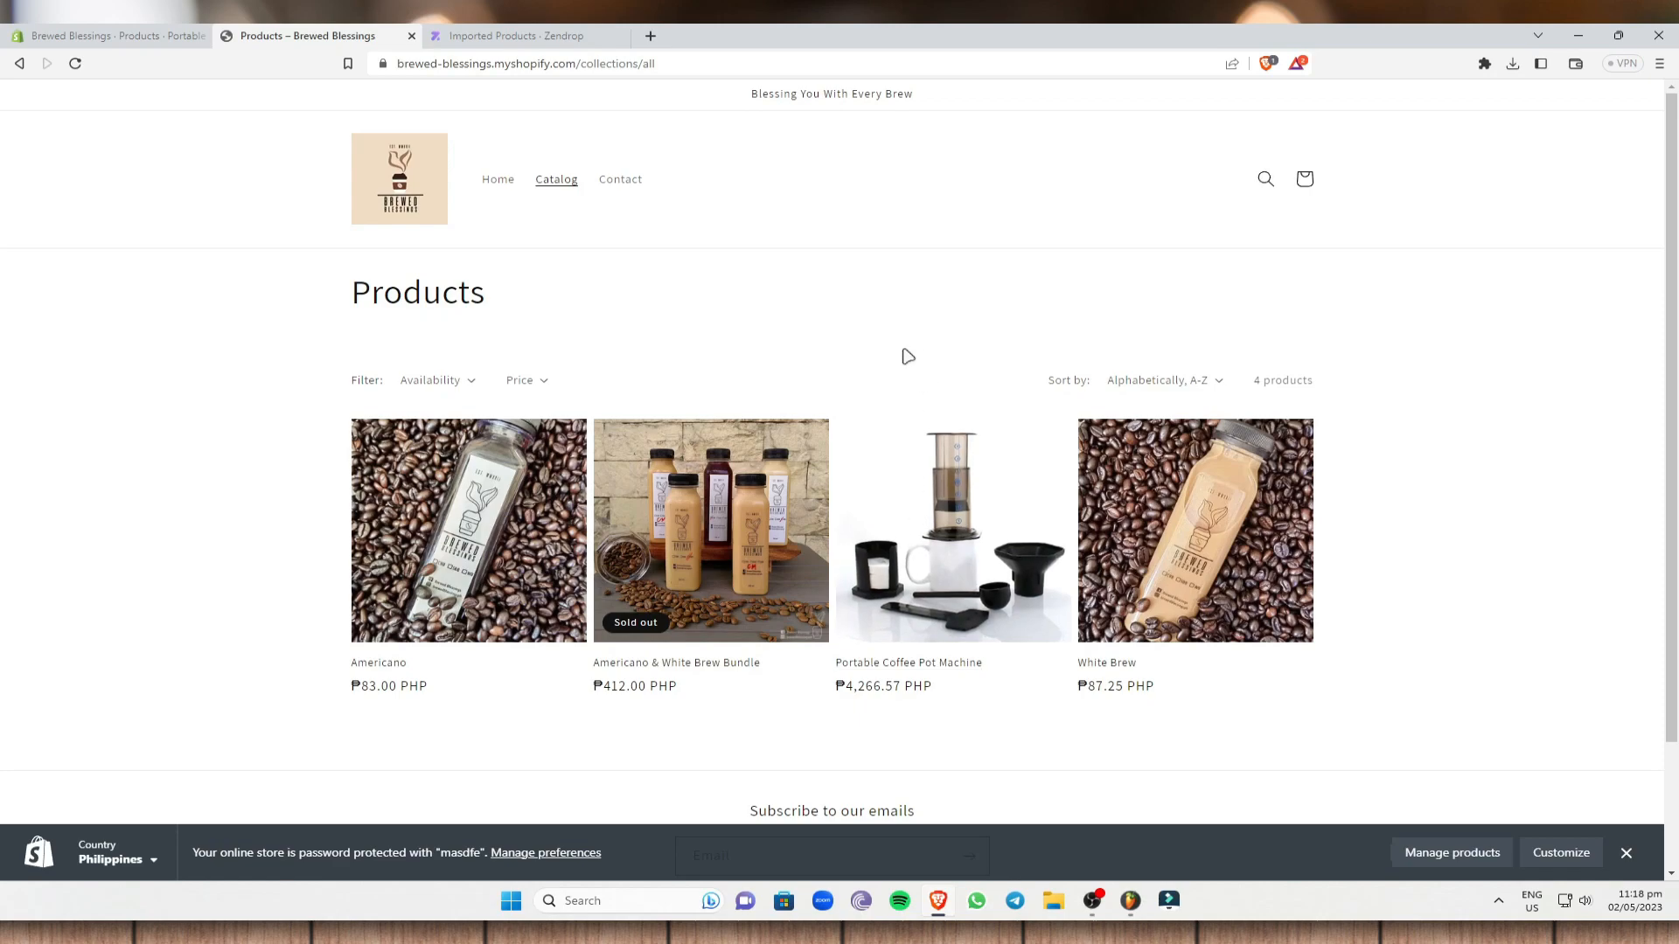
- Open the Portable Coffee Pot Machine's store page and add it to the cart
click(951, 636)
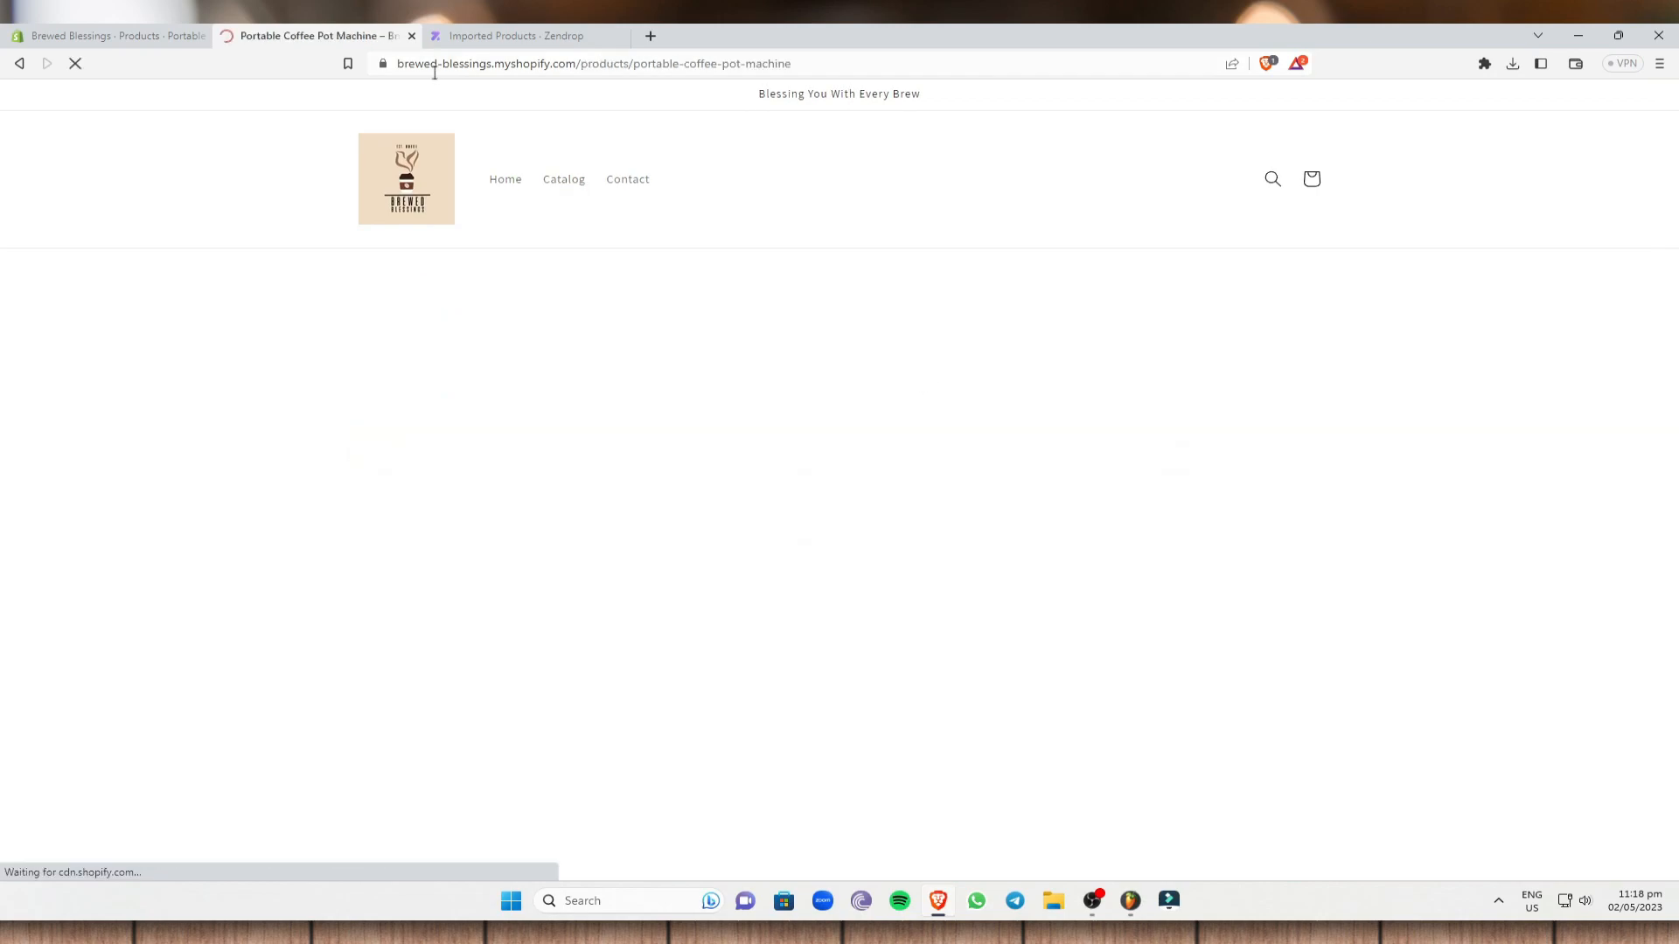
scroll(994, 297, down, 2)
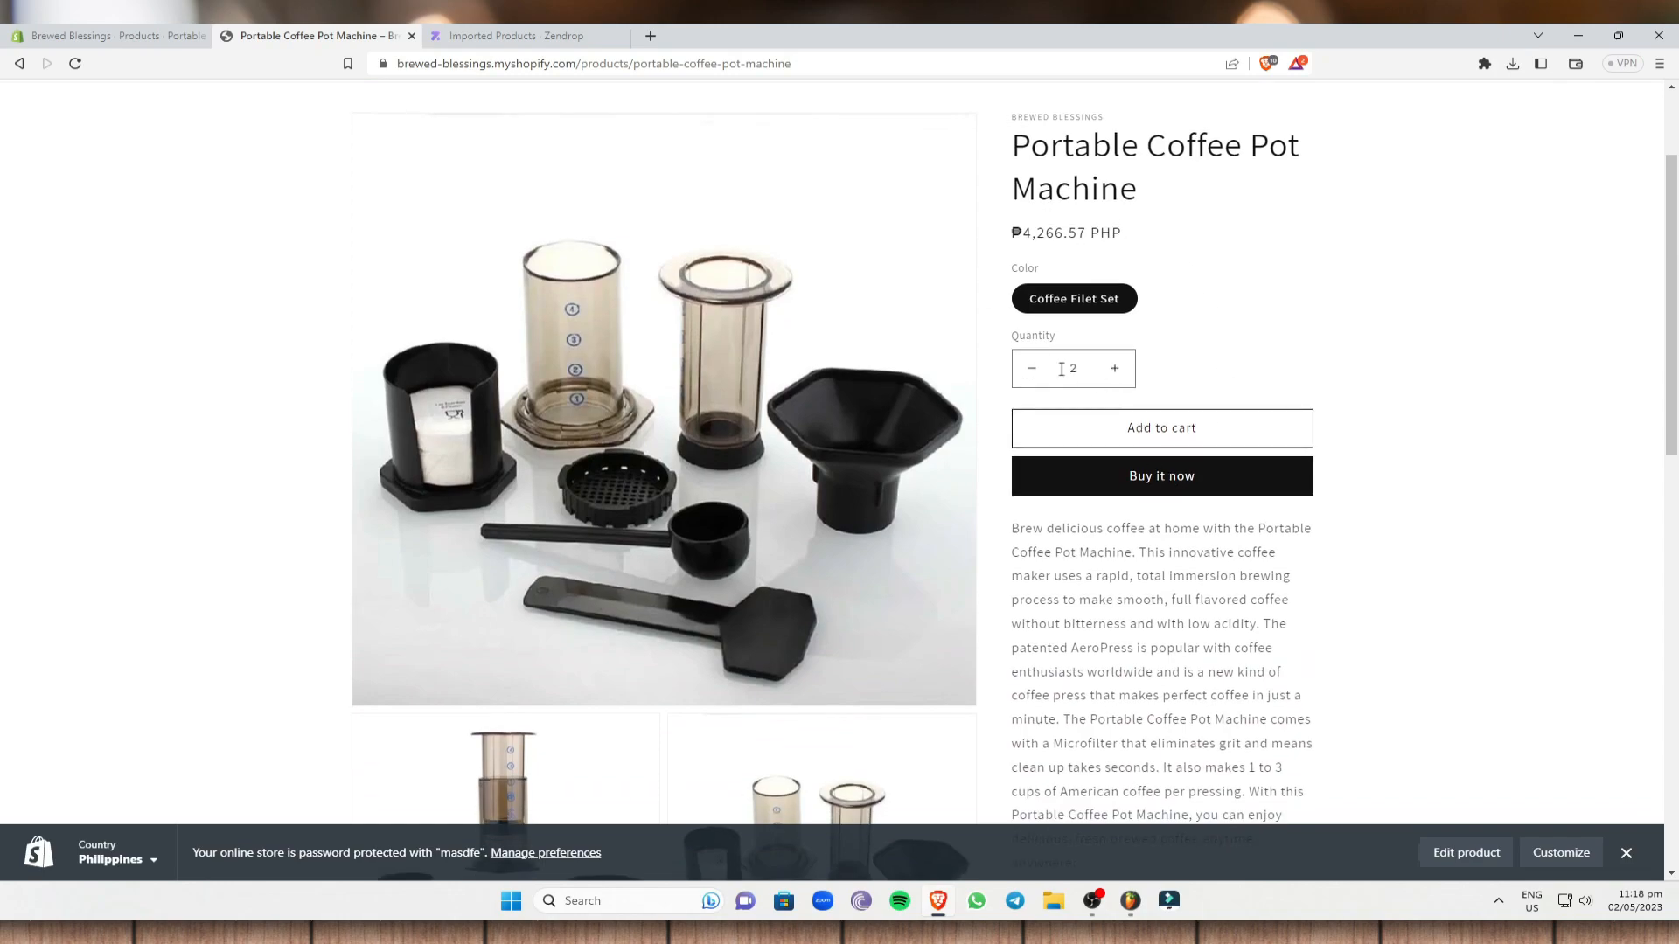
click(1236, 434)
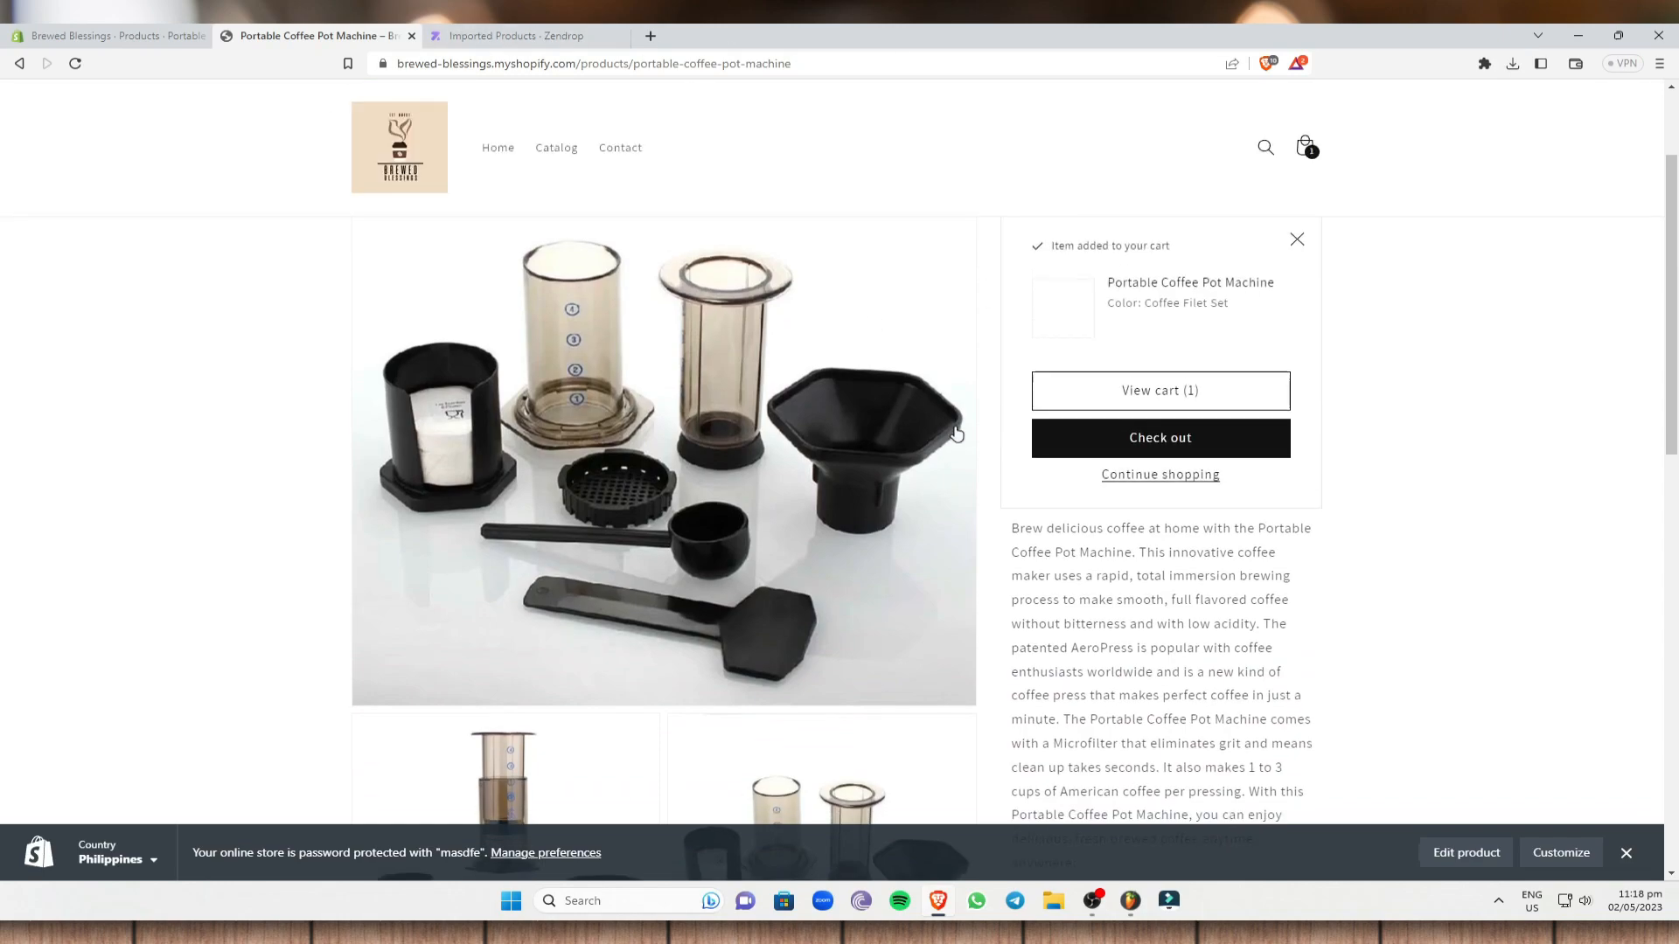
- Attempt checkout, which is unavailable without a plan, and return to the admin product page
click(1194, 437)
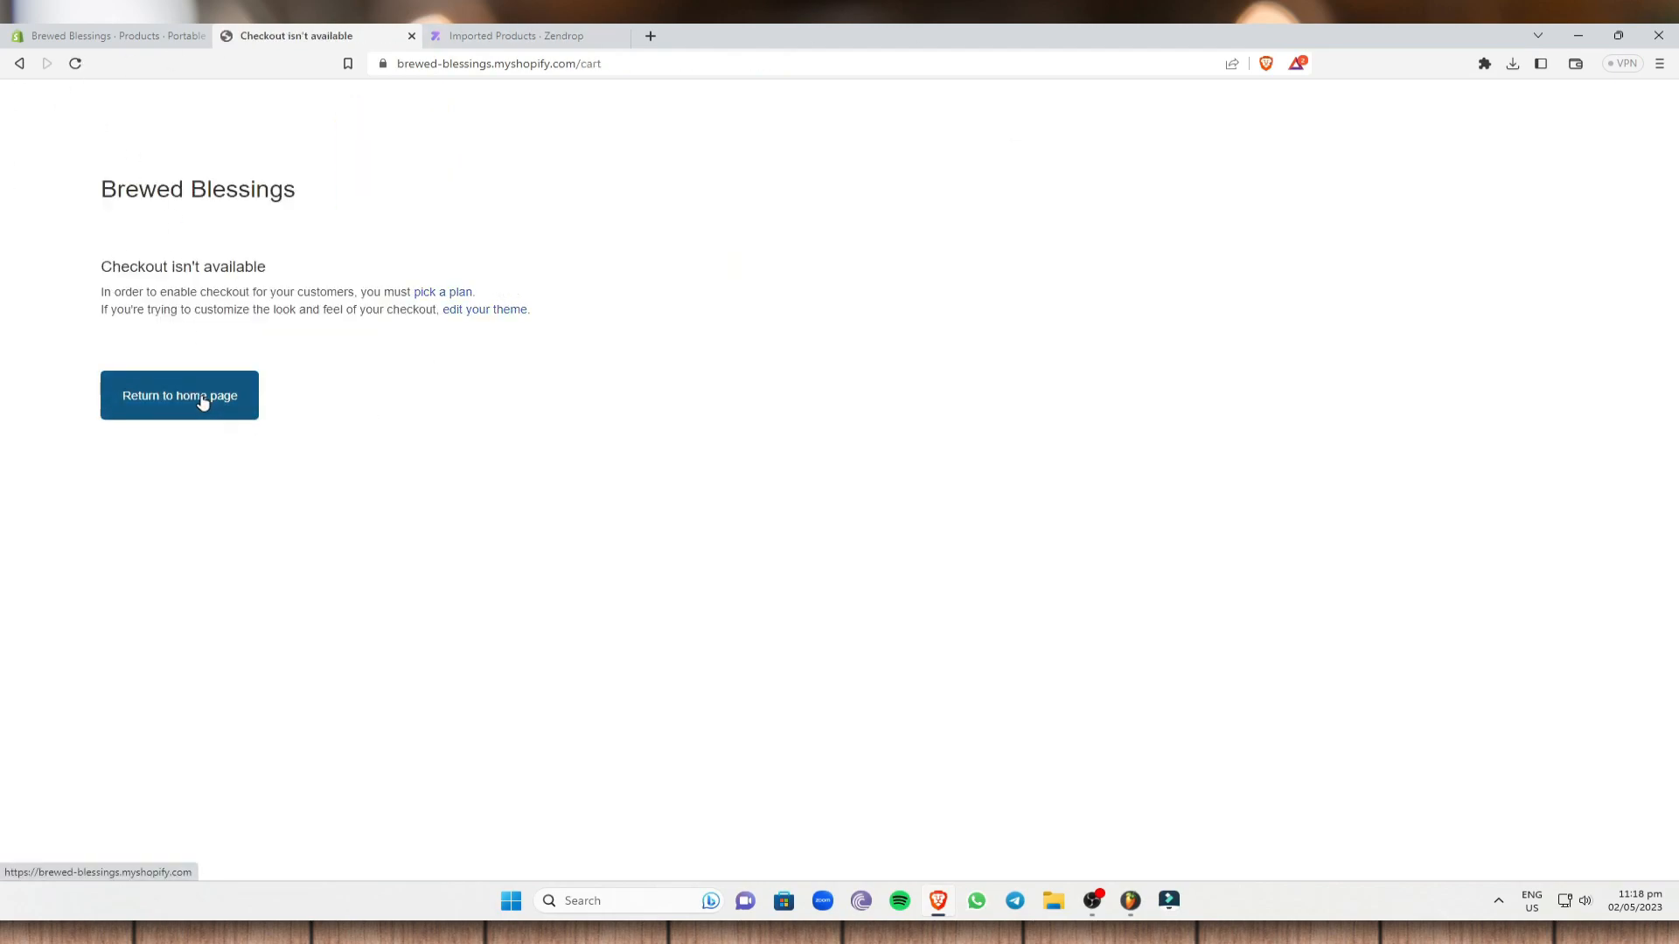
scroll(612, 368, down, 8)
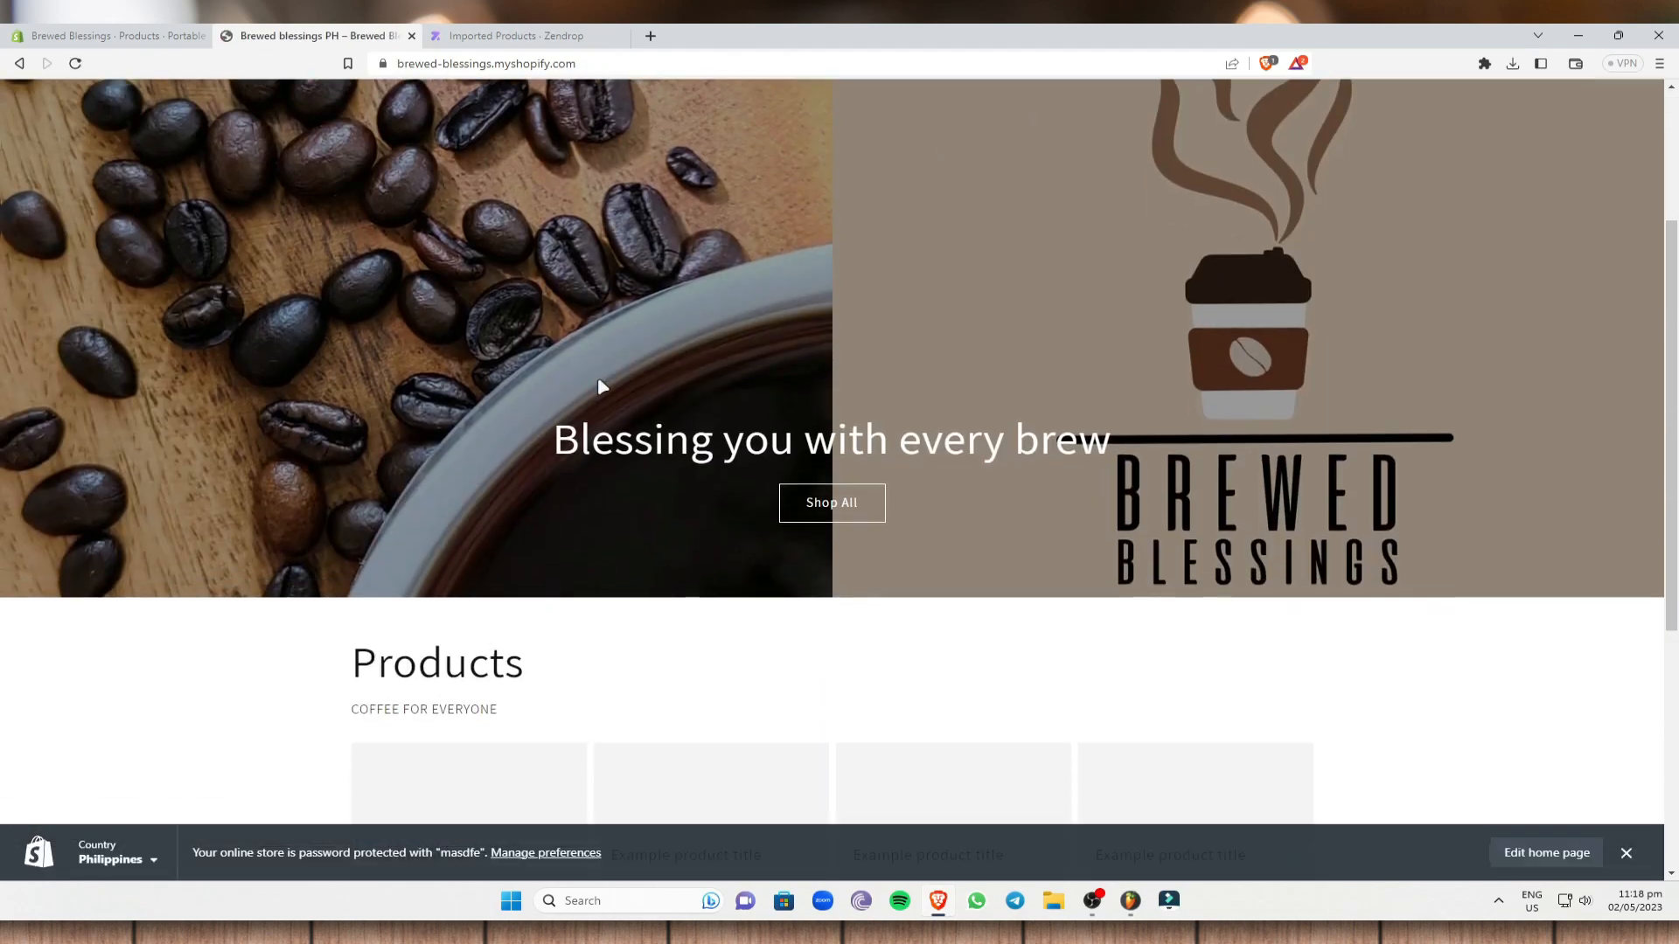
scroll(693, 403, up, 10)
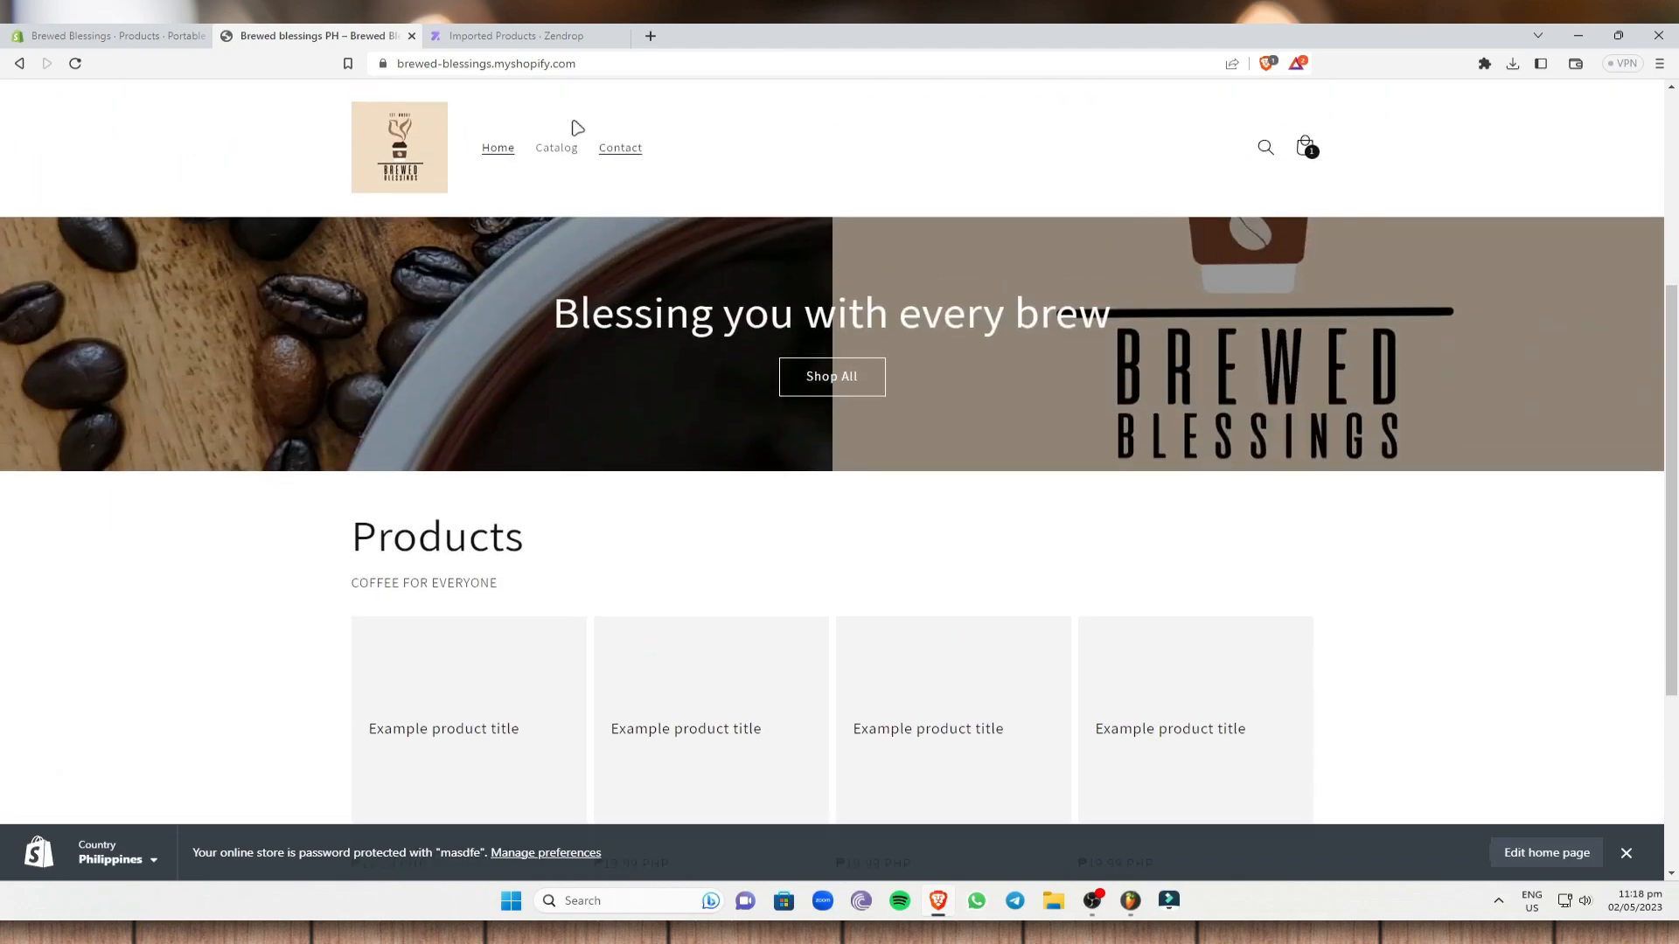
click(114, 35)
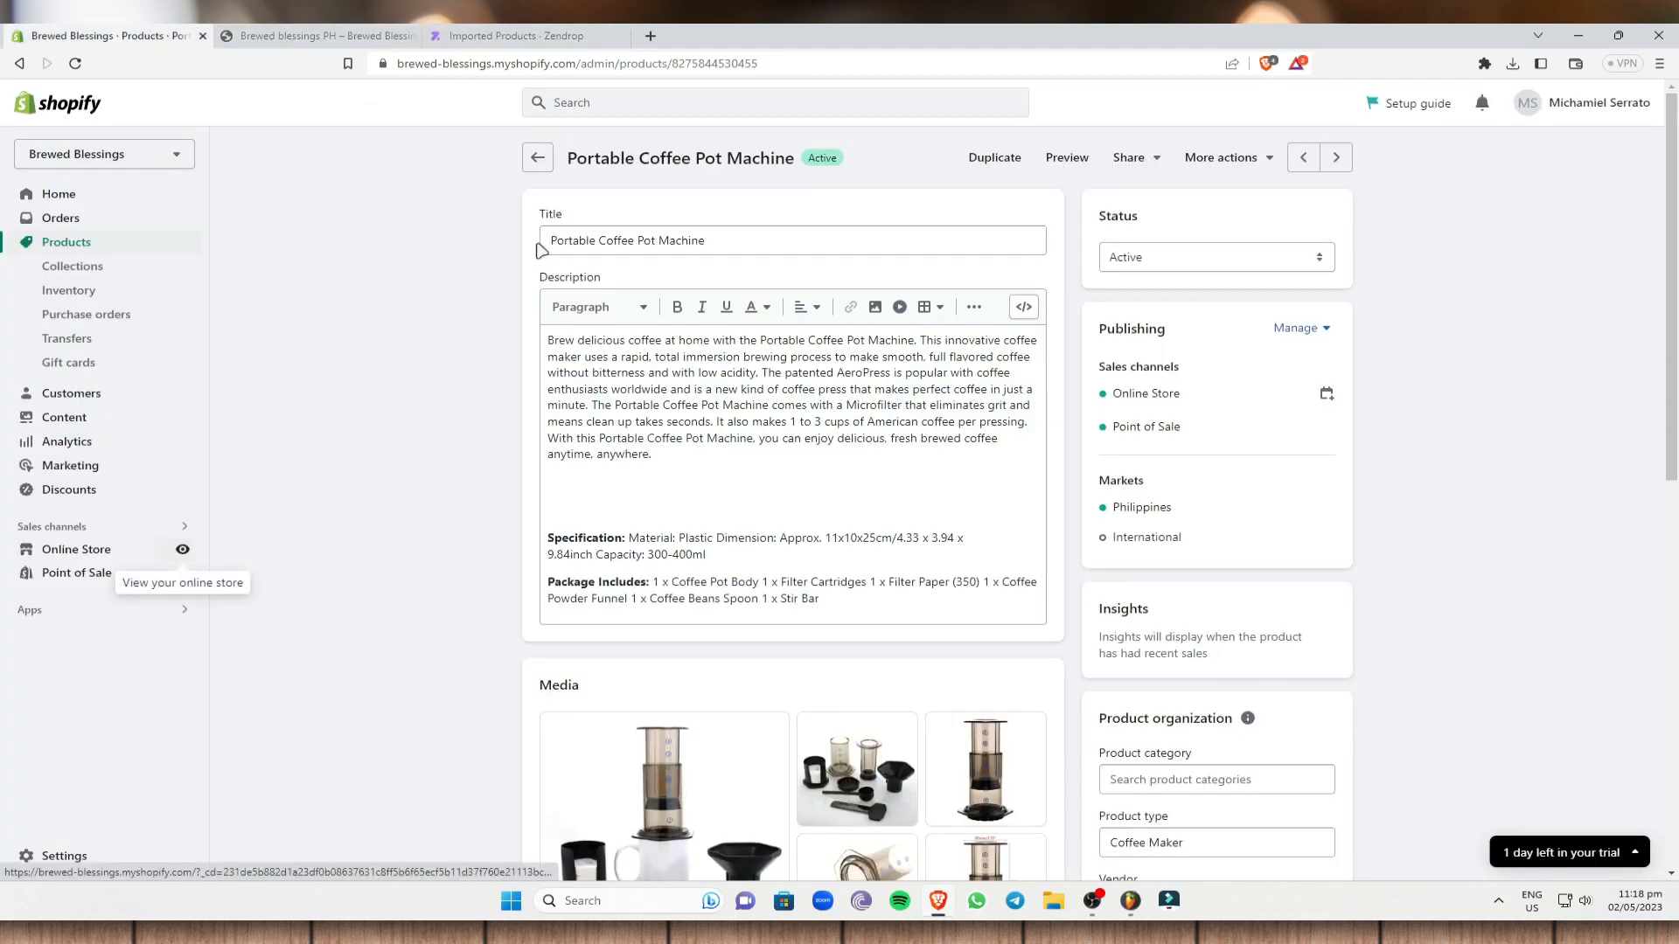